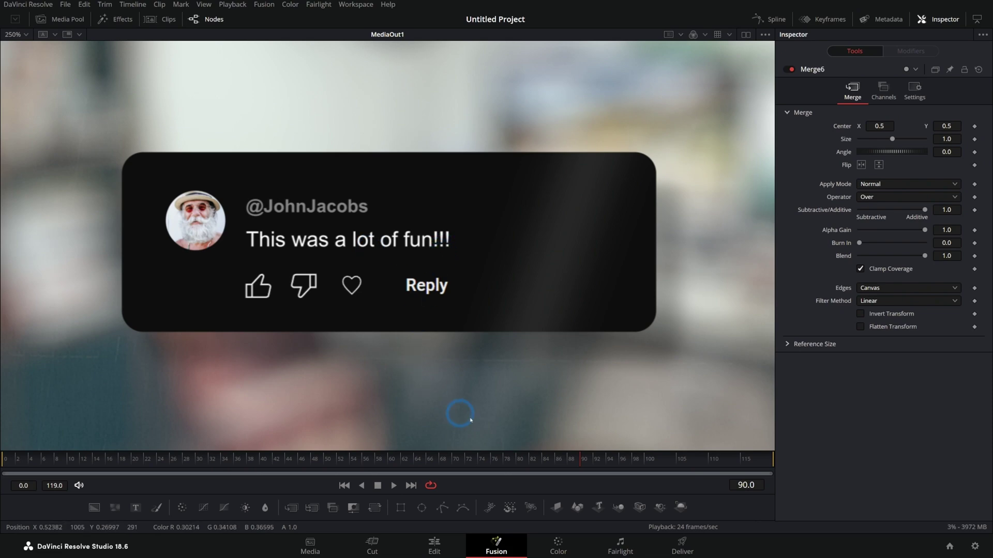
- Scrub the finished comment card back to frame 76
click(491, 459)
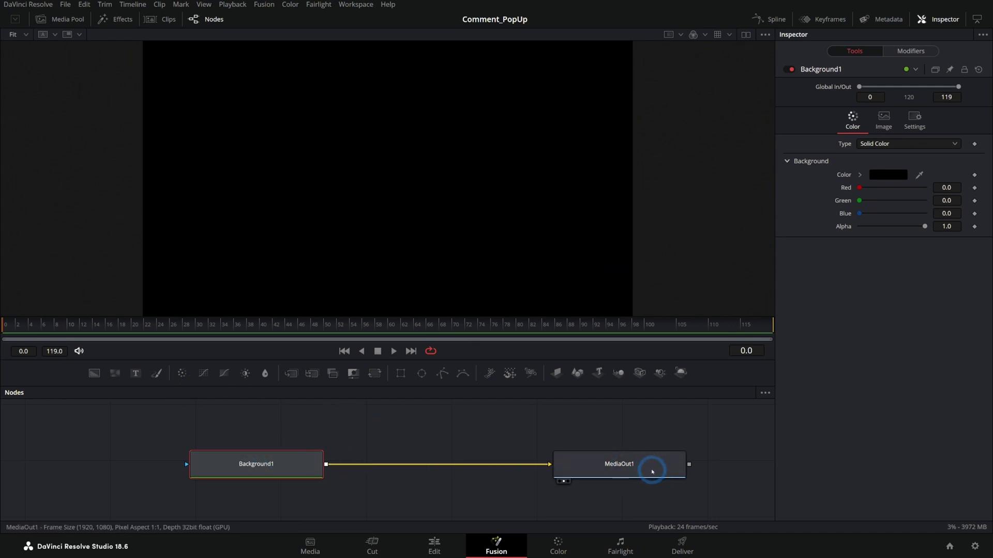
- Turn off Show Page Navigation in the Workspace menu and deselect the background node
click(357, 5)
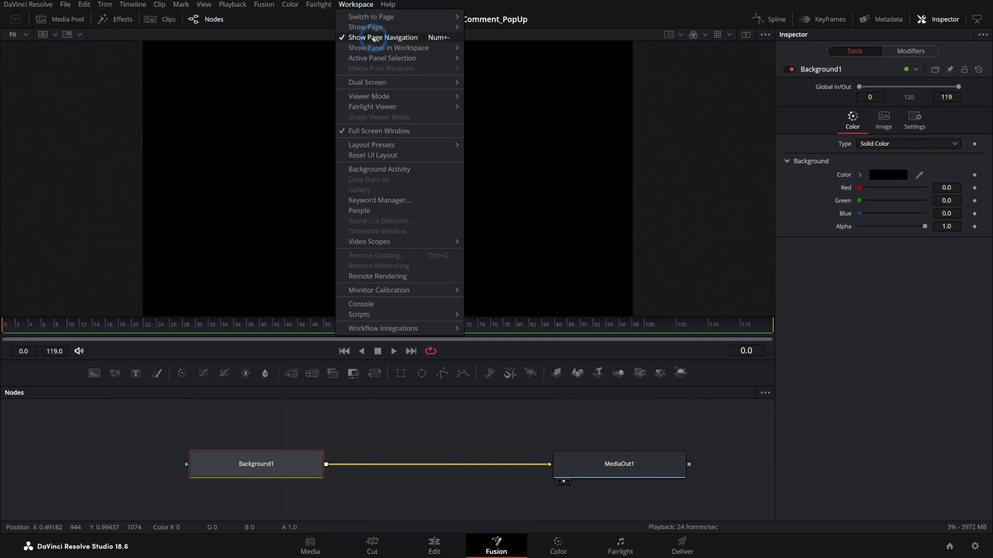
click(373, 39)
click(550, 436)
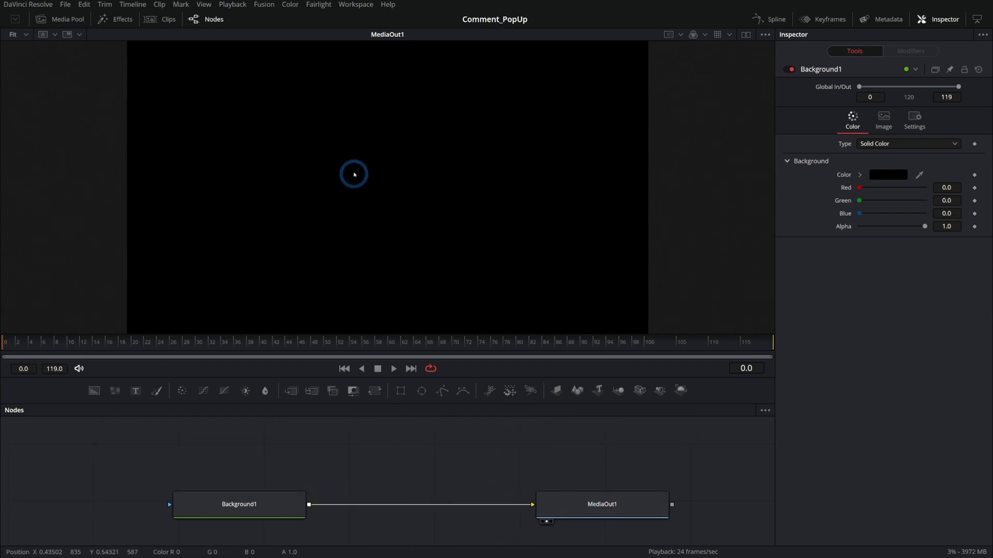
- Bring the vadim-sher desk photo in from the Media Pool and merge it over Background1
click(61, 19)
click(186, 102)
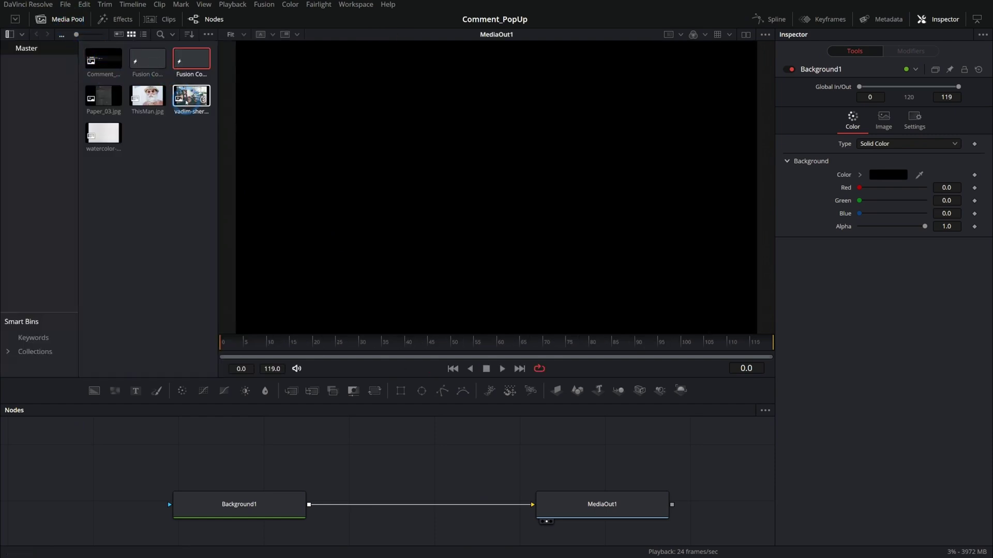
drag(190, 102, 362, 461)
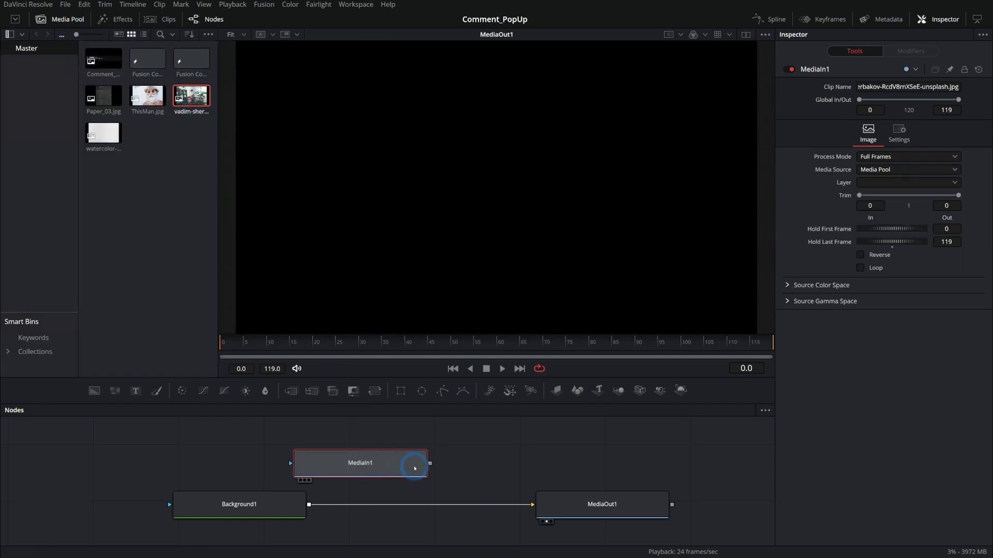
drag(430, 464, 310, 504)
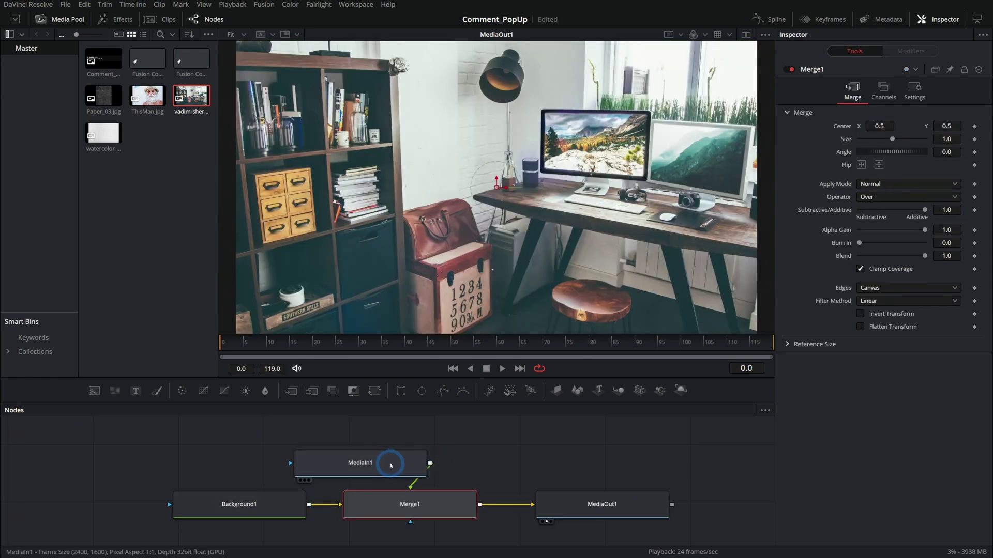
- Tidy the graph: MediaOut1 further right, MediaIn1 above Merge1, main nodes shifted left
drag(563, 495, 647, 497)
drag(360, 463, 409, 449)
click(67, 20)
drag(517, 437, 155, 538)
drag(427, 504, 264, 503)
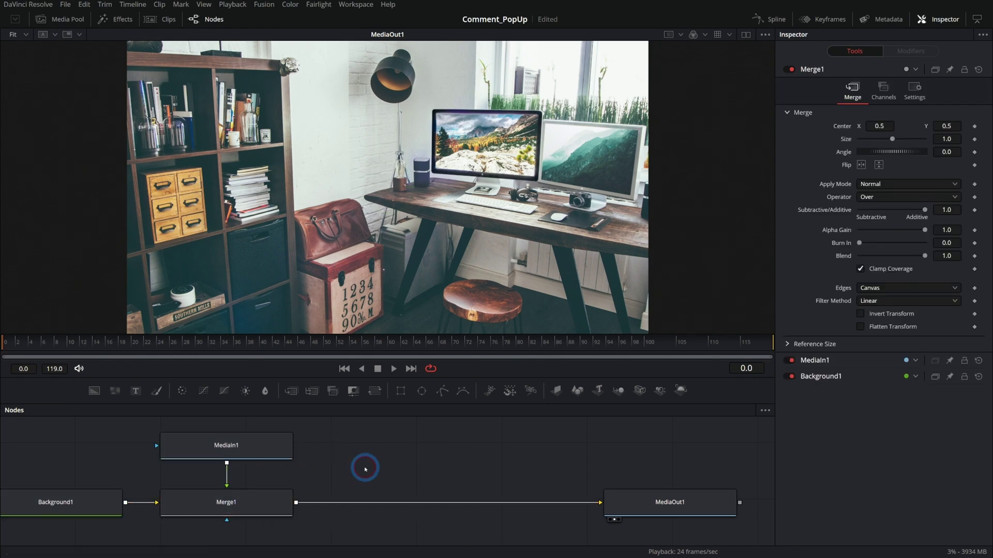
- Insert a Lens Blur after Merge1, then try a plain Blur there and delete it
key(shift+space)
text(lens)
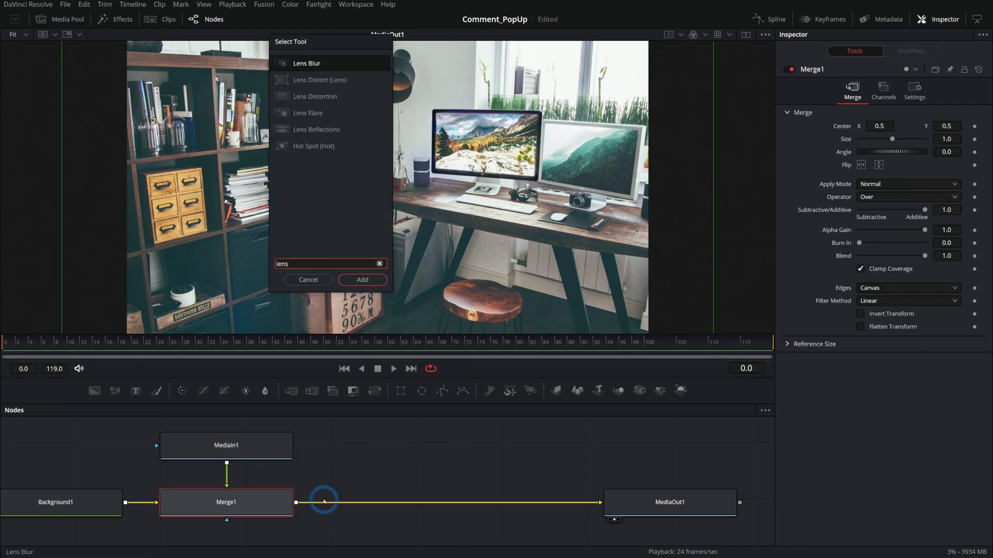
key(Return)
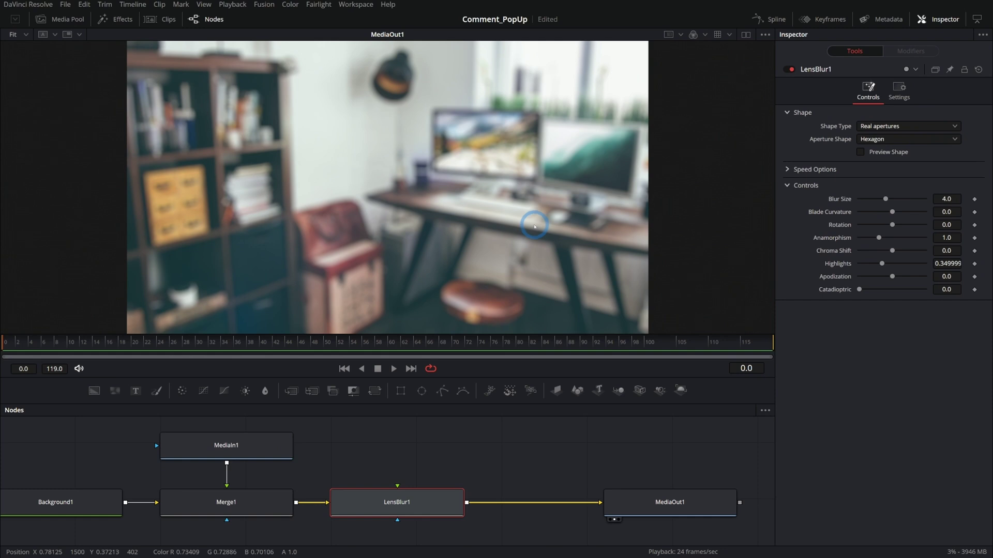
drag(401, 491, 500, 431)
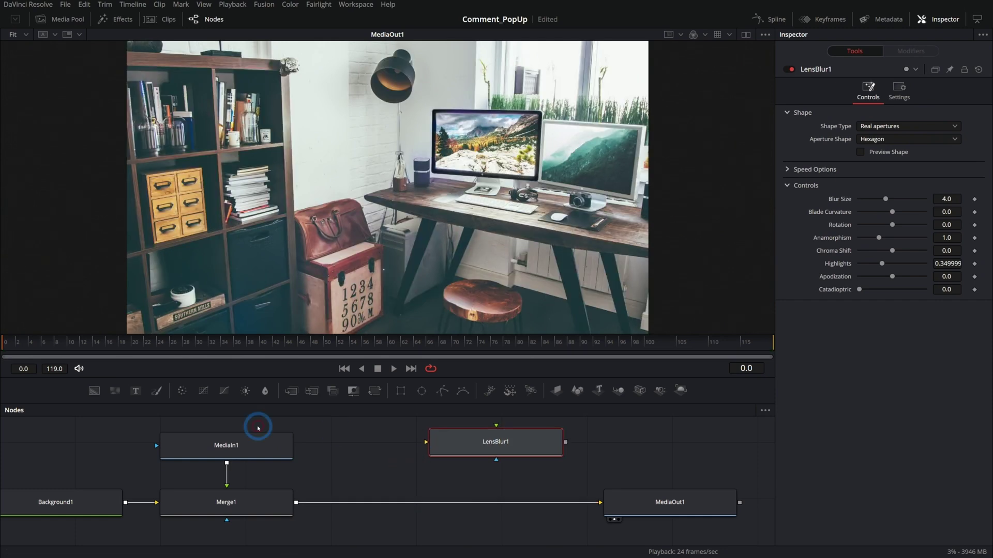
drag(264, 391, 429, 502)
drag(860, 153, 871, 158)
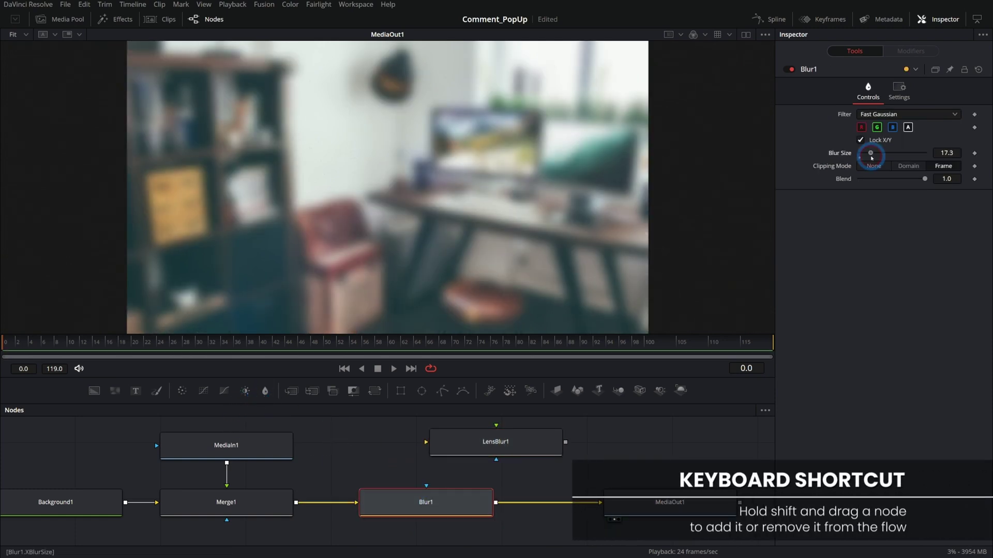
click(426, 502)
key(Delete)
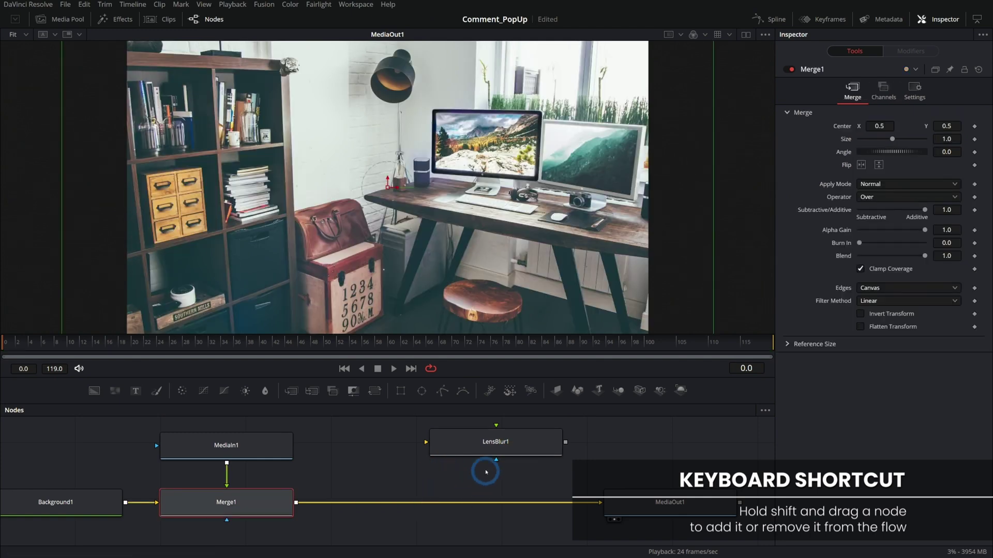
- Reconnect LensBlur1 before MediaOut1, set its size to 5.28, and shift upstream nodes left
drag(489, 443, 421, 504)
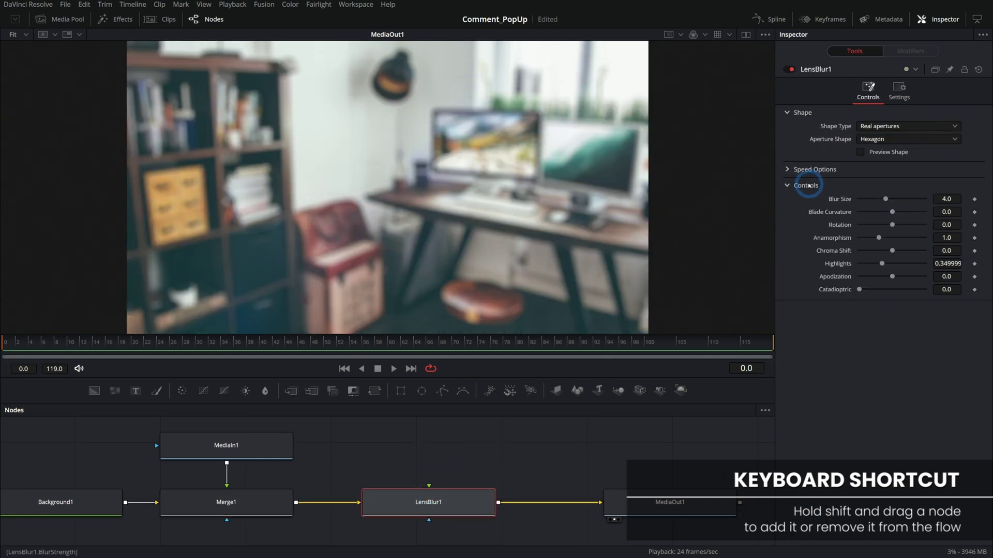
drag(885, 200, 894, 199)
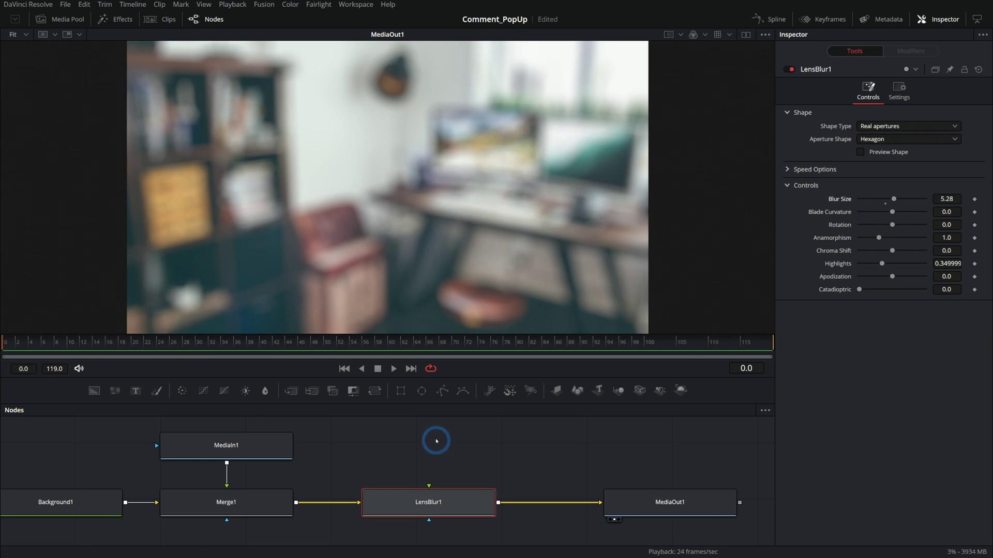
scroll(461, 466, down, 2)
drag(119, 432, 304, 485)
click(350, 472)
click(65, 23)
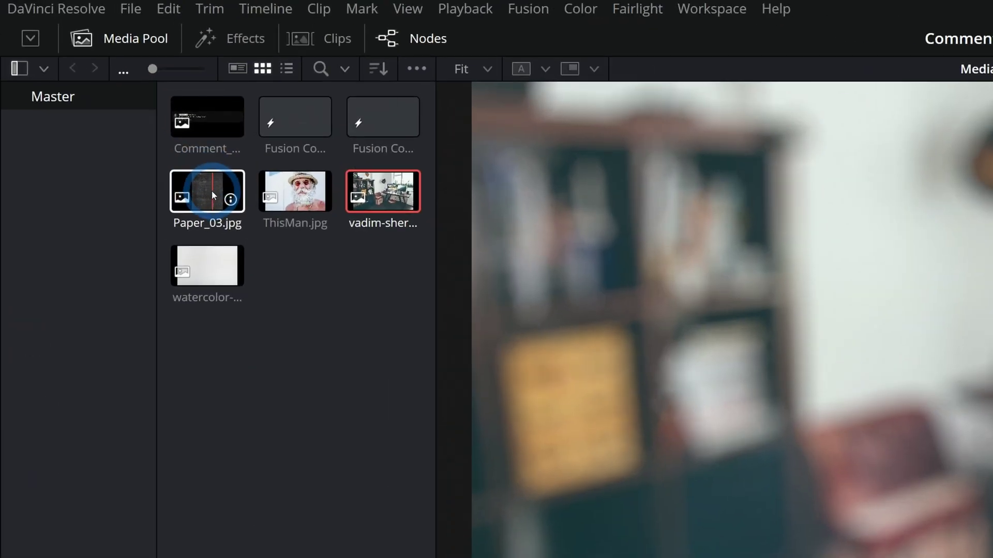
- Add Paper_03.jpg to the graph and merge it over the blurred photo
click(114, 101)
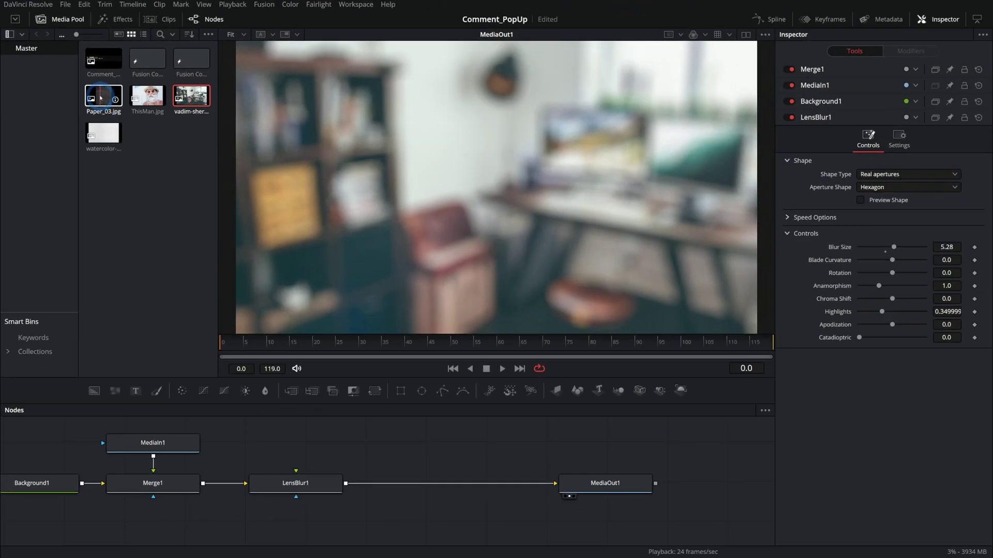
drag(102, 98, 398, 445)
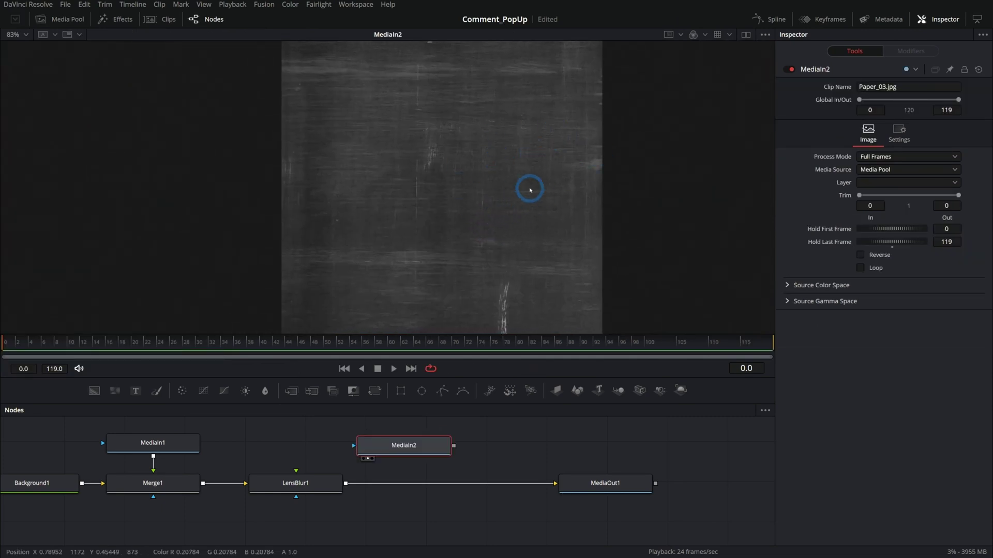
drag(454, 447, 357, 484)
drag(594, 490, 630, 483)
- Add a Transform after the paper texture with Angle 90
click(404, 445)
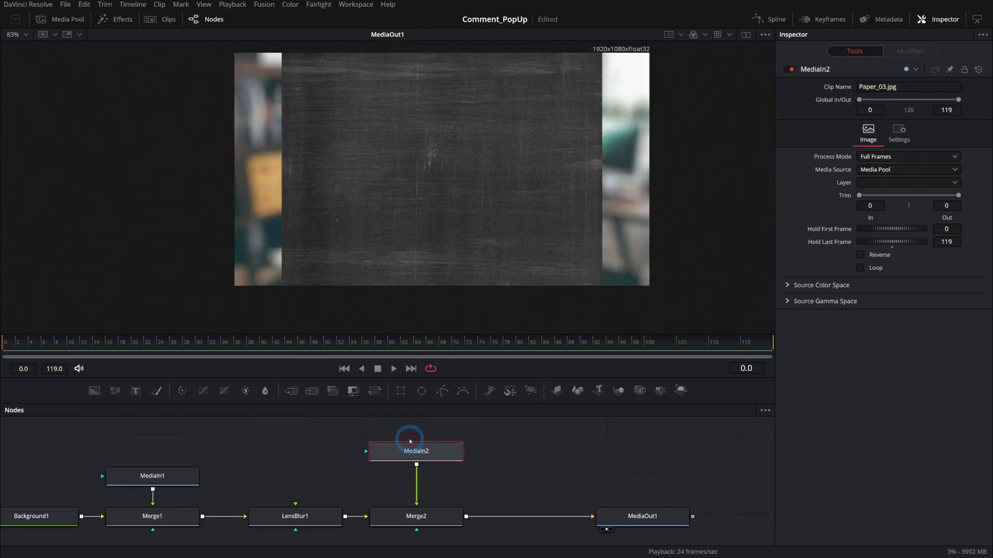
click(375, 391)
click(947, 190)
text(90)
key(Return)
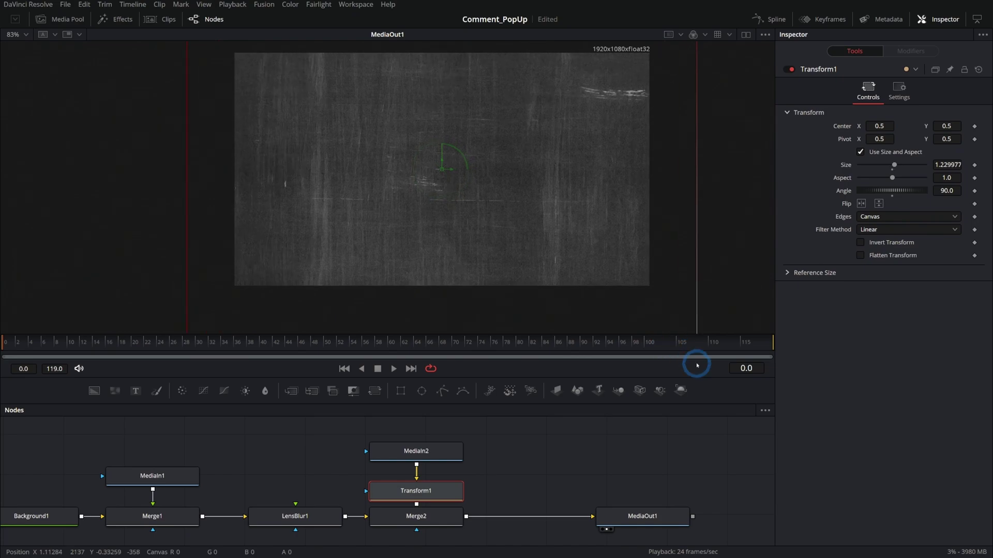
- Set Merge2 to Screen apply mode with Blend 0.441
click(429, 519)
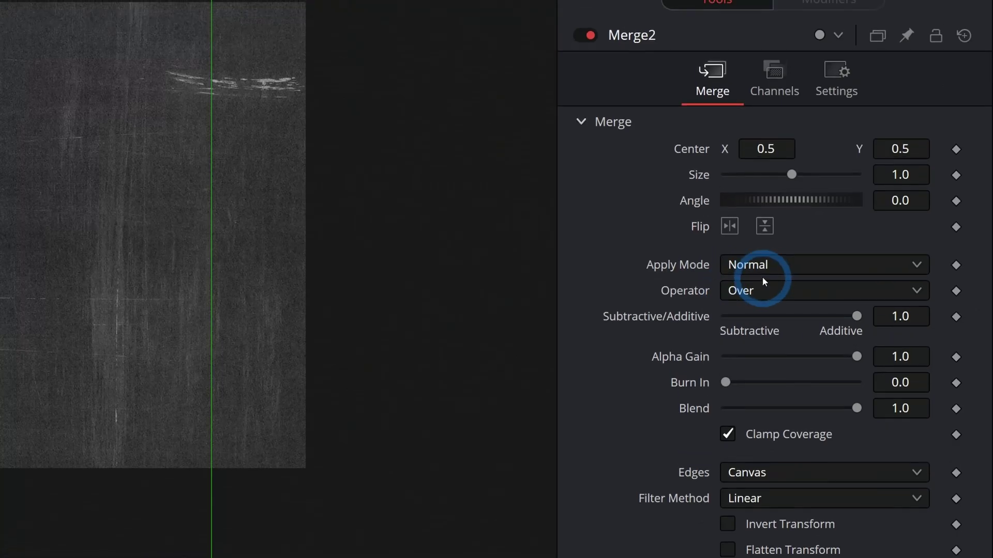
click(880, 185)
click(767, 326)
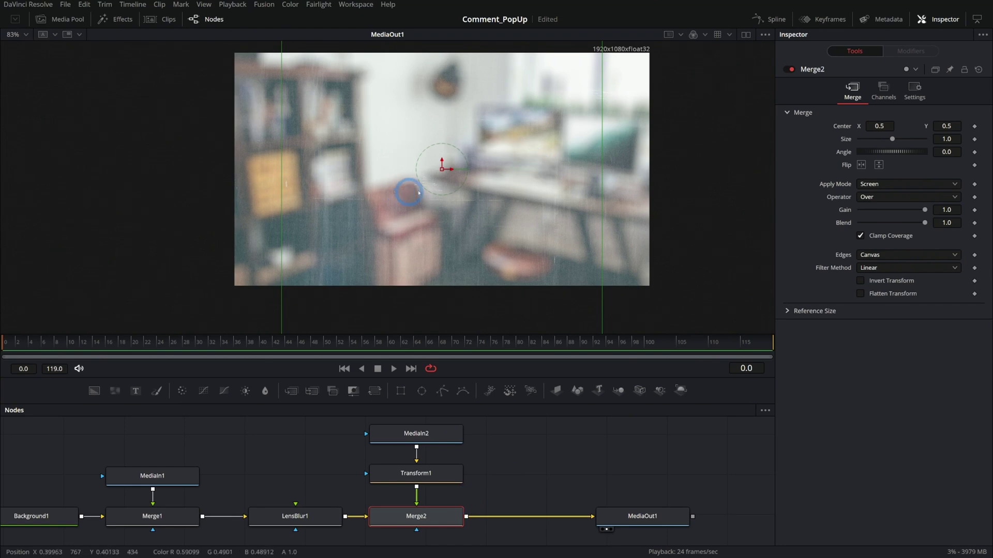
drag(924, 223, 879, 223)
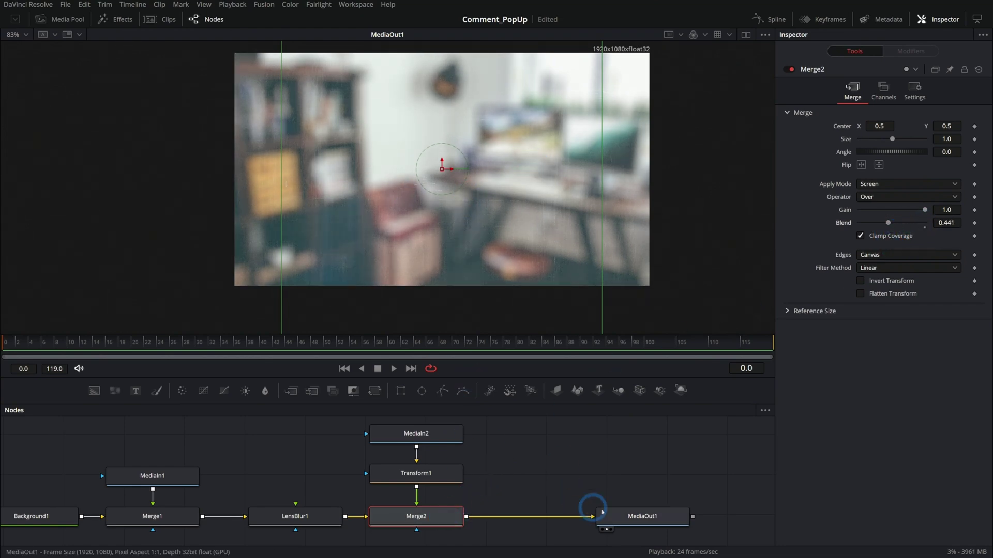
click(650, 512)
- Move all nodes except MediaOut1 to the left and enlarge the viewer over the node area
click(504, 445)
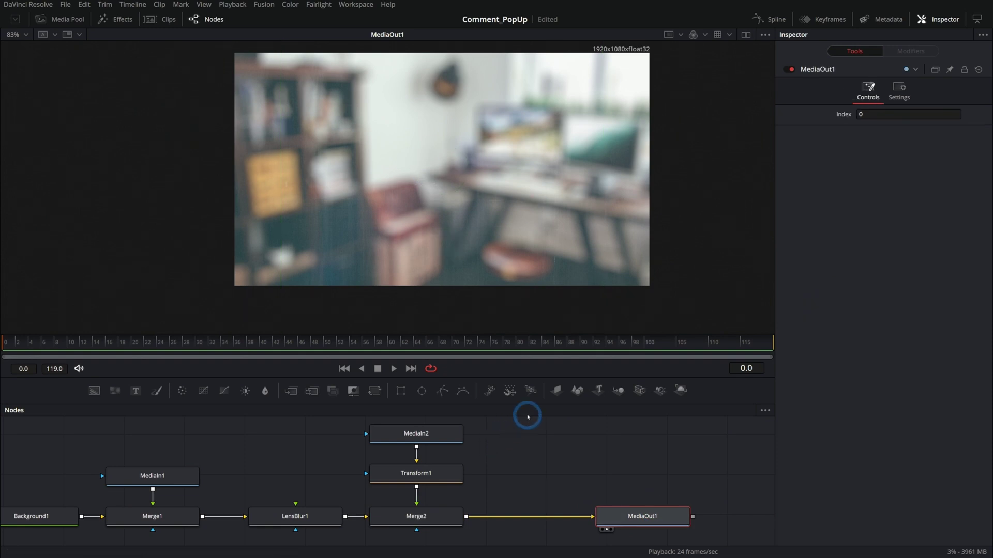
drag(532, 378, 532, 321)
drag(532, 383, 170, 497)
drag(476, 459, 78, 459)
click(77, 459)
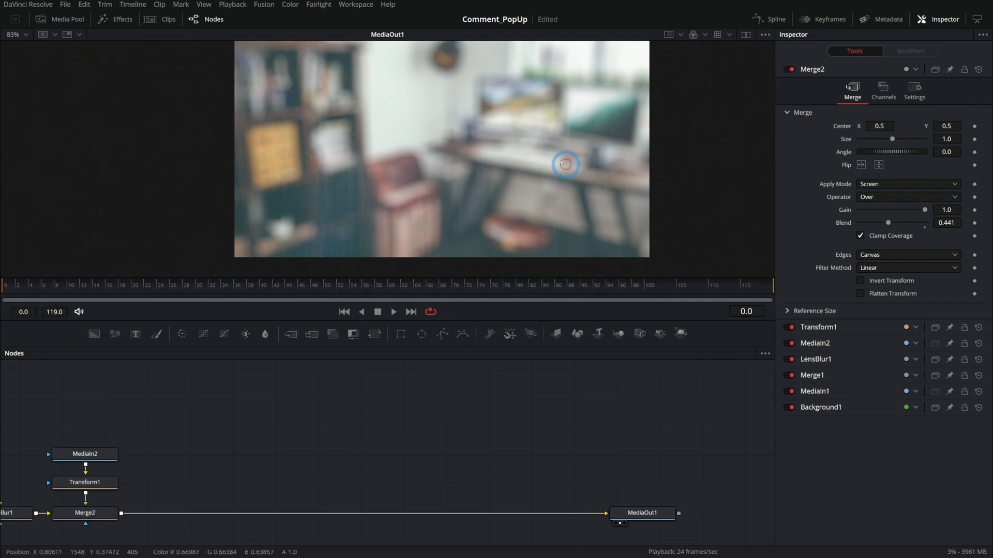
drag(474, 321, 467, 353)
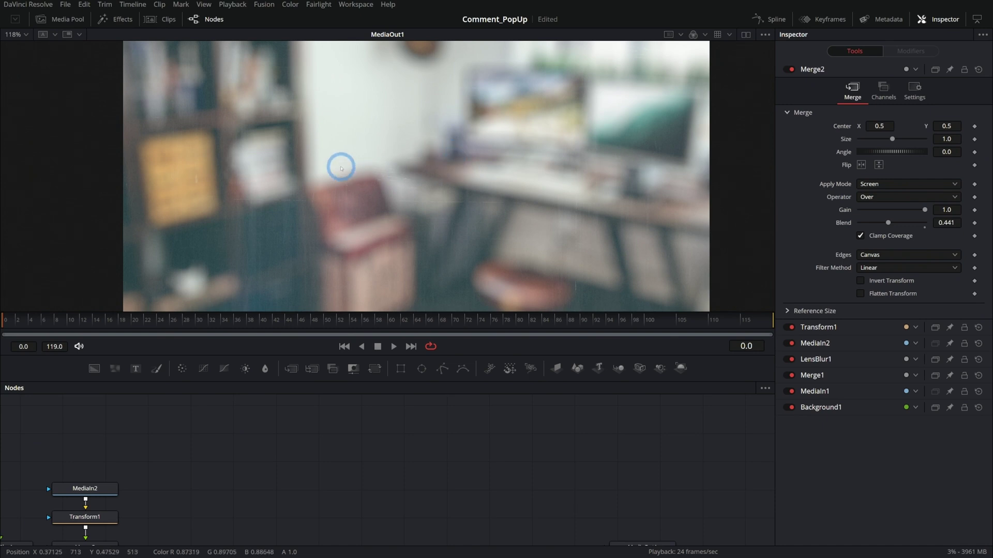
- Add Comment_ScreenShot.png from the Media Pool and merge it over Merge2's output
click(53, 22)
drag(103, 59, 398, 478)
drag(427, 442, 126, 498)
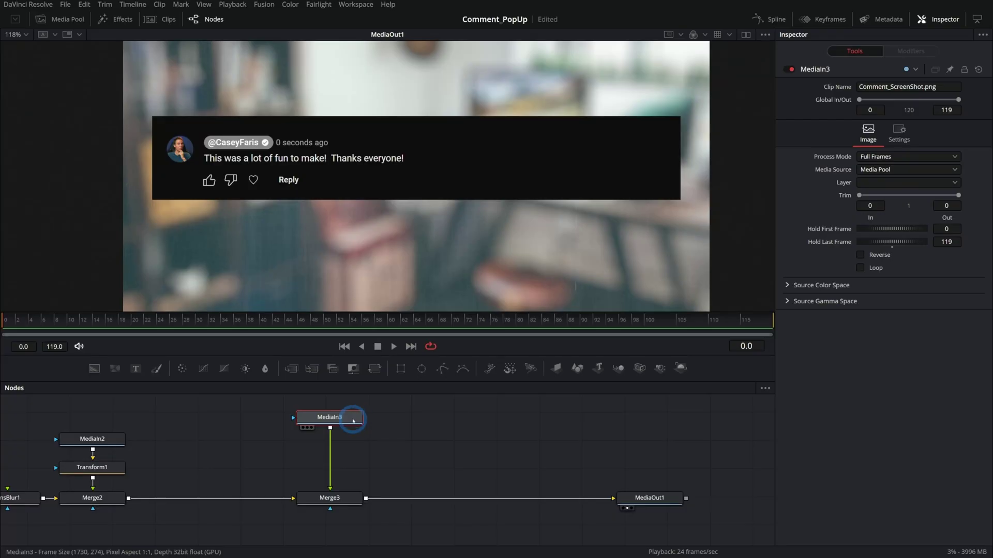
- Insert a Crop after MediaIn3 and trim its X Size to 904
key(shift+space)
text(crop)
key(Return)
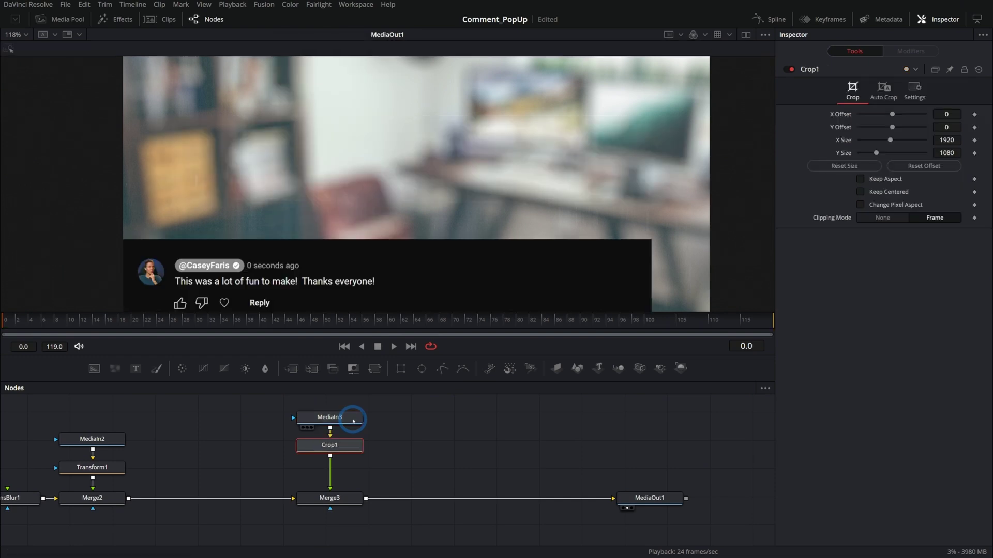
drag(890, 140, 874, 140)
click(442, 190)
click(469, 462)
- Add Transform2 after the crop and raise the card's center to Y 0.86
click(375, 368)
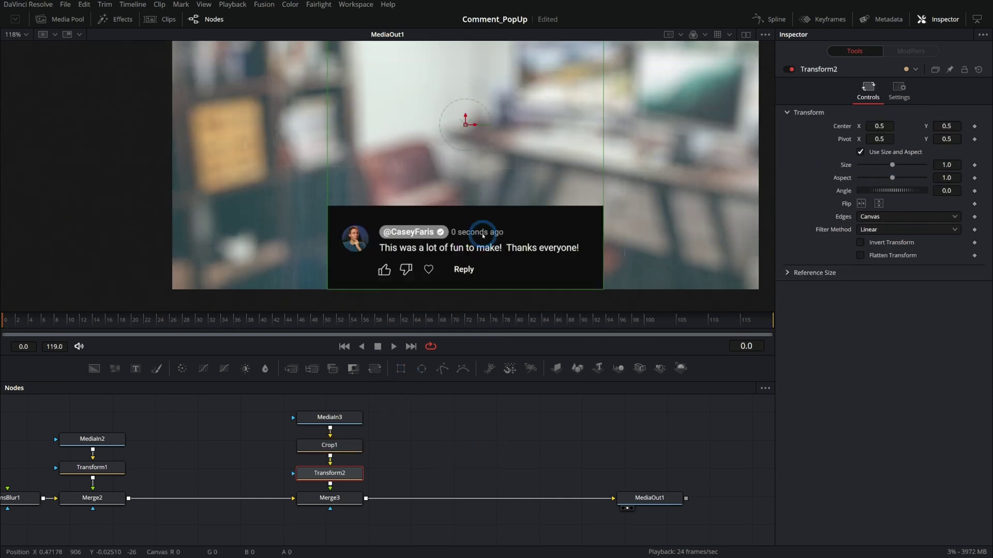
scroll(485, 142, down, 1)
drag(485, 142, 499, 82)
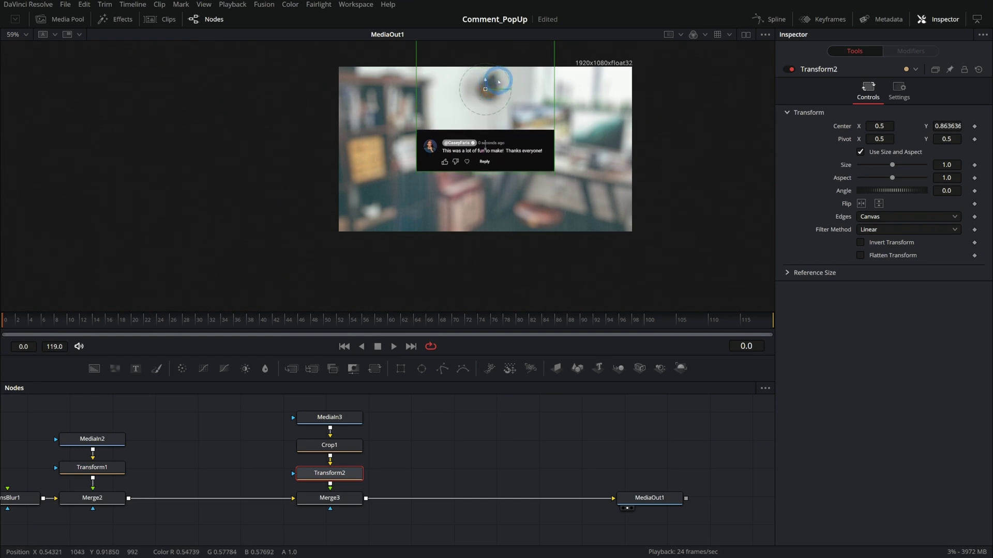
scroll(501, 82, up, 2)
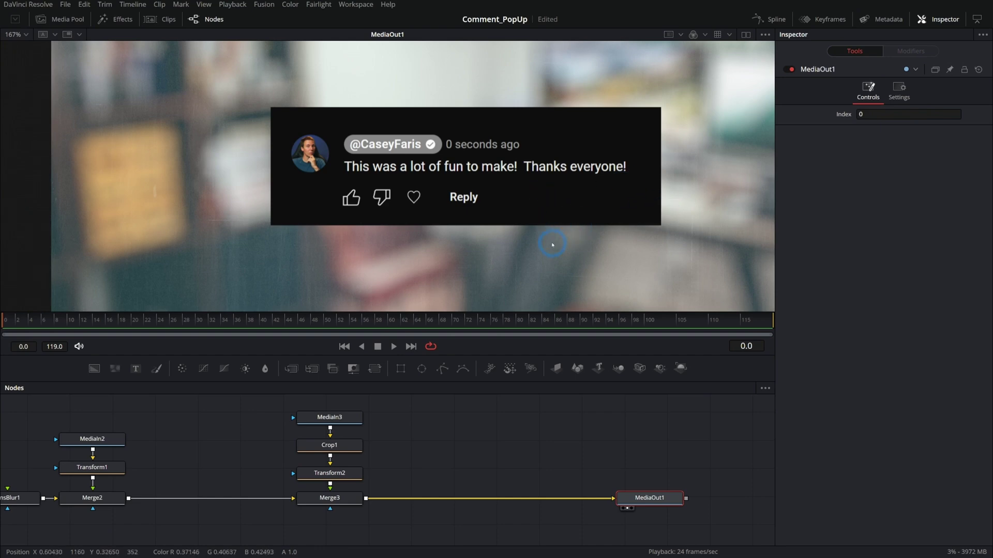
drag(566, 236, 509, 234)
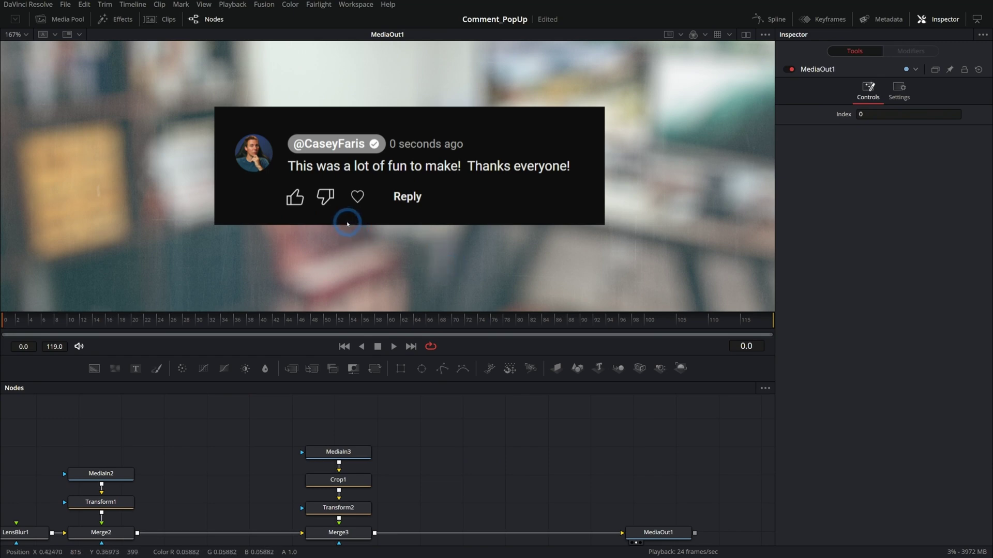
- Wrap MediaIn3, Crop1, Transform2 and Merge3 in a new underlay
drag(315, 427, 231, 548)
key(shift+space)
text(crop)
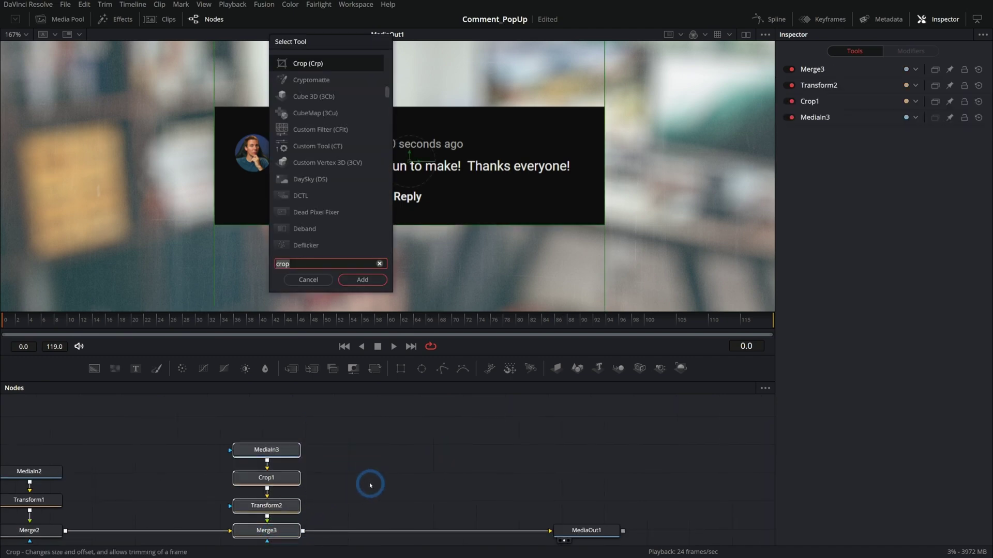
key(BackSpace)
key(BackSpace)
key(BackSpace)
key(BackSpace)
text(und)
key(Return)
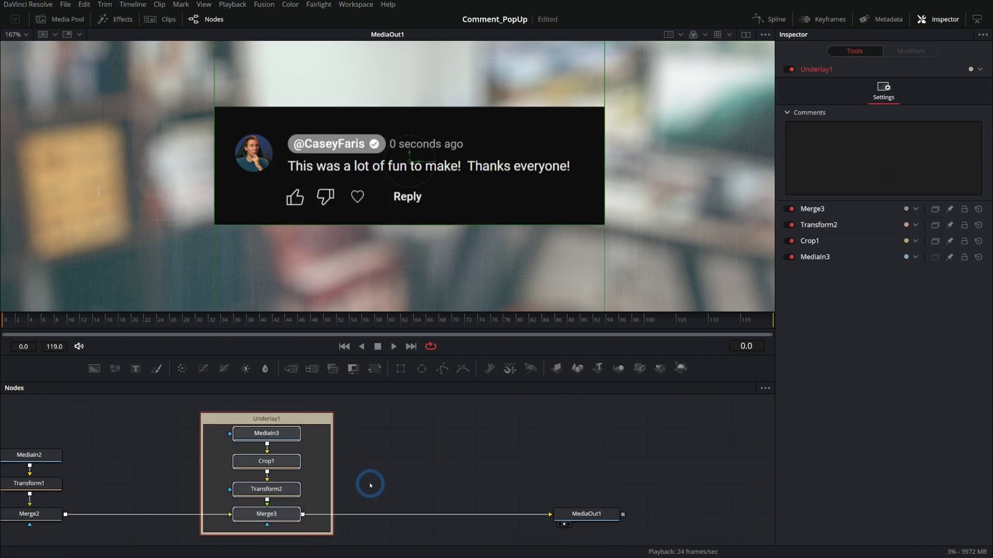
- Rename the underlay to 'Guide' and save the project
click(355, 463)
key(F2)
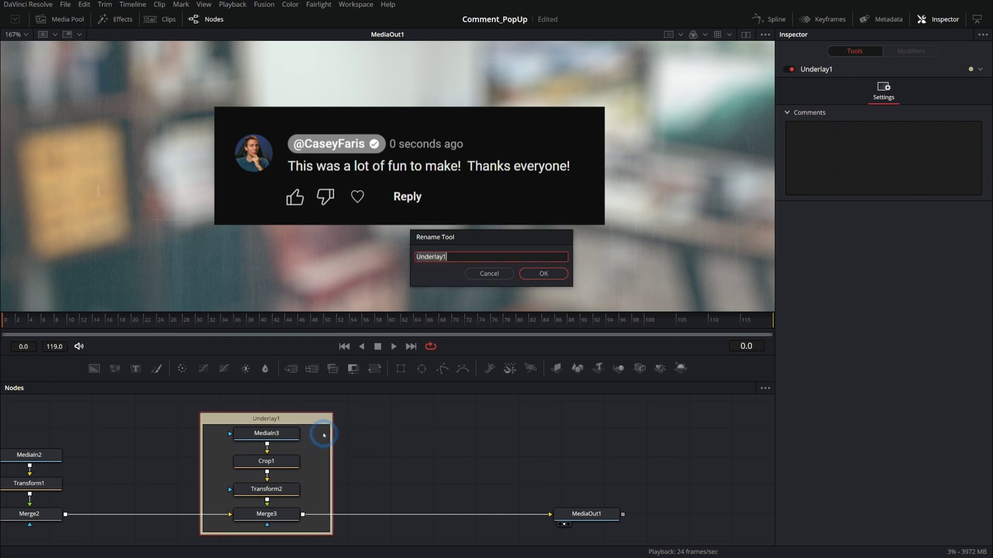
text(Guide)
key(Return)
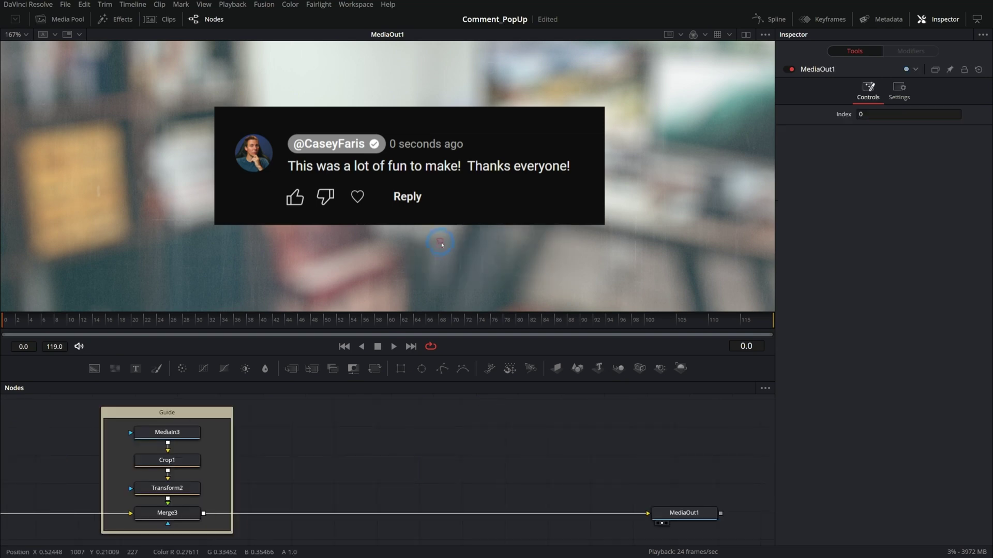
key(ctrl+s)
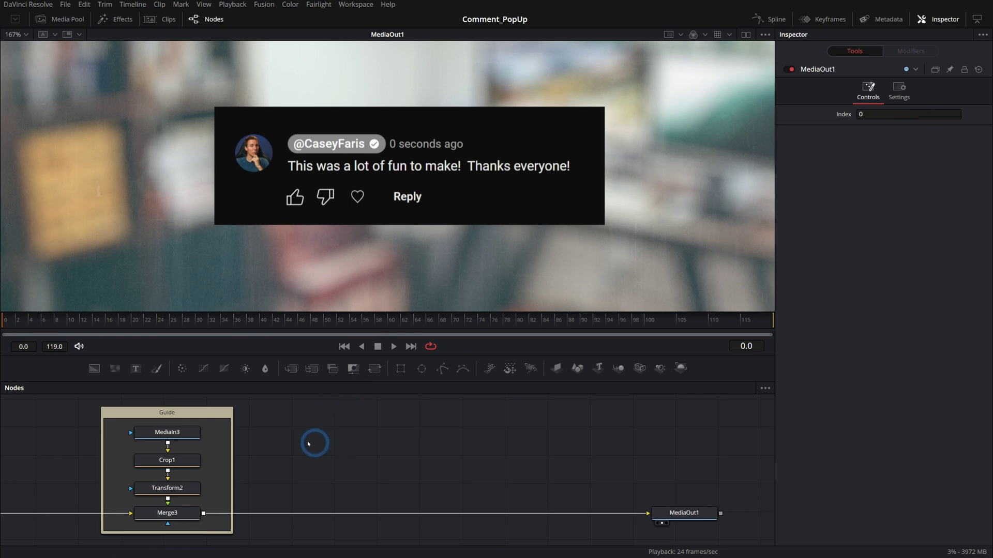
- Add a new Background node to the graph and show it in the viewer
scroll(252, 157, up, 2)
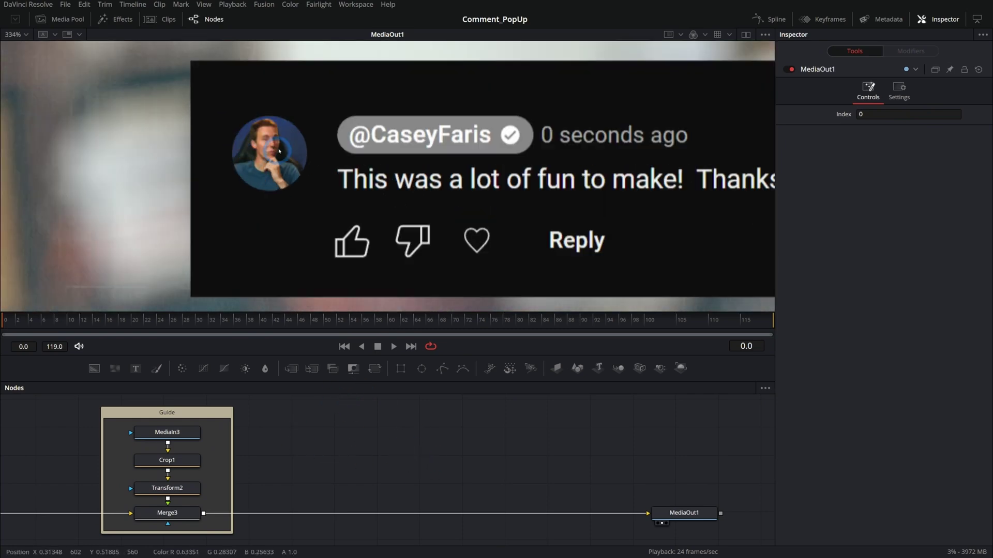
scroll(265, 146, down, 1)
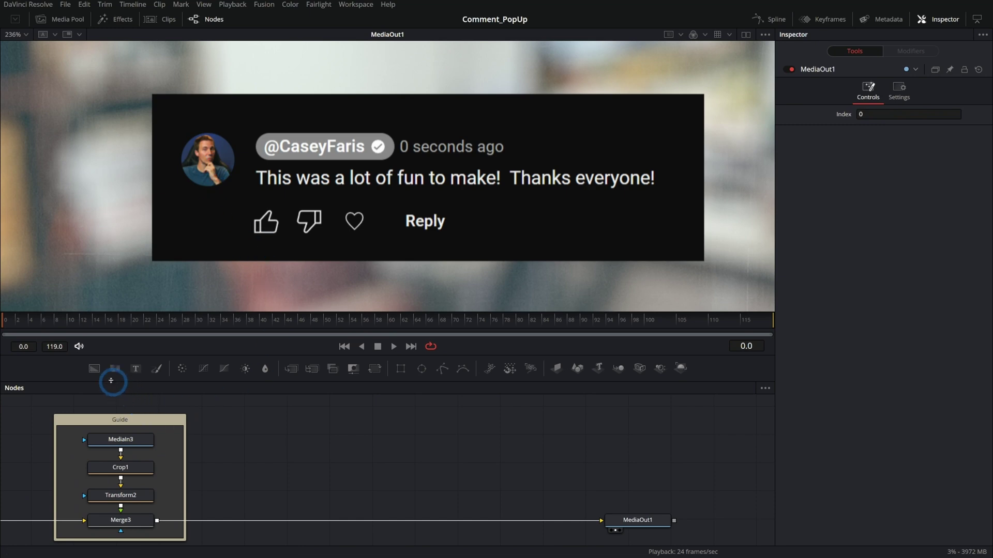
drag(94, 368, 300, 426)
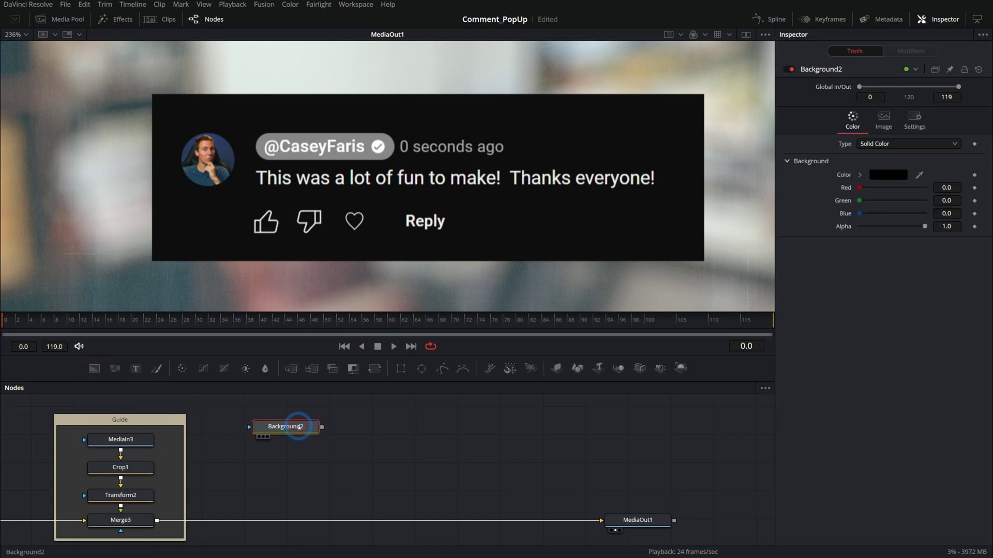
key(1)
- Disable Auto Resolution, size the background 1080×1080, and rename it Square_BG
scroll(484, 192, down, 3)
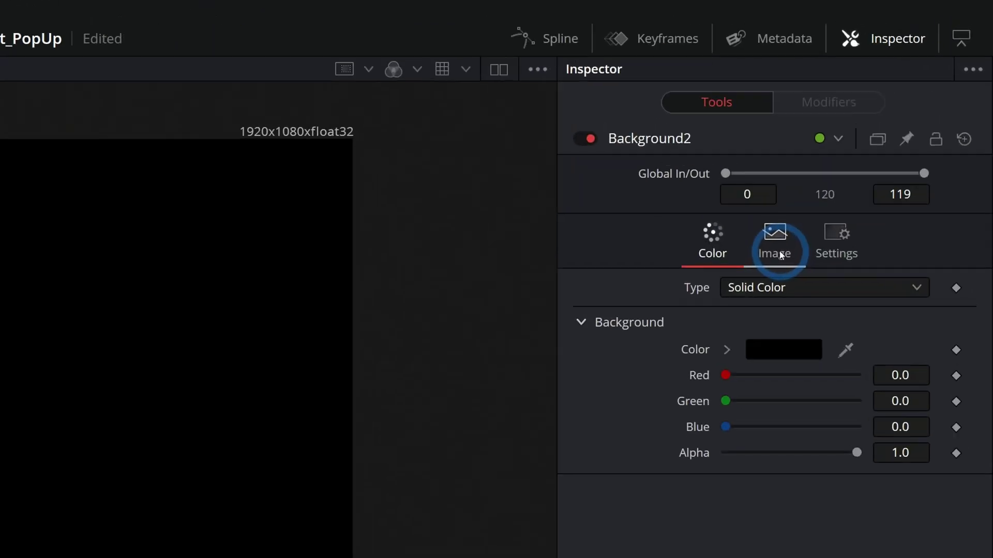
click(884, 122)
click(727, 427)
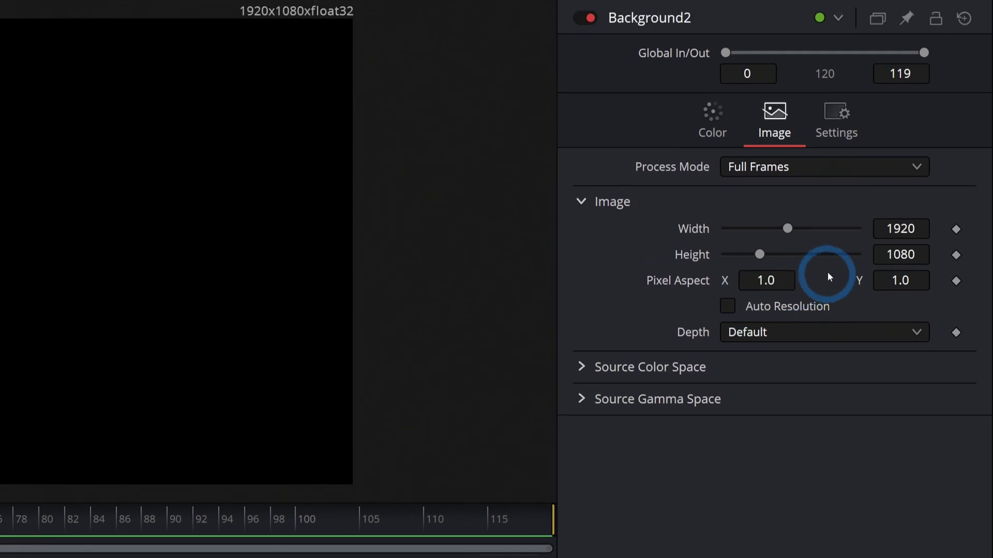
click(889, 229)
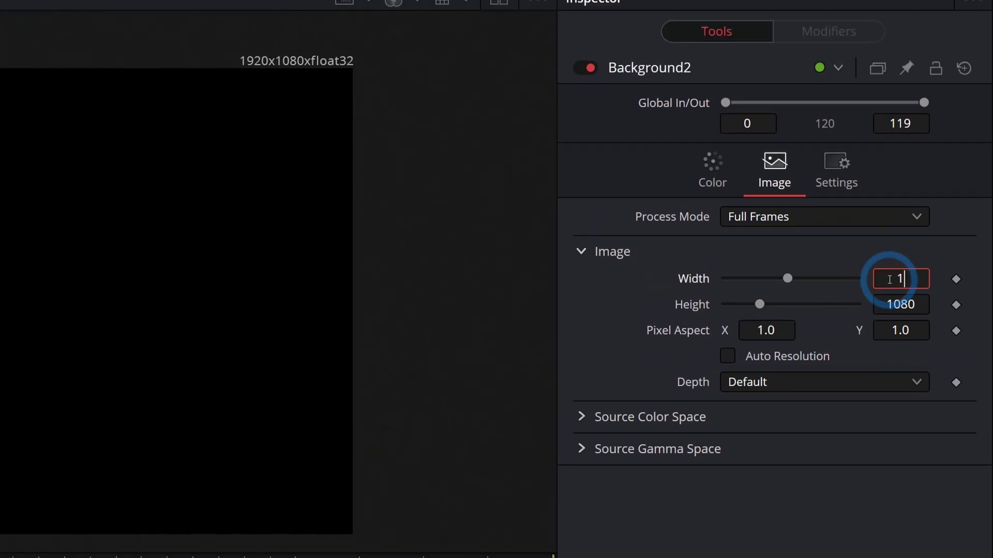
key(Tab)
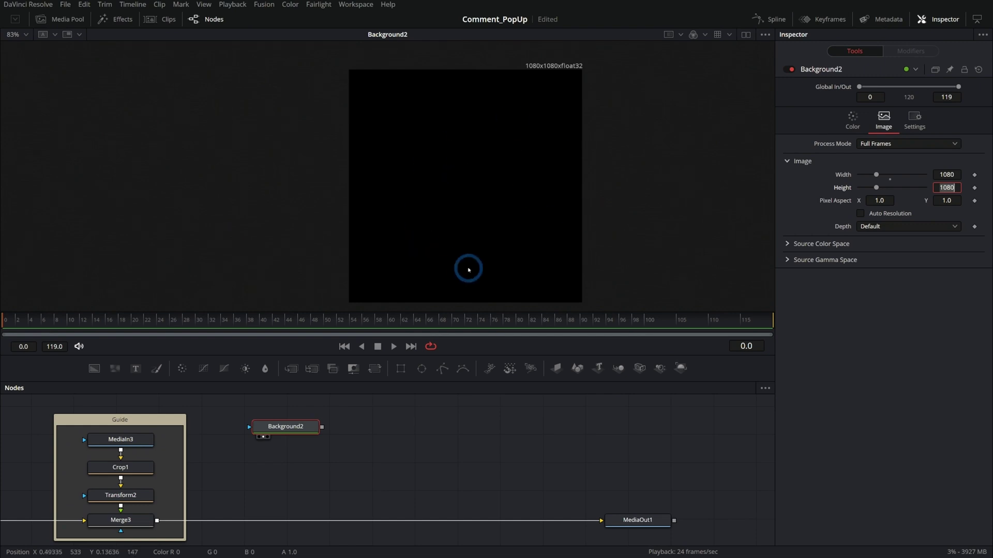
drag(301, 432, 304, 441)
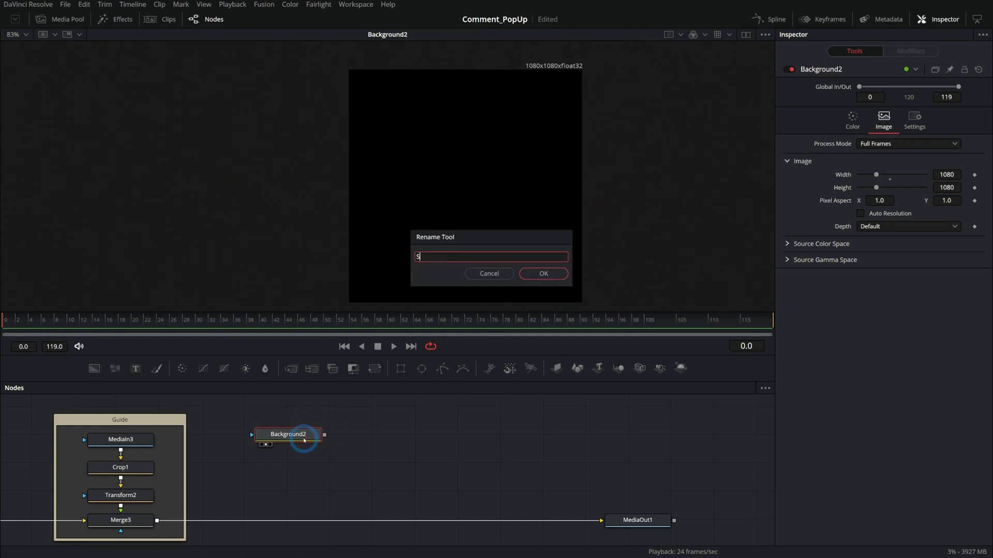
key(Return)
drag(304, 440, 304, 465)
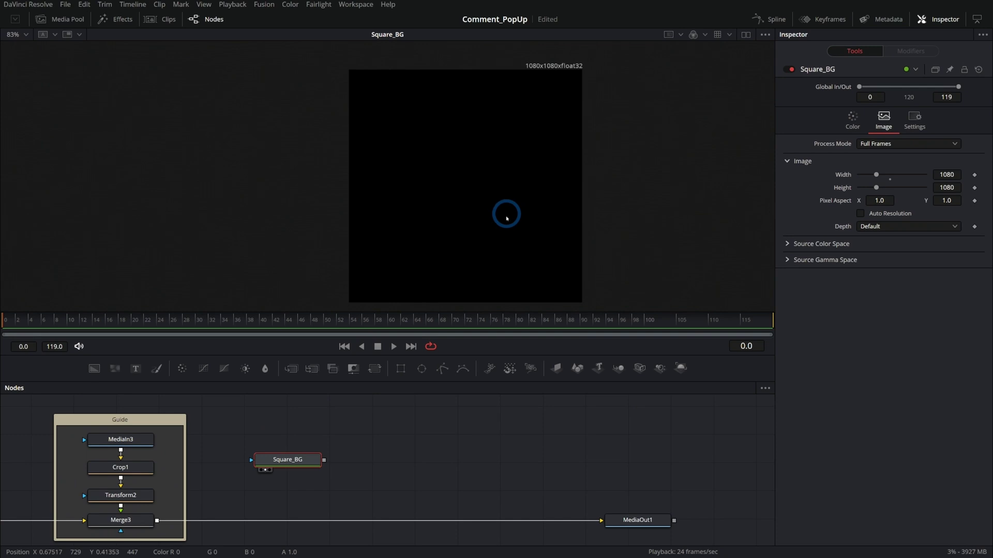
- Bring ThisMan.jpg in as MediaIn4, merge it over Square_BG as Merge4, and view it
click(68, 21)
click(113, 117)
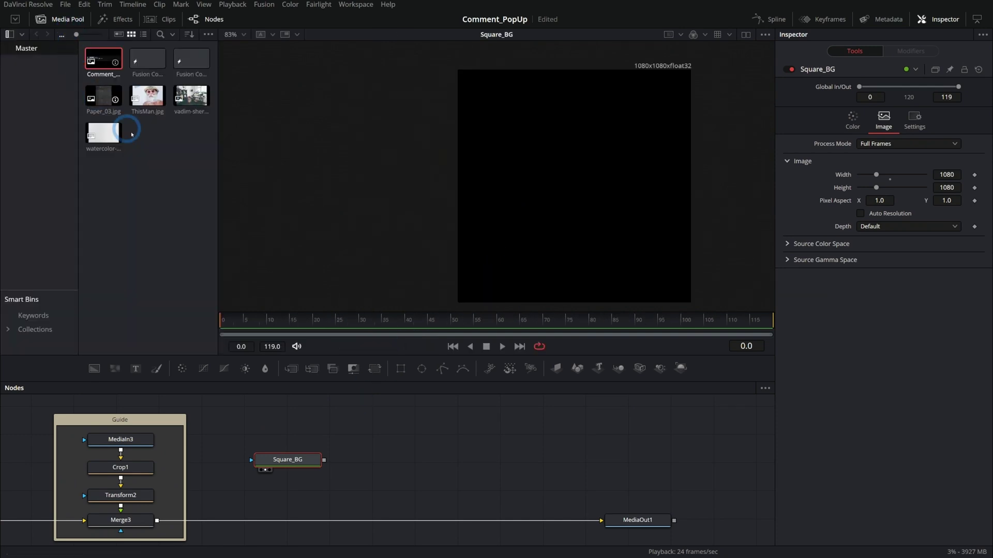
drag(146, 107, 378, 435)
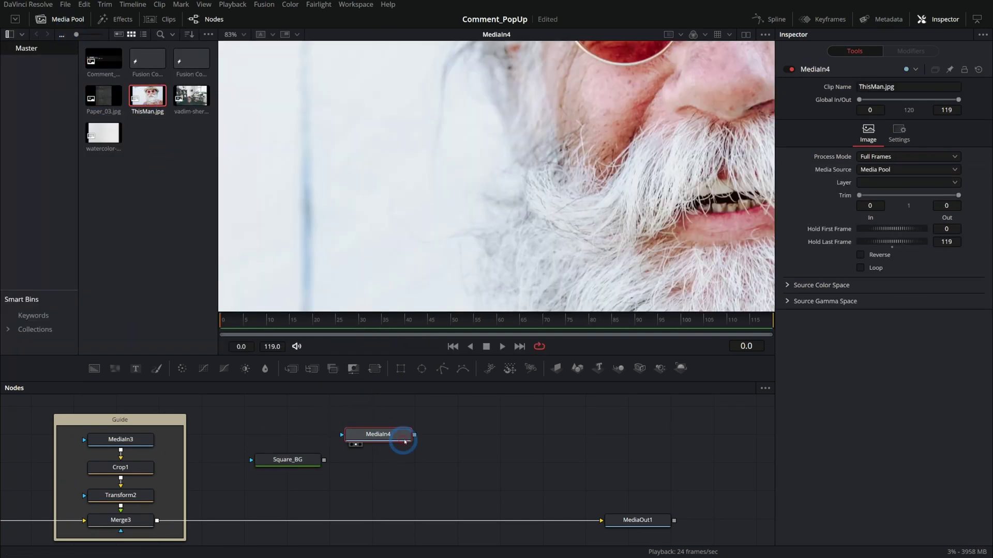
click(68, 19)
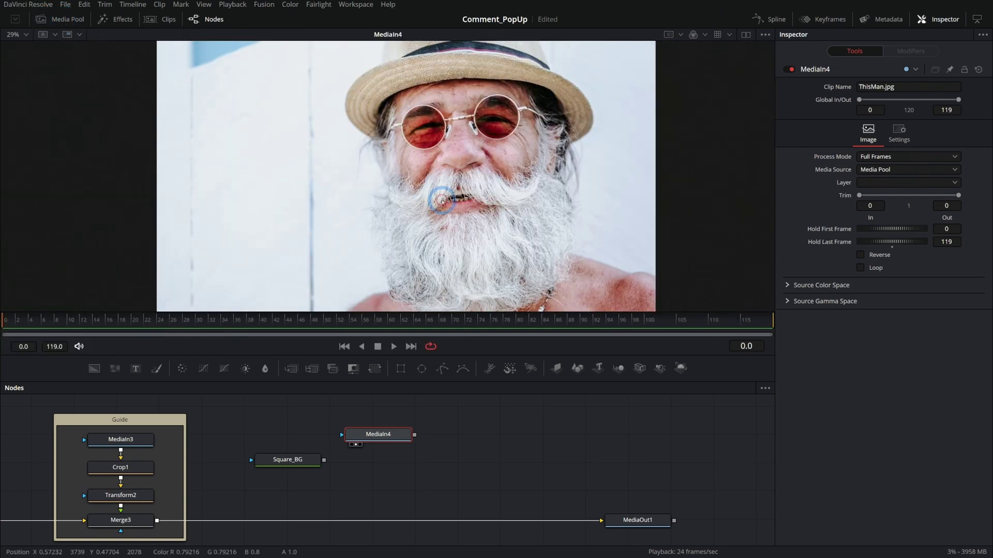
drag(414, 434, 449, 420)
drag(371, 492, 324, 460)
drag(378, 434, 378, 424)
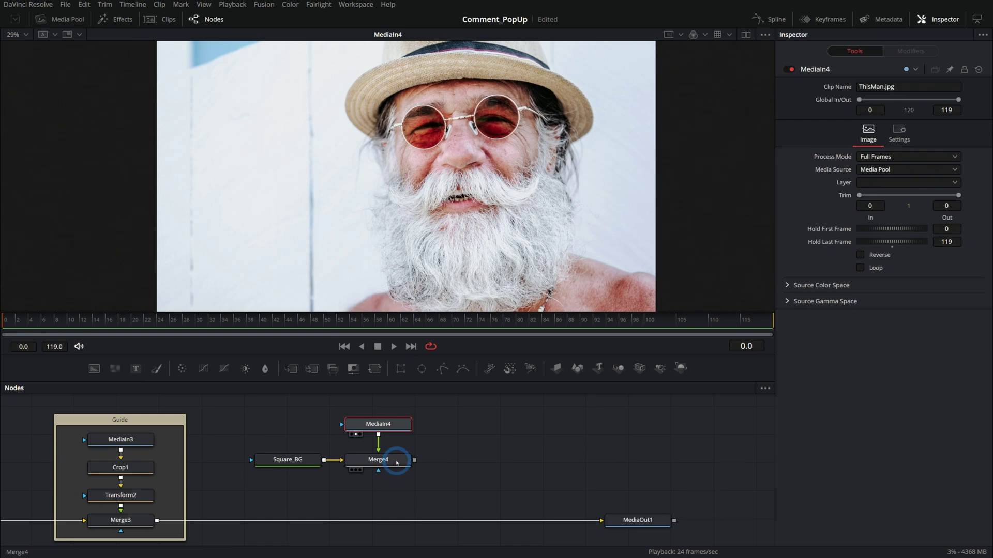
click(397, 462)
key(1)
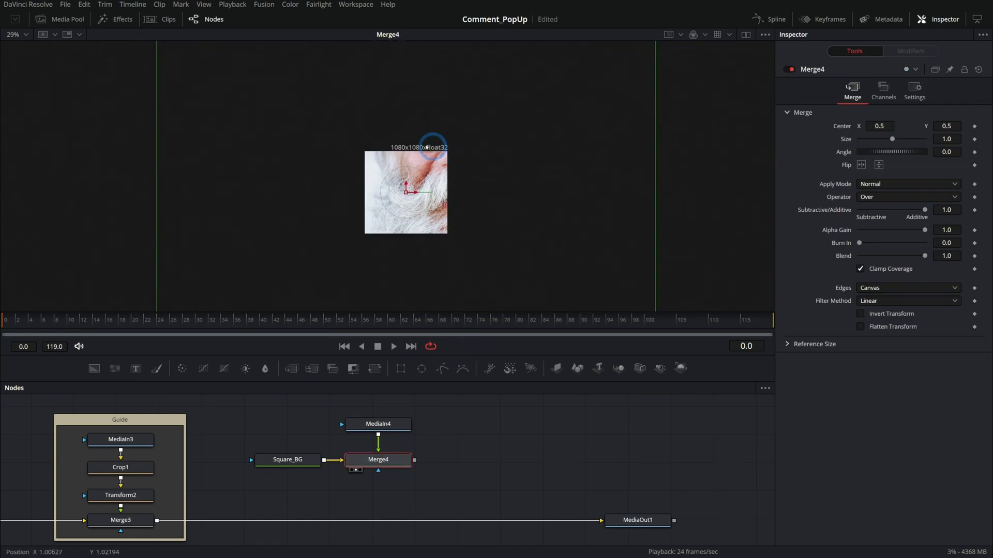
- Insert Transform3 after MediaIn4, shrink the photo to about 0.3, and reposition it
click(378, 424)
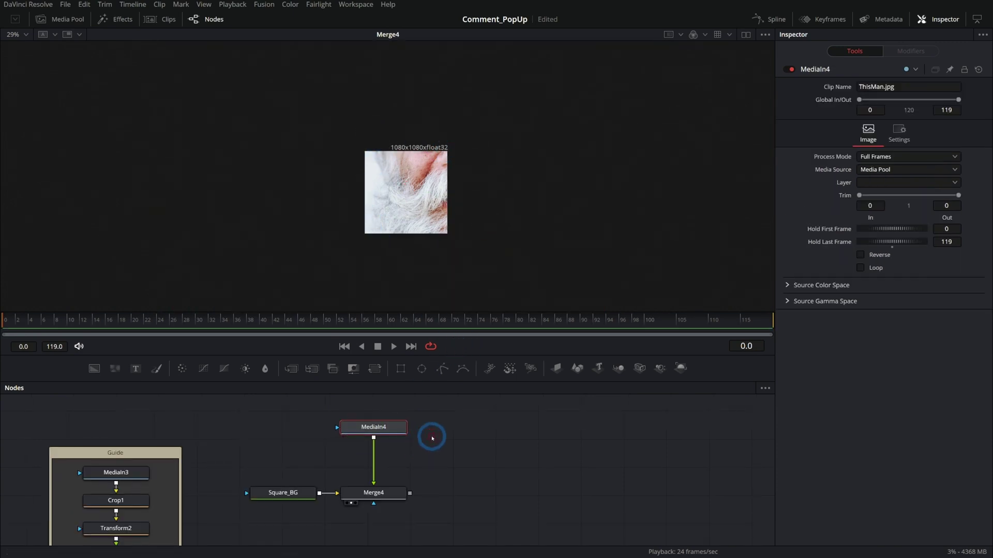
scroll(396, 436, up, 2)
drag(375, 368, 370, 476)
drag(892, 164, 868, 165)
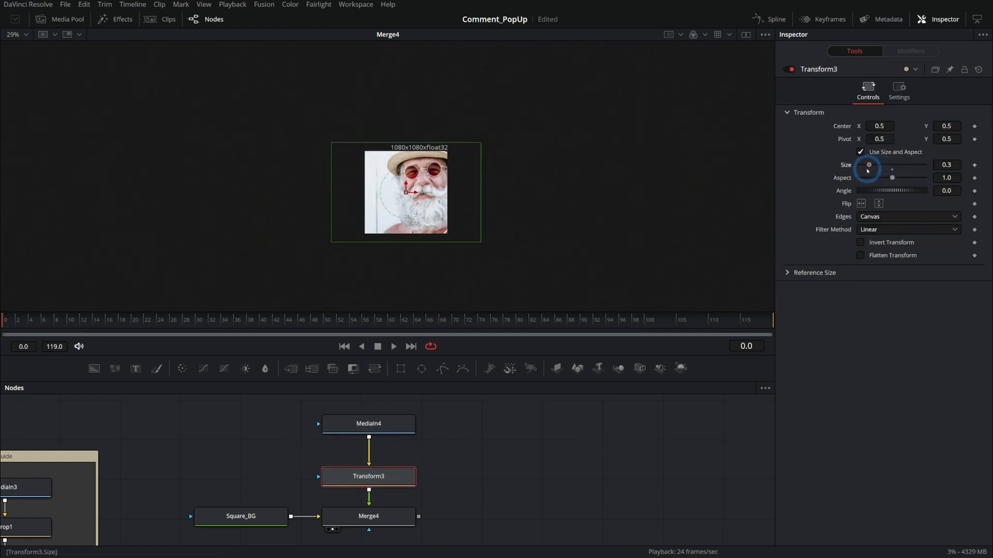
scroll(417, 192, up, 2)
drag(400, 197, 379, 204)
- Fine-tune the photo to size 0.287 and nudge it so the face fills the square
scroll(419, 141, up, 2)
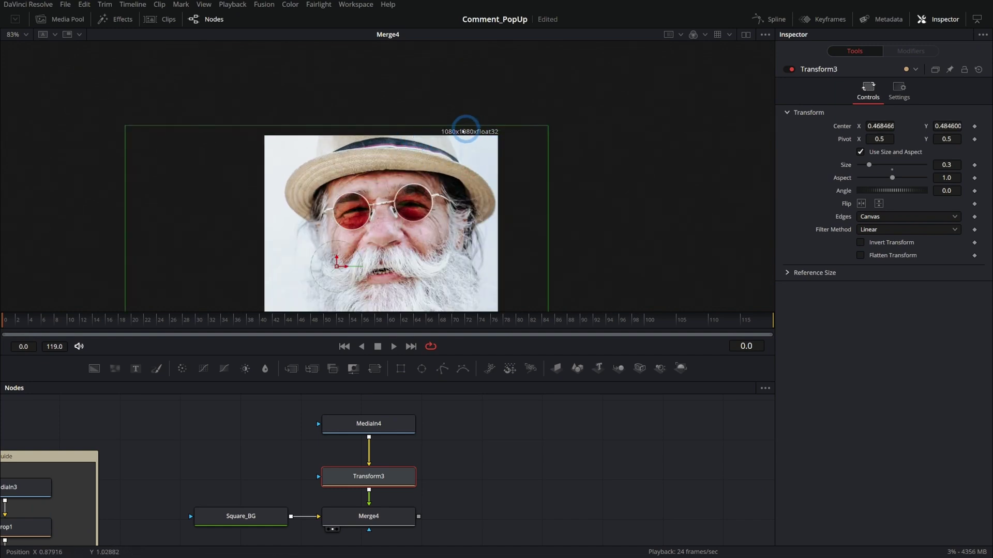
scroll(497, 150, down, 2)
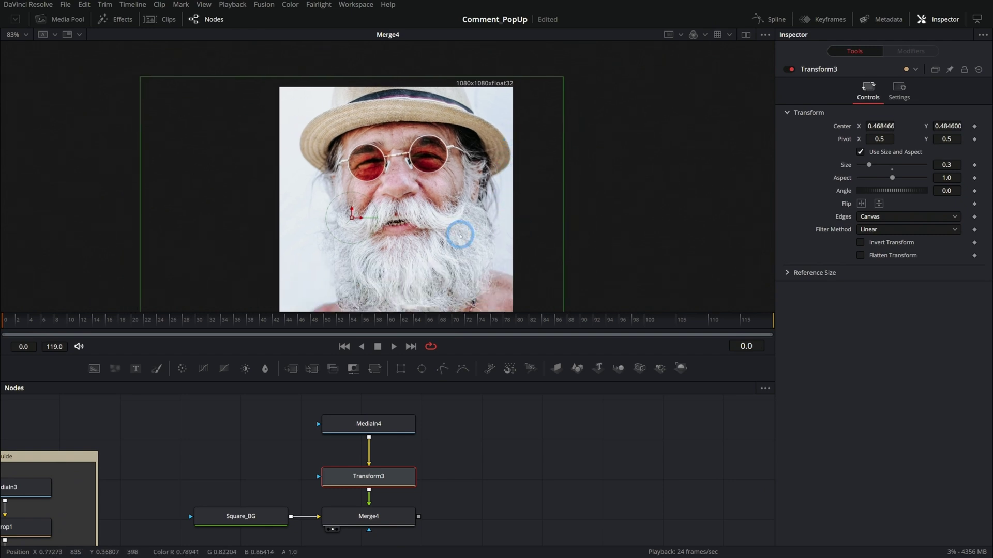
scroll(455, 264, down, 2)
drag(371, 209, 376, 221)
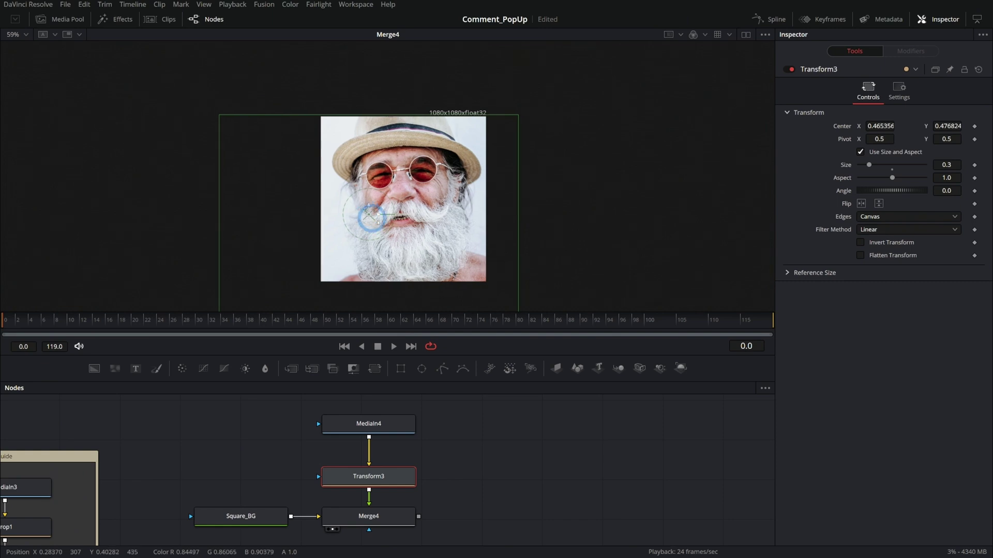
drag(466, 253, 468, 214)
drag(529, 272, 517, 268)
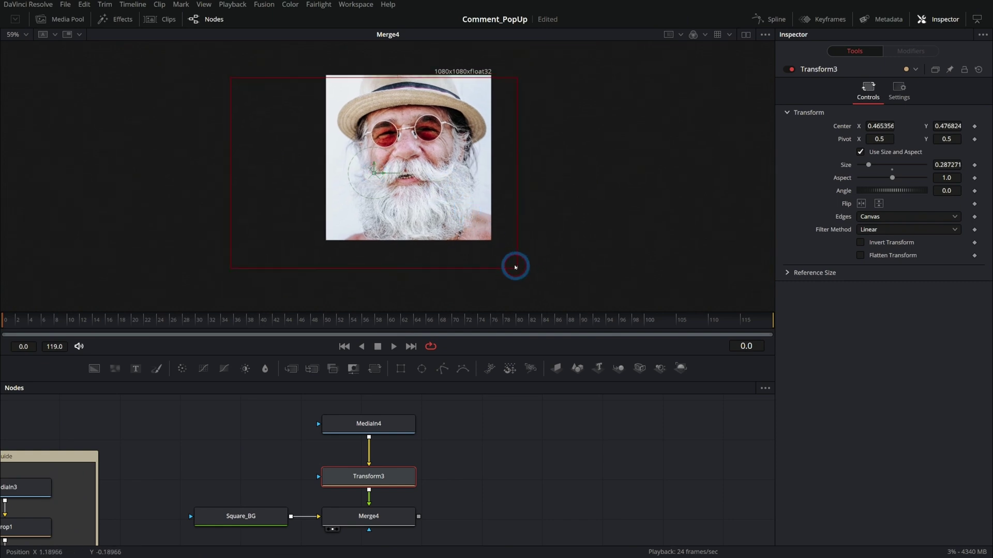
drag(374, 172, 376, 166)
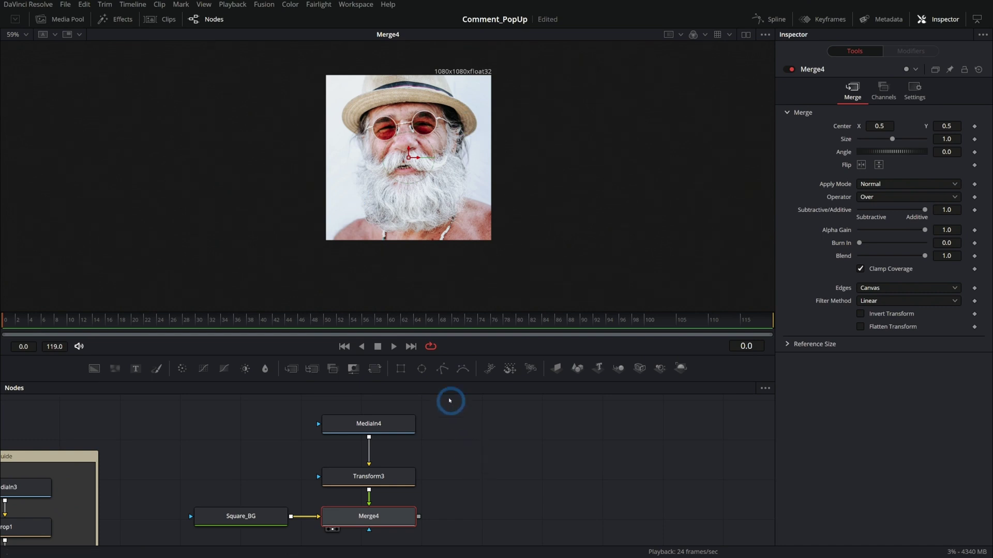
- Mask the portrait with Ellipse1 through Merge4, centred and enlarged to nearly fill the square
mouse_move(422, 368)
mouse_down()
mouse_move(516, 454)
mouse_move(390, 423)
mouse_up()
drag(385, 162, 417, 166)
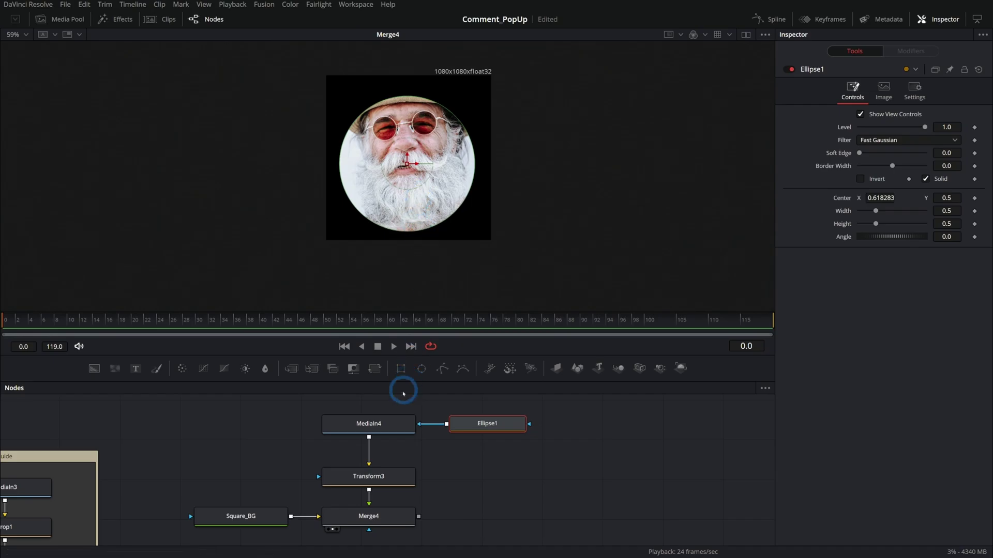
key(1)
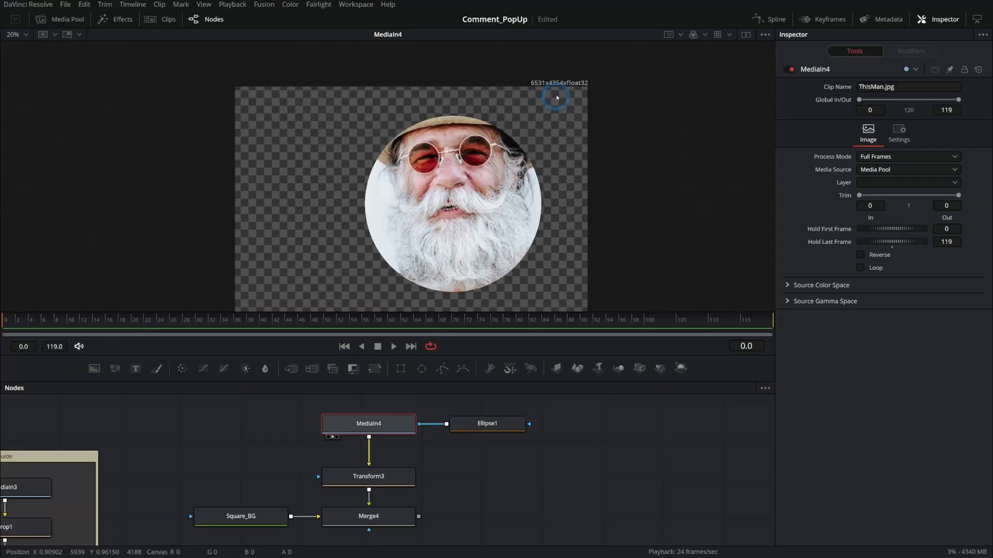
scroll(455, 142, down, 2)
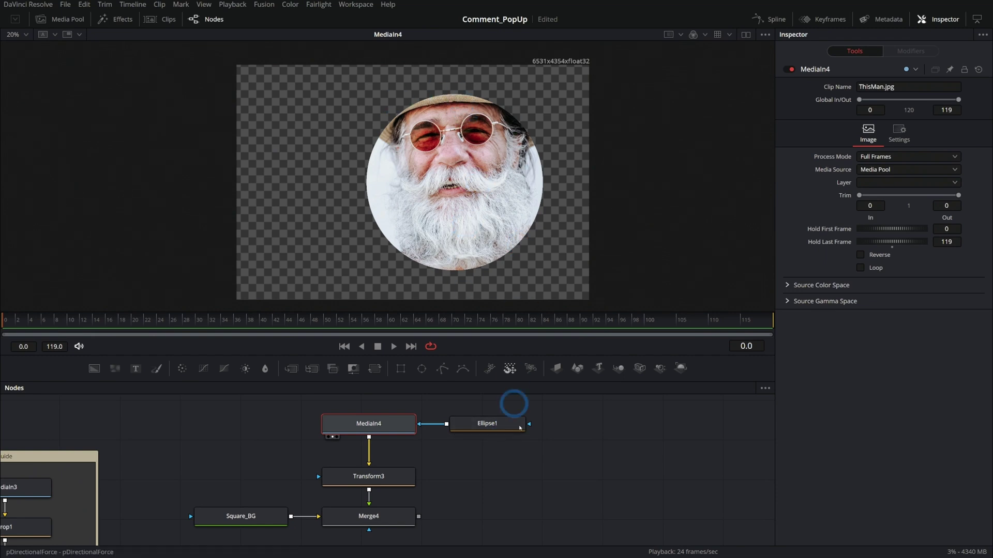
drag(430, 427, 381, 496)
click(399, 495)
key(1)
drag(348, 524, 363, 527)
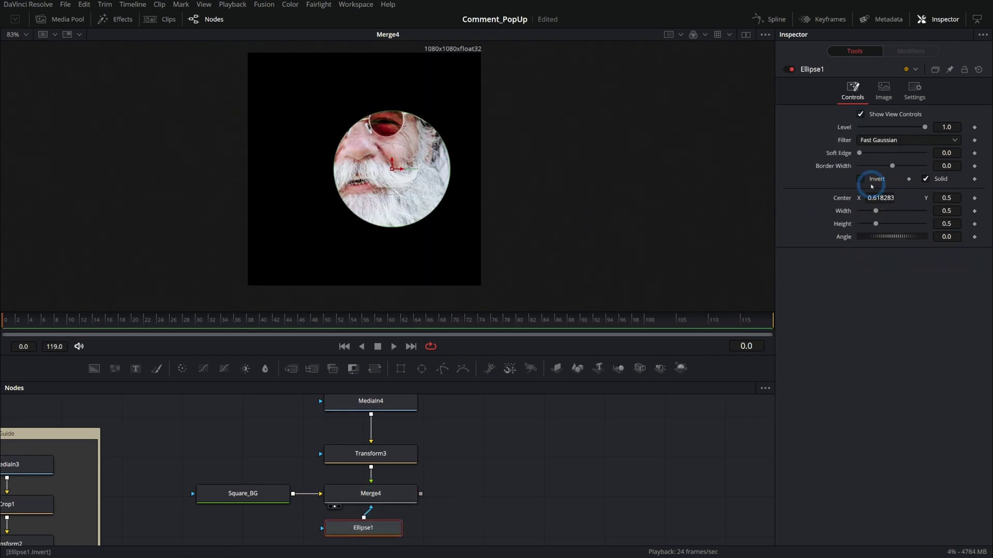
key(ctrl+z)
click(520, 172)
drag(410, 209, 453, 236)
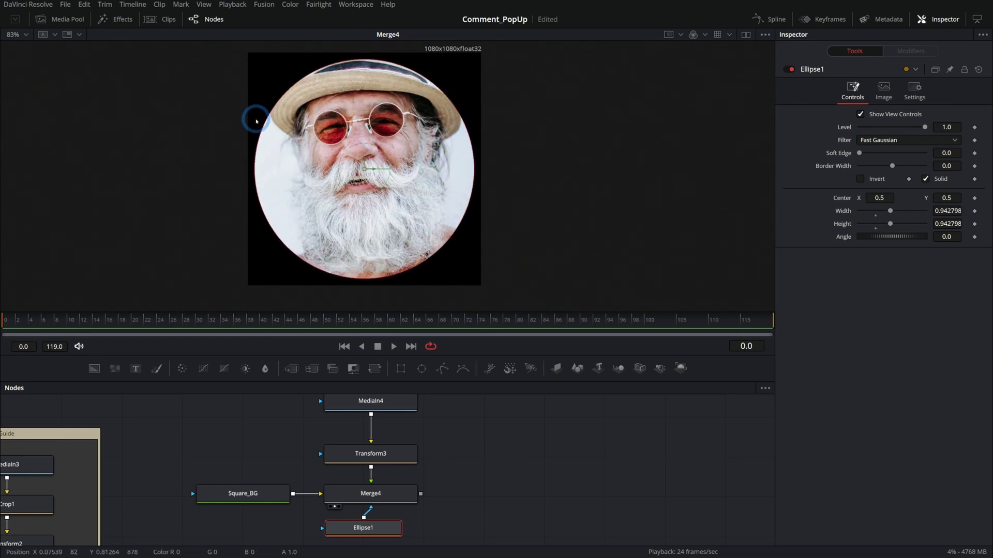
drag(294, 136, 322, 135)
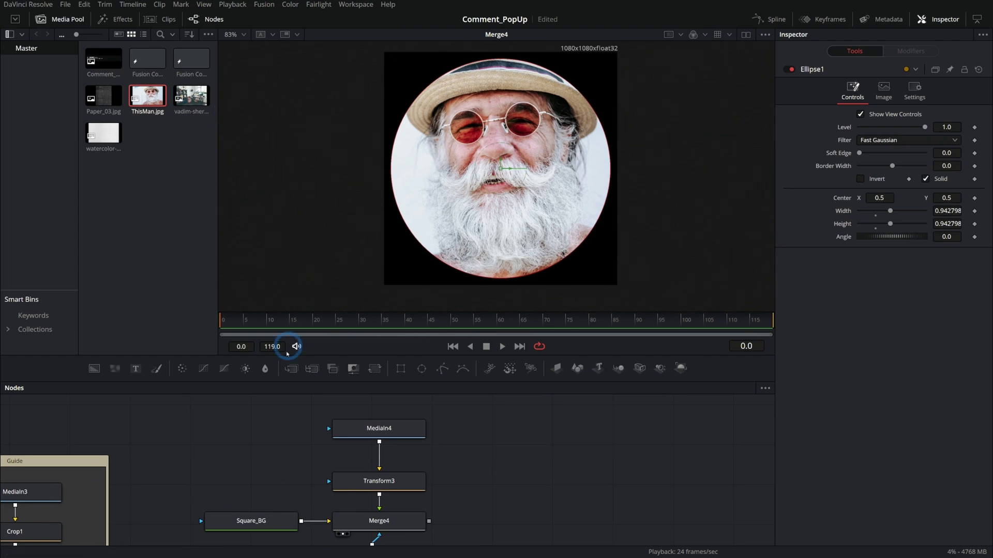
- Add Paper_03.jpg as MediaIn5, feed it into Transform3 instead of the portrait, and shrink it
drag(324, 446, 296, 455)
drag(114, 95, 310, 424)
drag(376, 472, 469, 453)
drag(311, 438, 376, 488)
drag(636, 279, 665, 243)
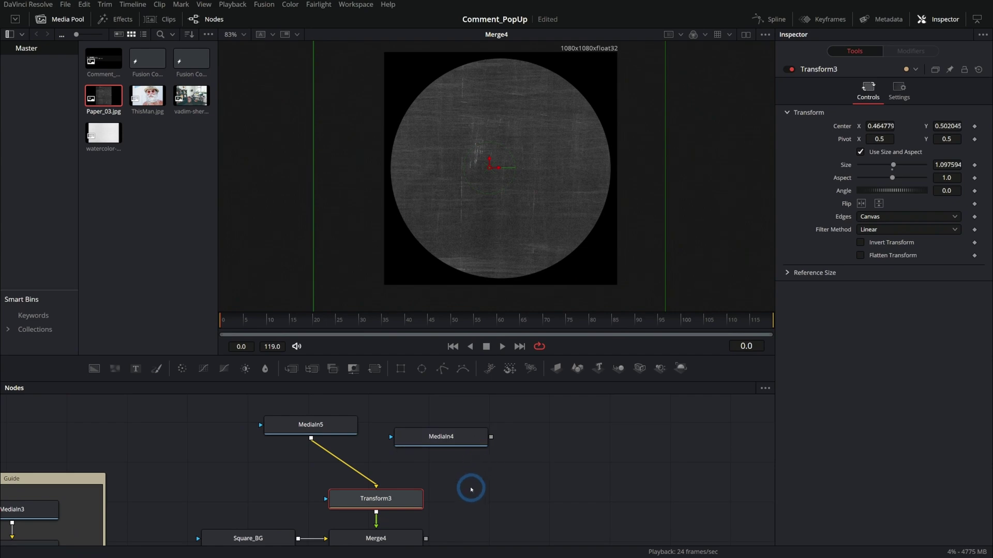
- Add an ellipse beside MediaIn5 and try repositioning the paper, then undo the move
click(277, 437)
drag(310, 483, 271, 437)
click(357, 437)
click(443, 512)
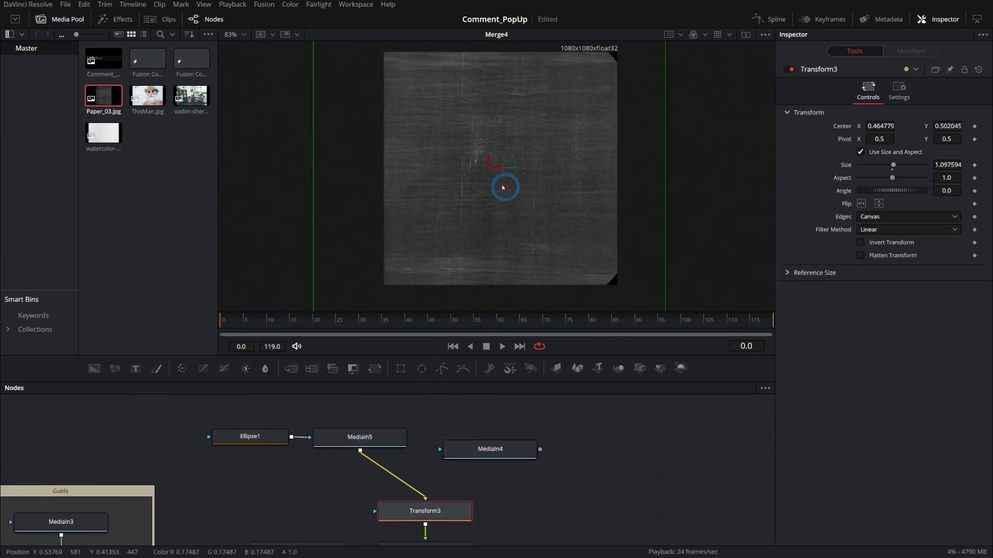
drag(490, 168, 443, 195)
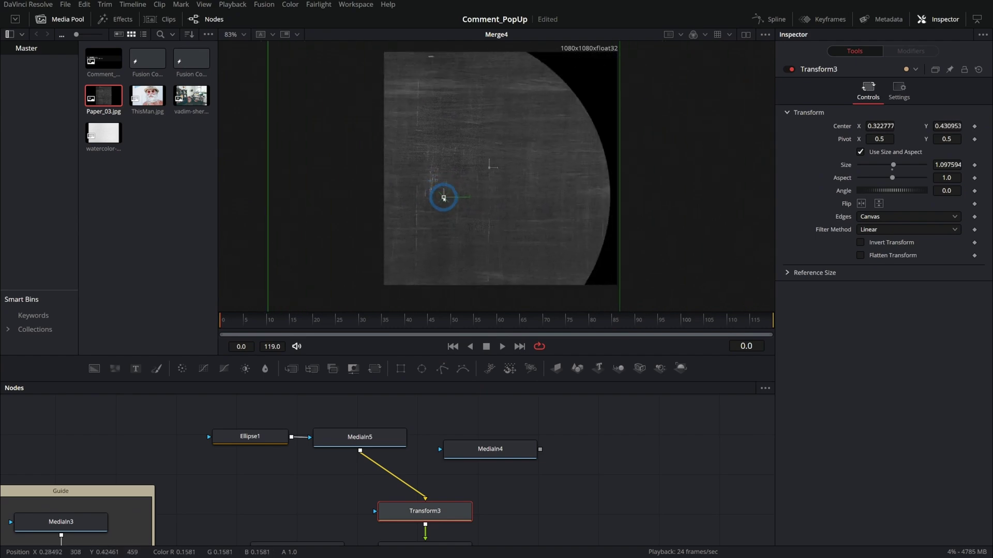
key(ctrl+z)
scroll(543, 475, down, 2)
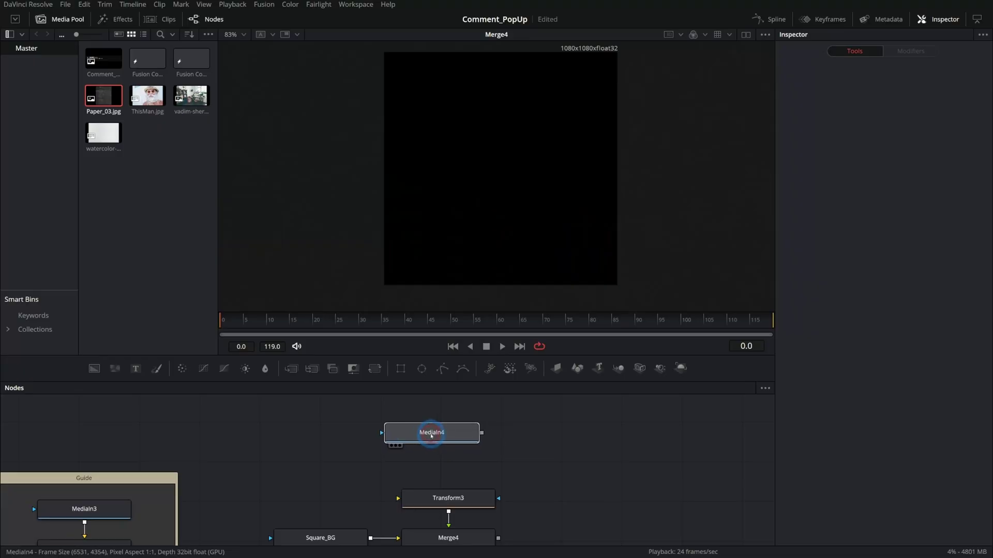
- Scale the portrait in Transform3 to 0.243 and bring up Square_BG's Color settings
click(473, 433)
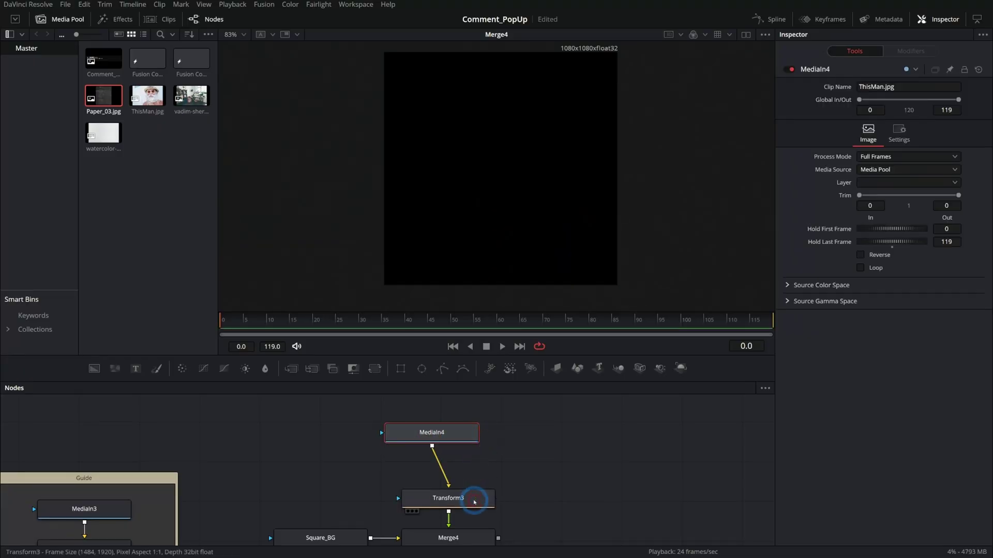
click(474, 501)
click(867, 165)
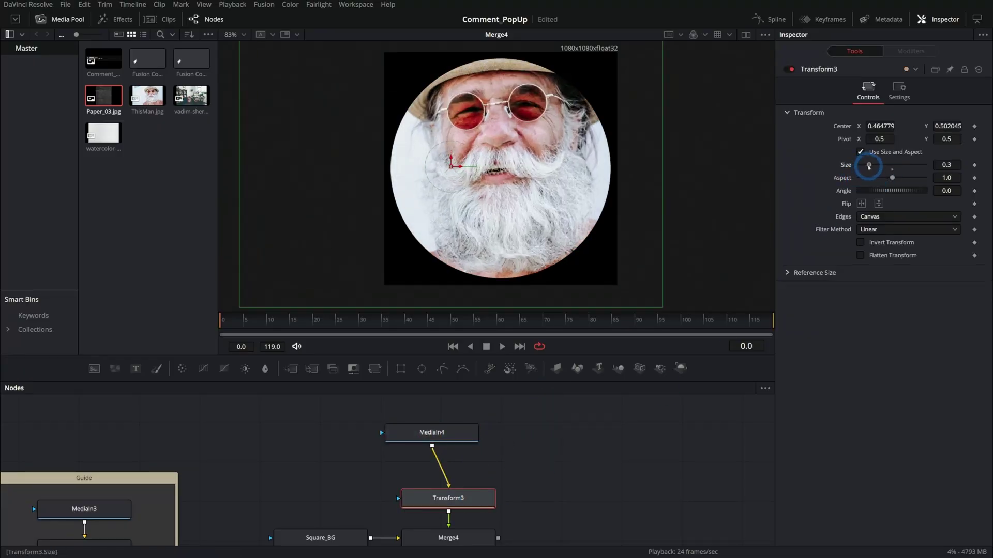
click(570, 439)
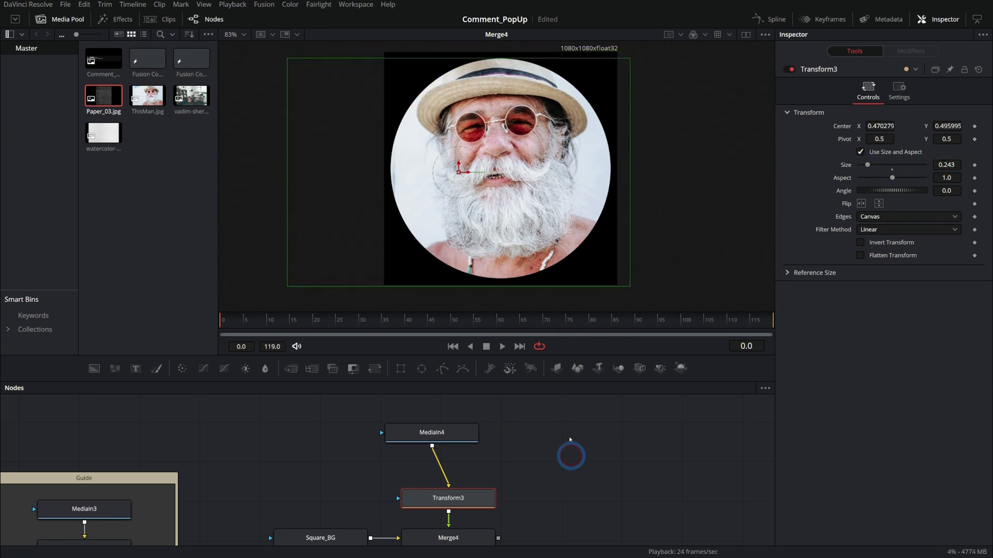
scroll(585, 473, down, 3)
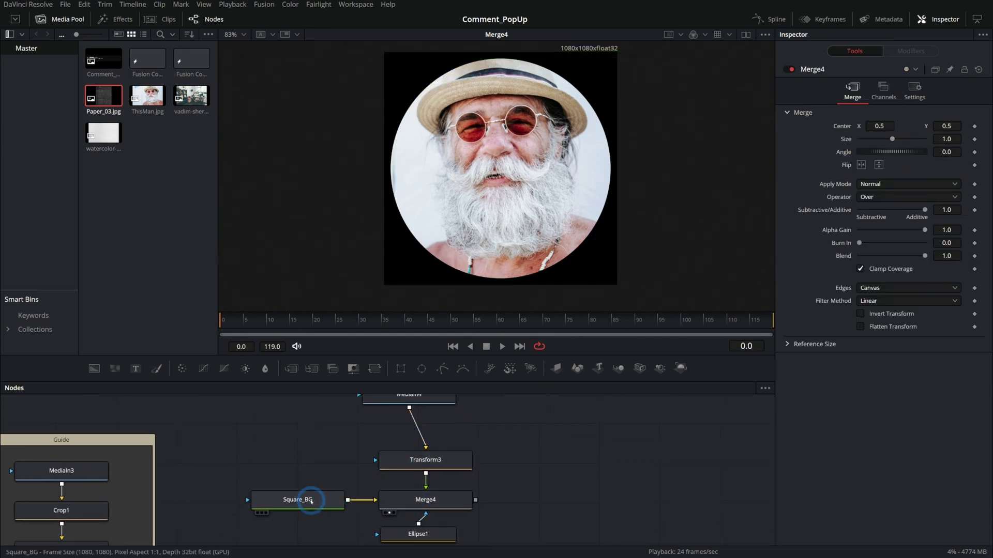
click(311, 500)
click(854, 119)
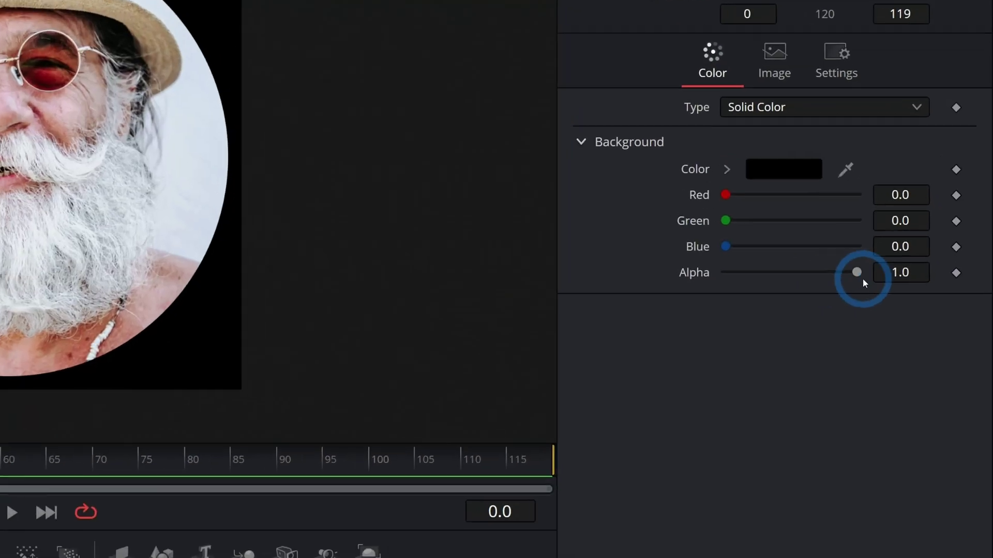
- Set Square_BG's alpha to 0 and select the five portrait nodes
drag(925, 226, 827, 230)
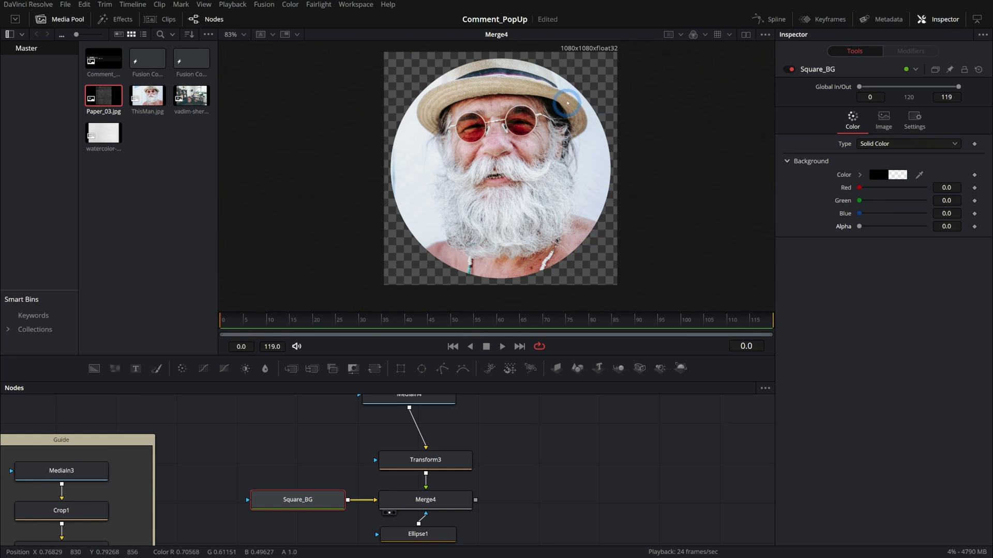
drag(504, 402, 507, 404)
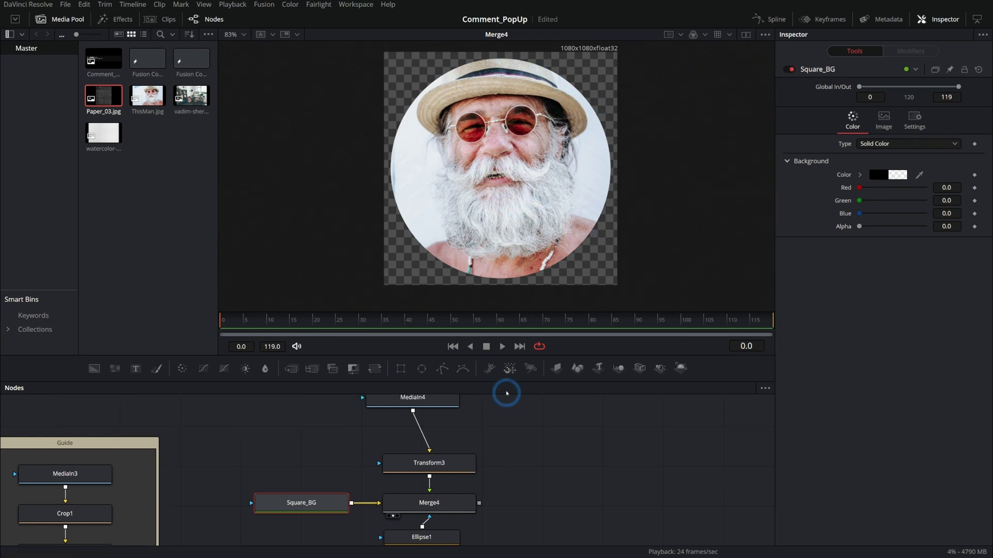
drag(528, 357, 523, 284)
scroll(526, 374, down, 2)
drag(519, 351, 333, 497)
scroll(483, 381, up, 2)
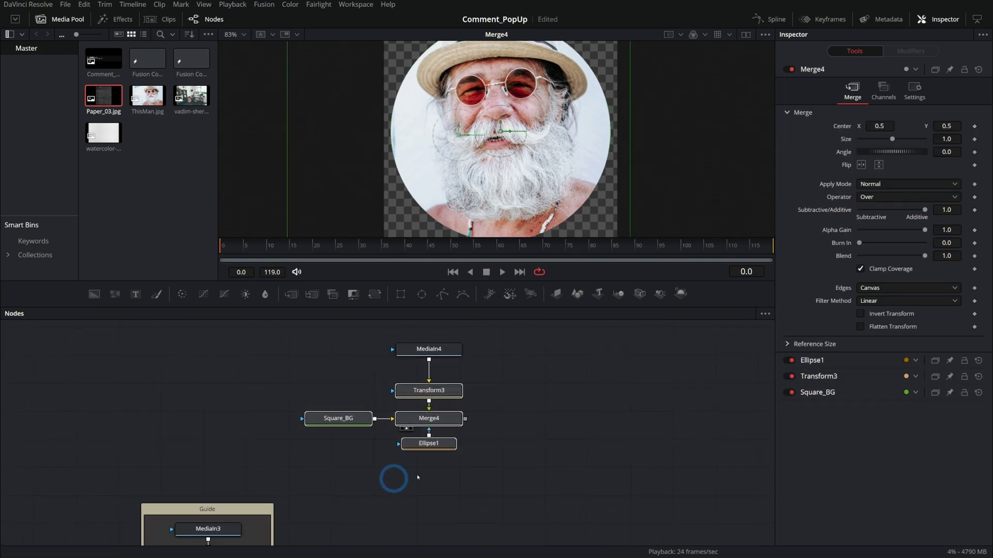
scroll(473, 424, up, 2)
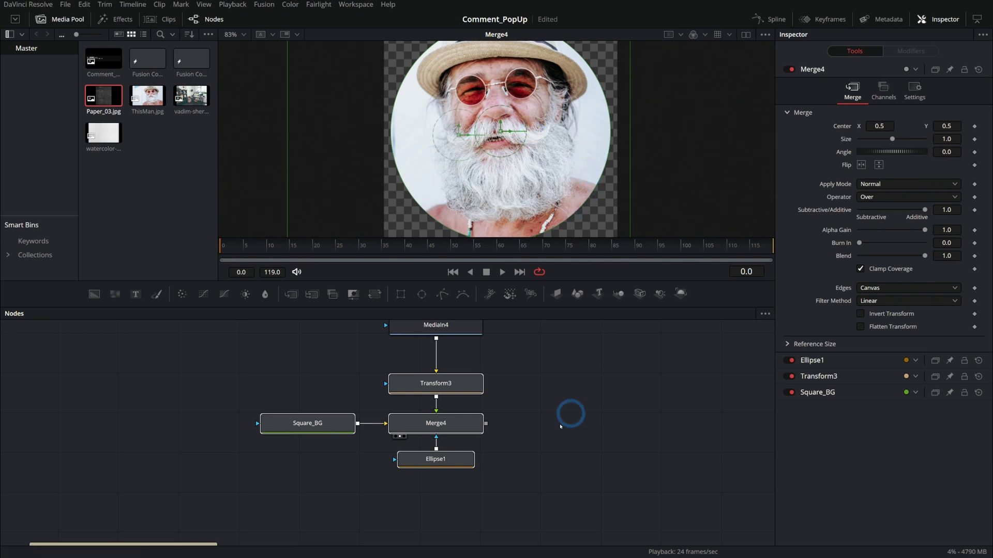
click(521, 404)
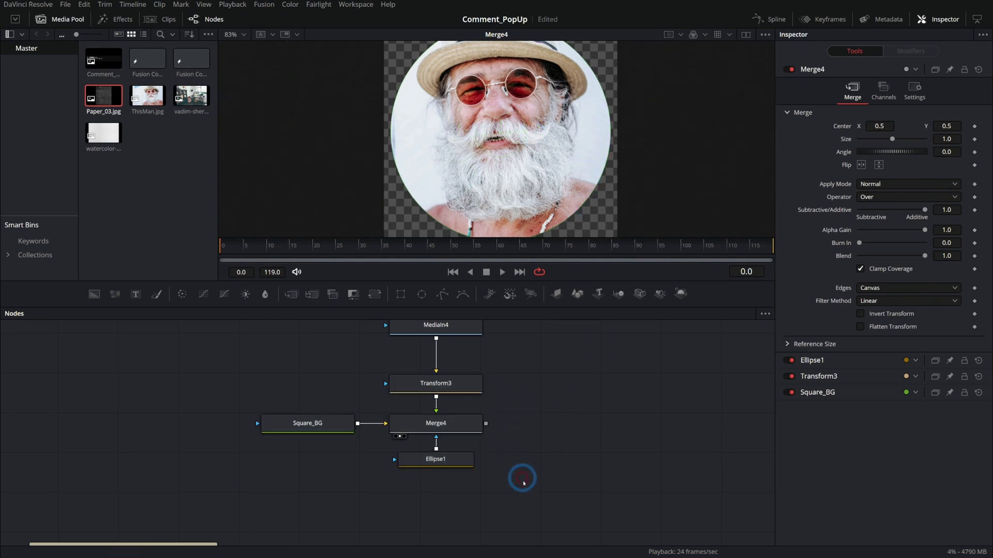
key(ctrl+a)
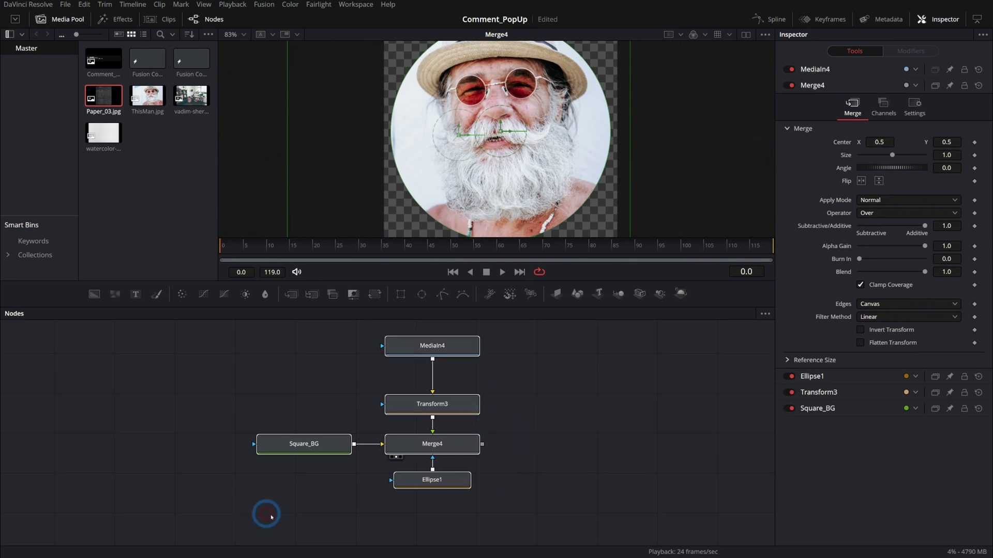
- Wrap the selected nodes in an underlay named Profile_Pic and colour it teal
key(shift+space)
text(und)
key(Return)
click(566, 366)
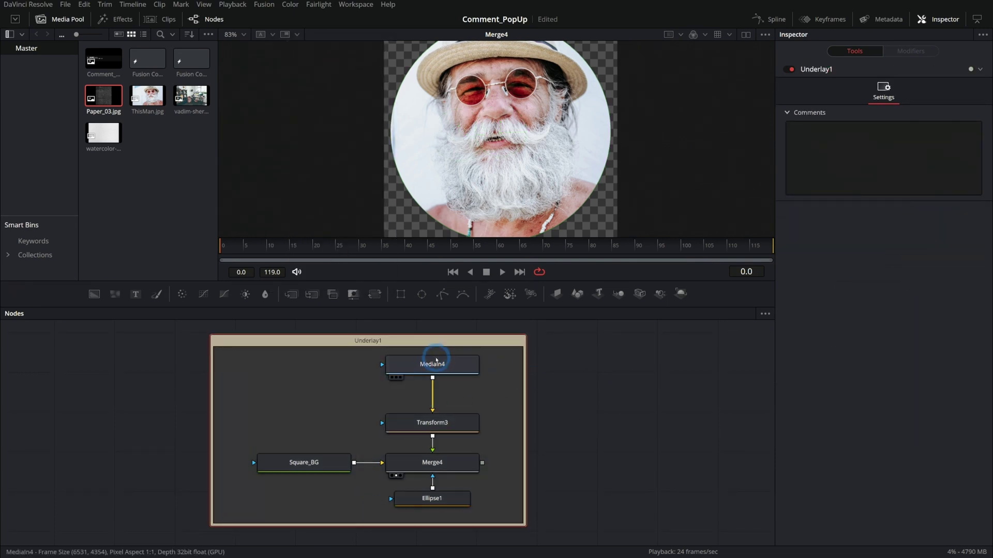
key(F2)
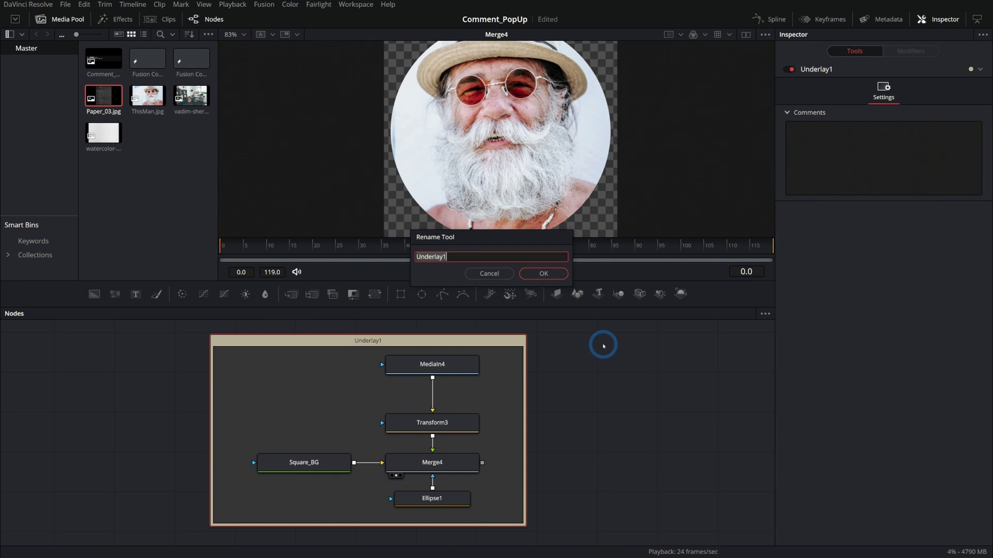
text(Profile_Pic)
key(Return)
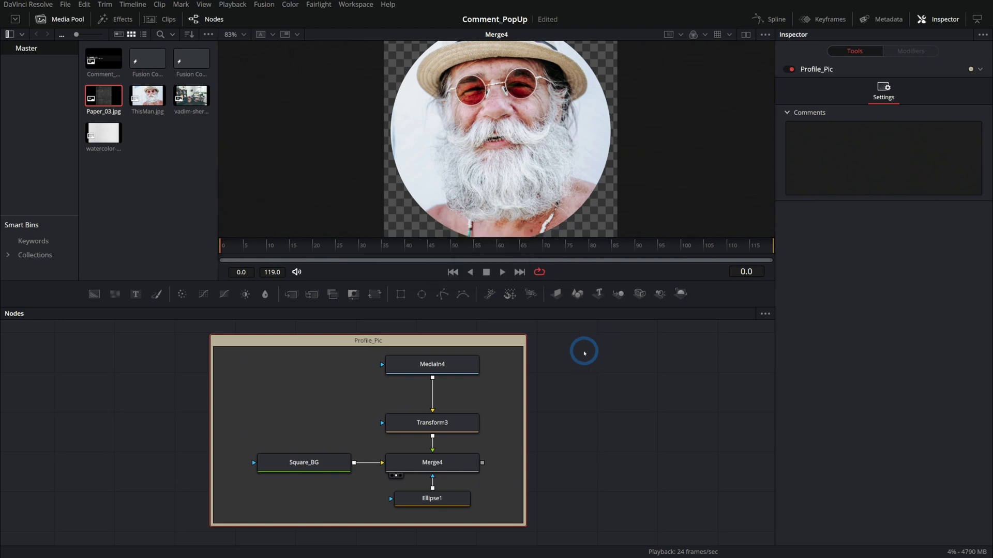
right_click(540, 349)
mouse_move(588, 479)
click(619, 457)
- Merge Merge4's profile picture into the main composite as Merge5 and view the output
scroll(567, 399, down, 3)
drag(568, 399, 415, 410)
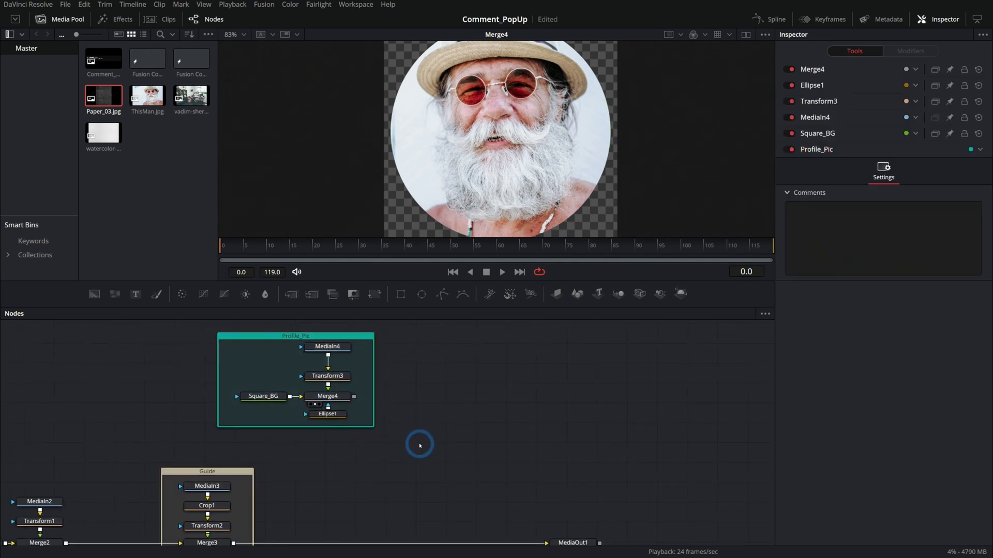
drag(349, 389, 228, 538)
click(566, 521)
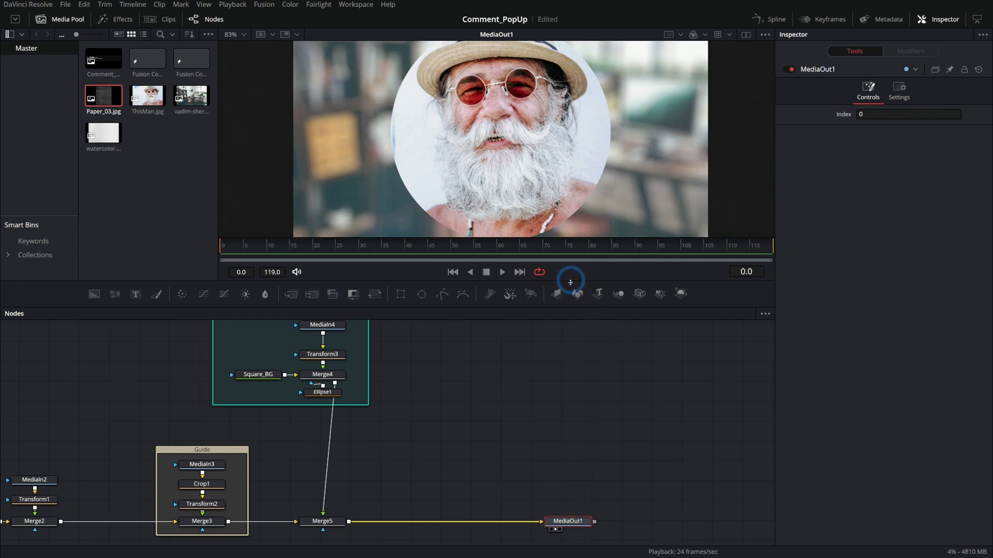
- Insert Transform4, scale the portrait to about 0.09, and place it beside the username
drag(374, 337, 319, 453)
drag(892, 165, 866, 166)
click(461, 157)
drag(510, 154, 440, 147)
scroll(440, 148, up, 5)
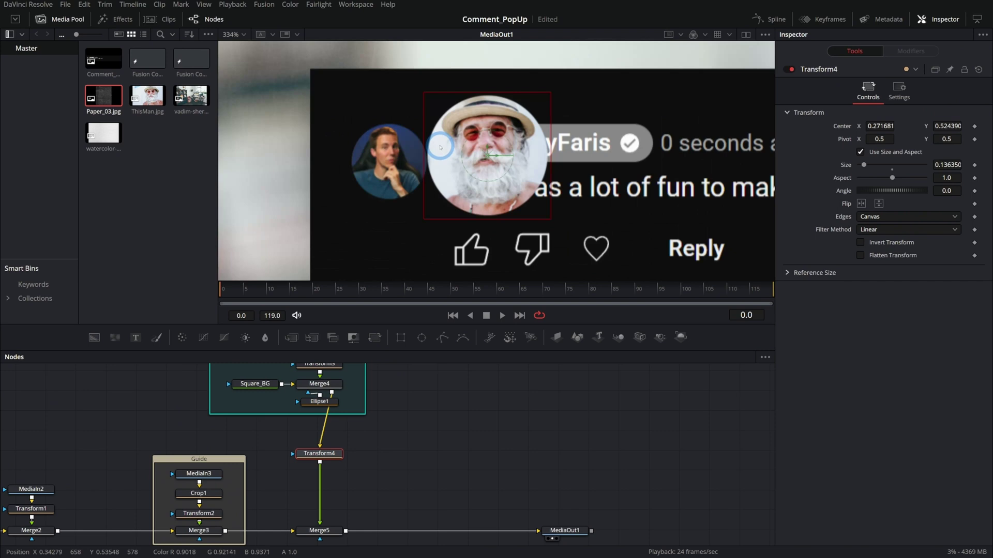
drag(550, 94, 529, 115)
drag(531, 175, 430, 214)
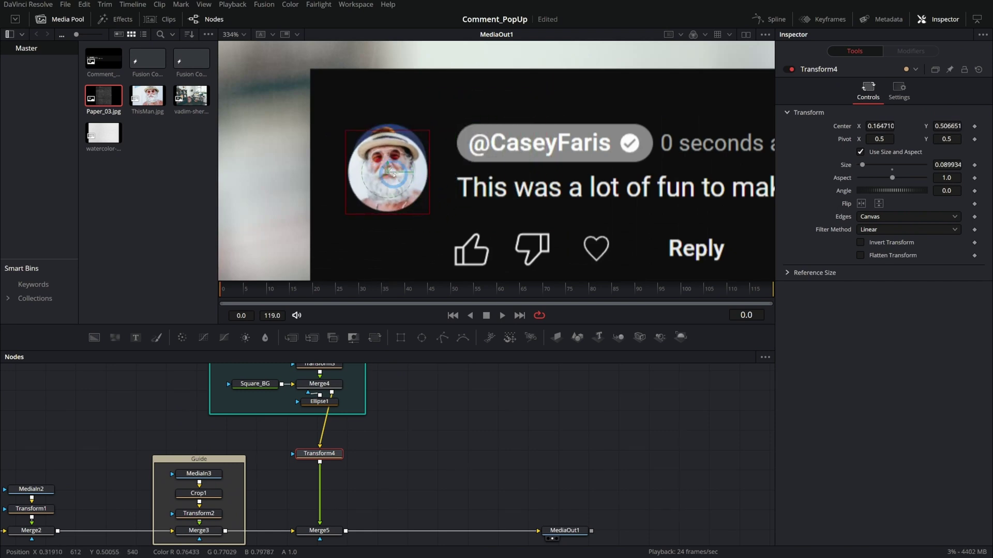
drag(387, 171, 388, 161)
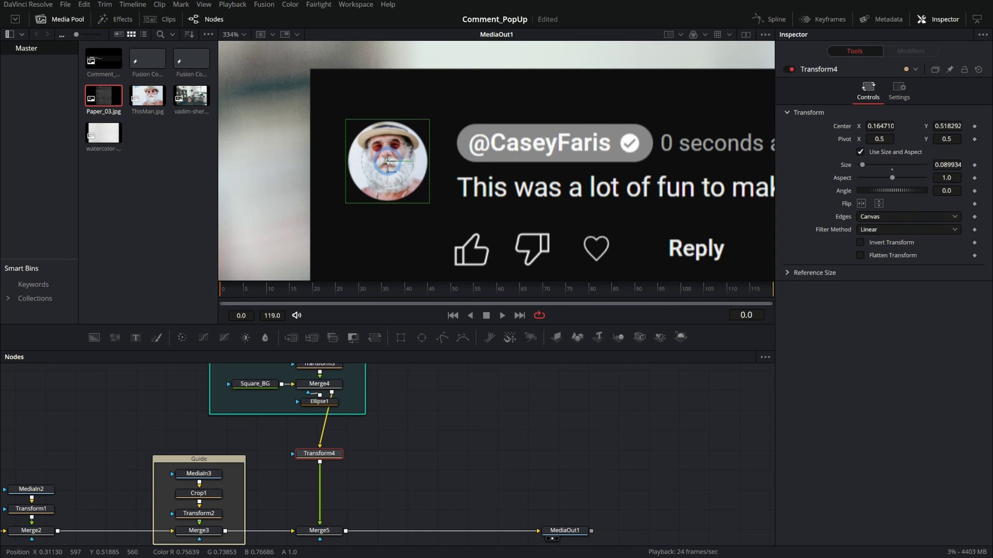
click(564, 530)
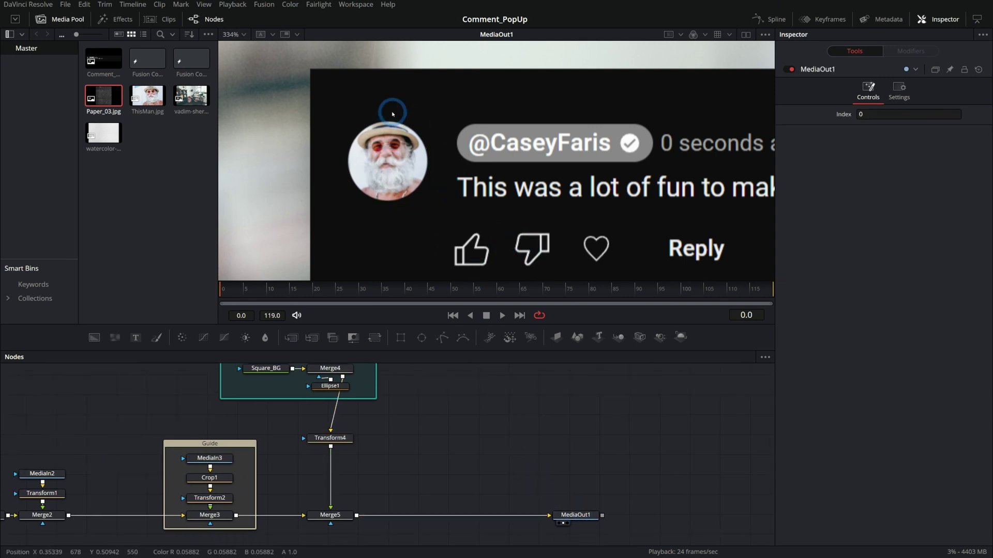
- Bypass and re-enable Merge5 to compare the card with and without the avatar
click(331, 515)
click(791, 69)
click(792, 69)
drag(533, 154, 459, 133)
click(443, 443)
- Lower Merge3's Blend to about 0.18 so the guide card fades, then add a Text node
click(224, 518)
click(842, 244)
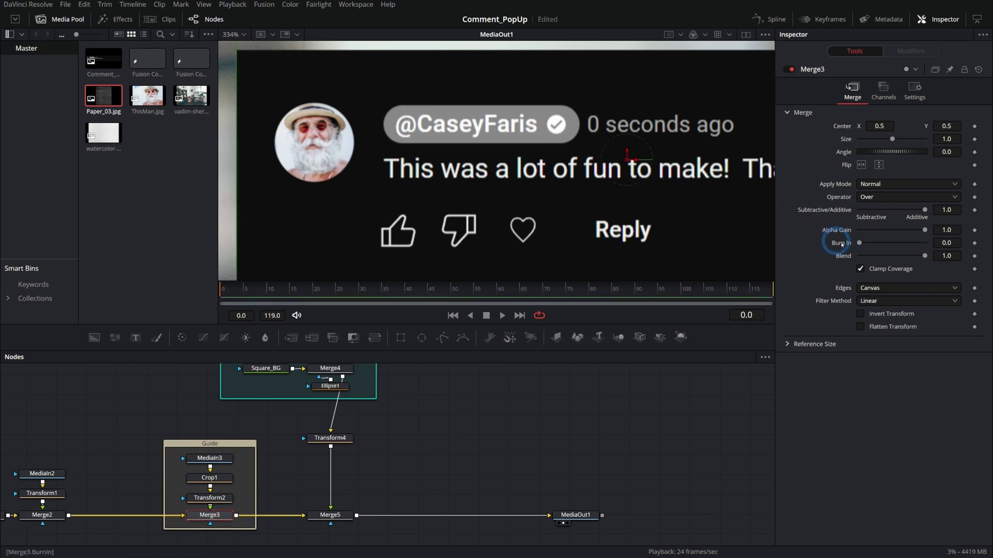
drag(916, 256, 875, 252)
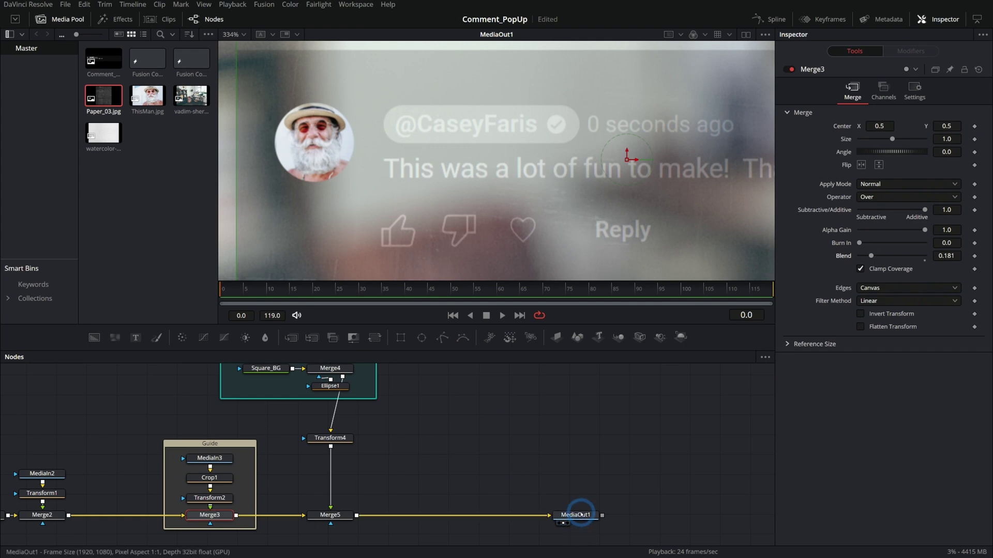
click(575, 515)
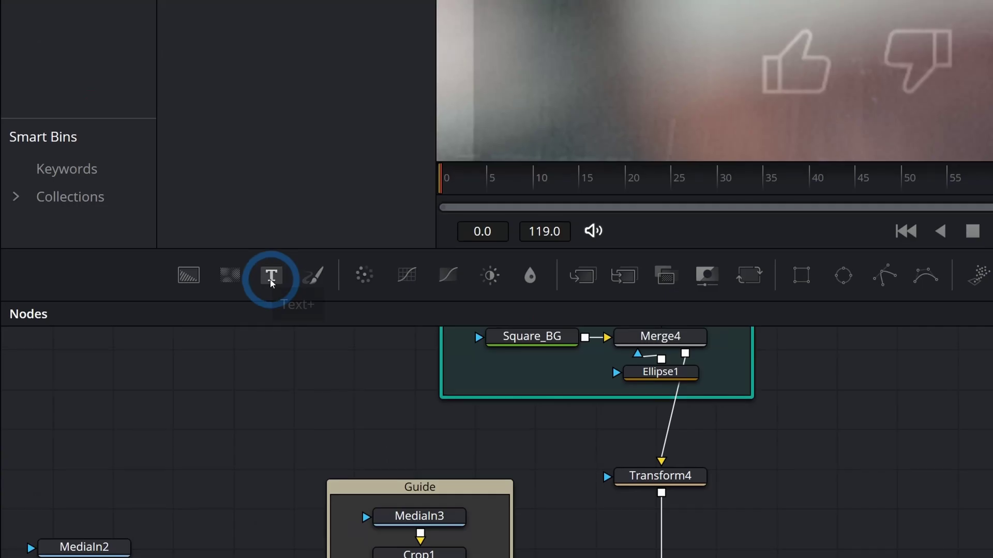
drag(271, 282, 288, 476)
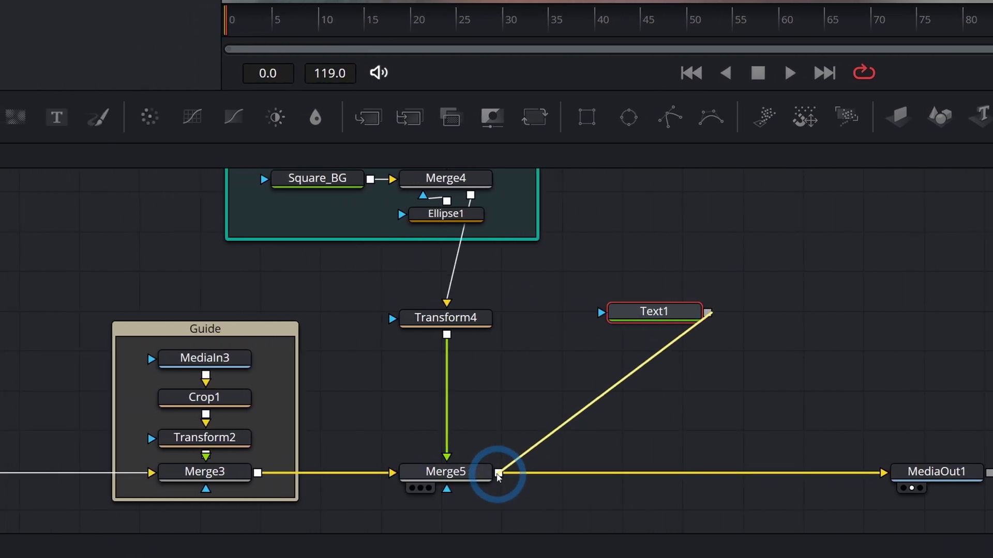
- Merge the text node over the avatar branch via Merge6 and line up the nodes
drag(498, 476, 466, 395)
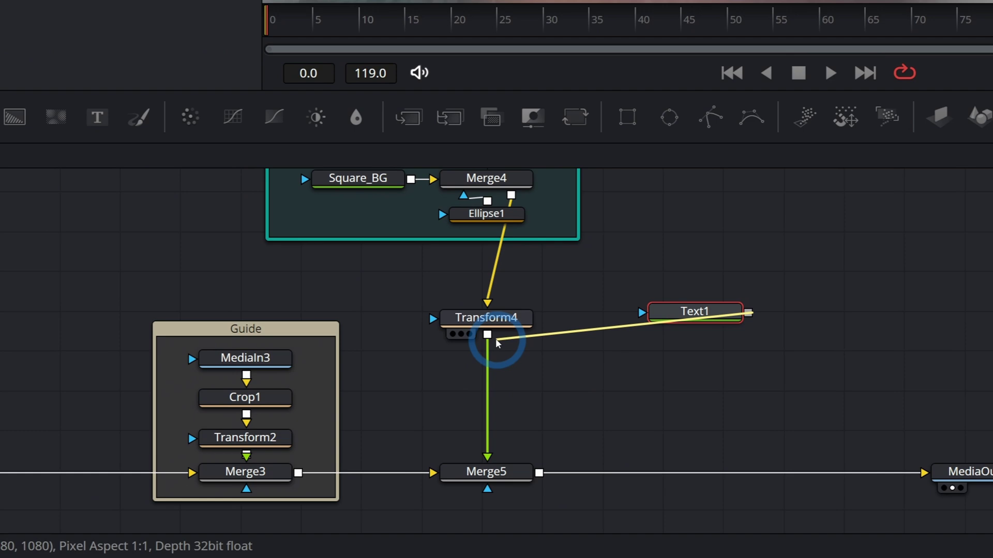
drag(496, 341, 496, 335)
drag(398, 306, 403, 229)
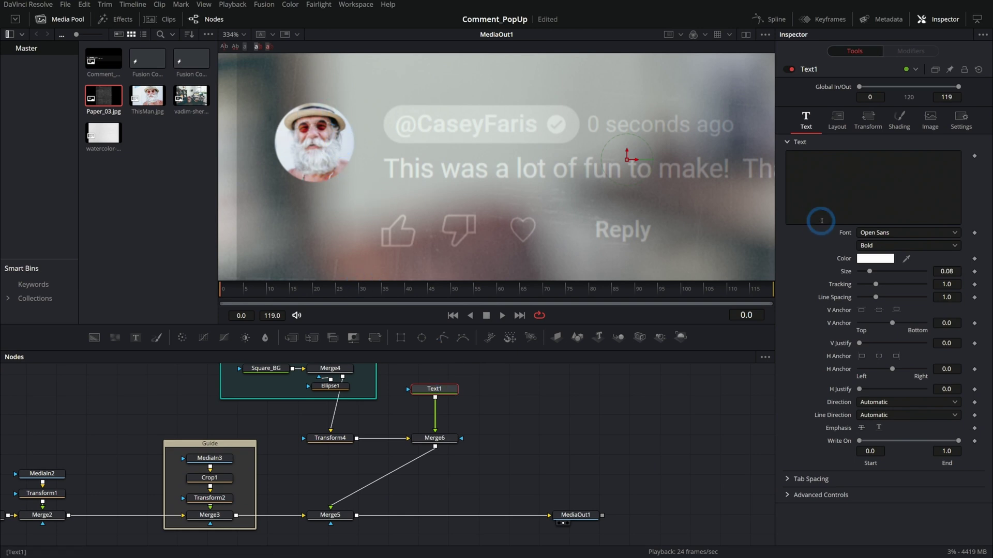
drag(339, 515, 443, 517)
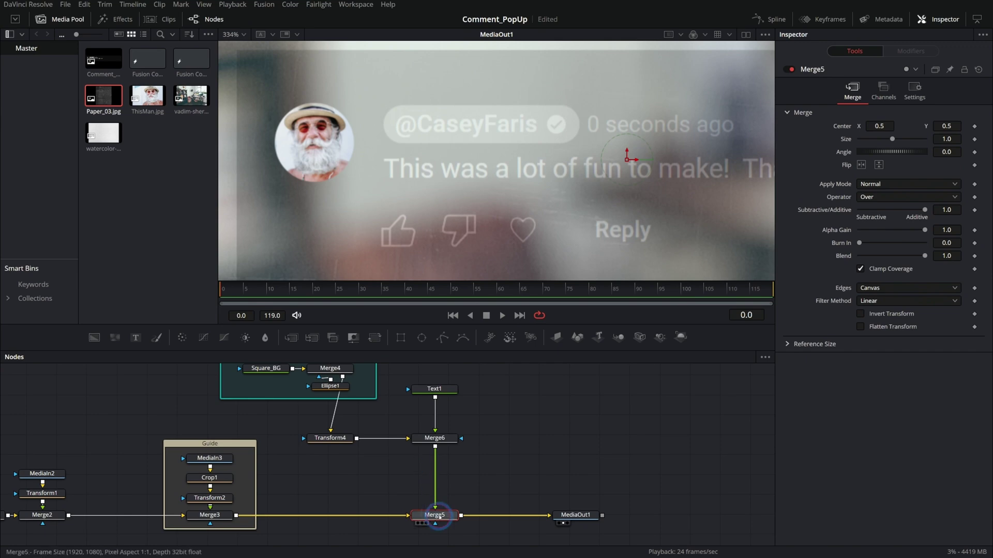
- Enter "This was a lot of fun to make!" as Text1's text
click(444, 515)
click(435, 410)
click(844, 189)
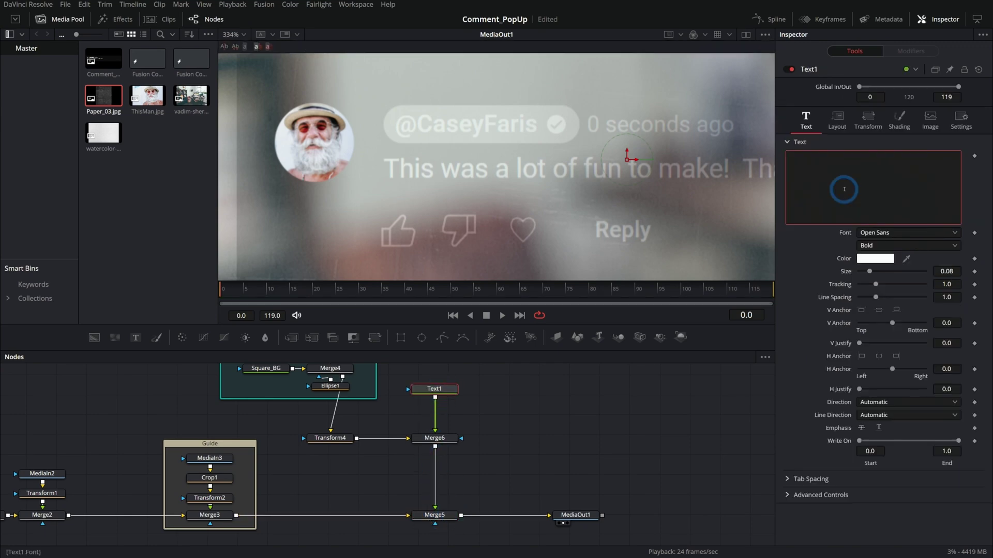
text(This was a)
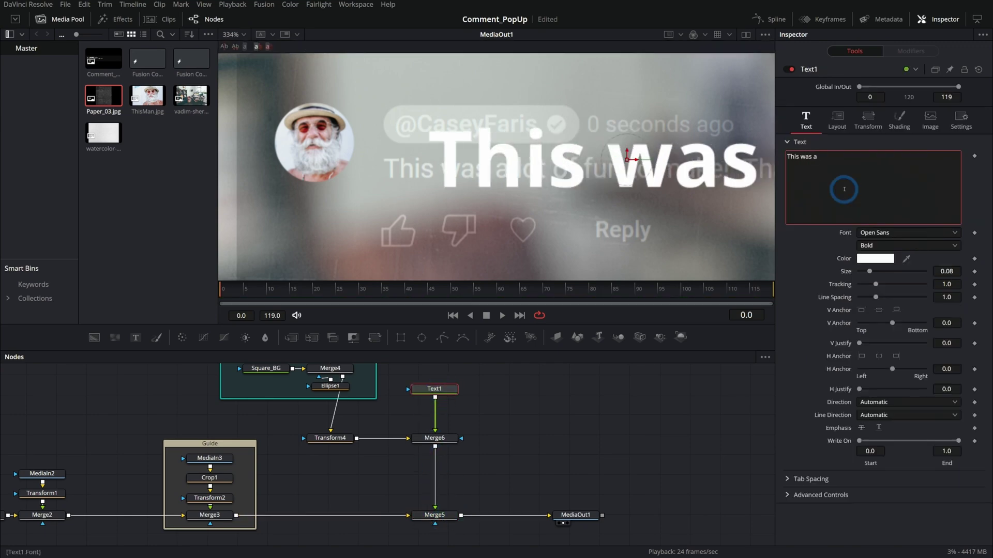
text( lot of fun to ma)
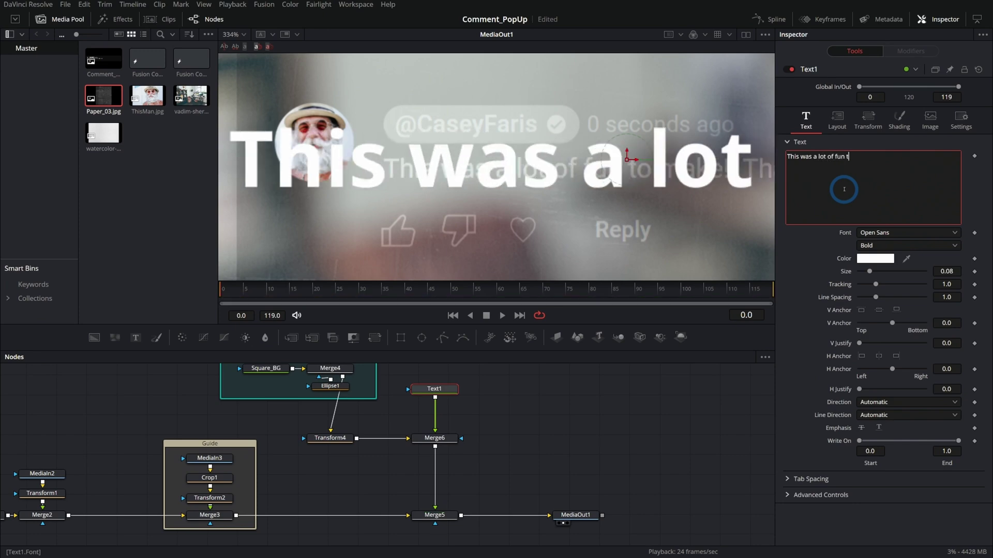
text(ke!)
- Give the text a left anchor, Arial Regular font and size 0.0224
click(861, 356)
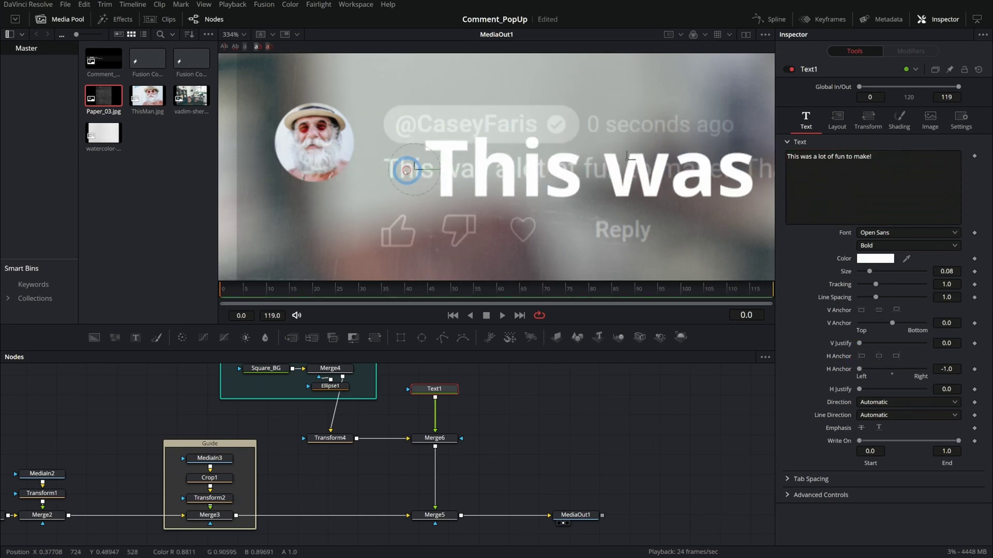
drag(870, 271, 895, 228)
click(895, 232)
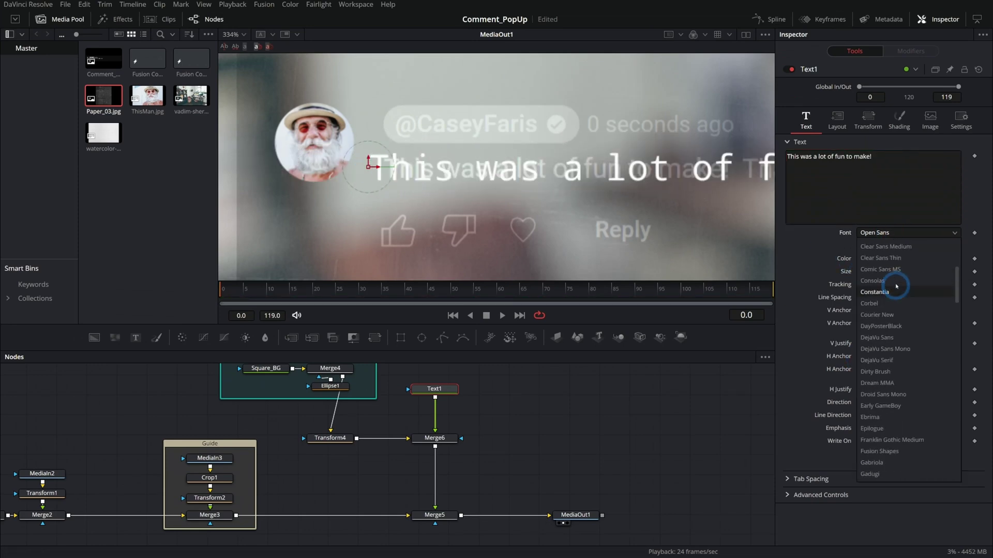
click(897, 269)
click(905, 245)
click(886, 259)
drag(929, 277, 915, 277)
scroll(327, 150, up, 2)
- Move the text onto the guide's comment line
drag(332, 151, 390, 154)
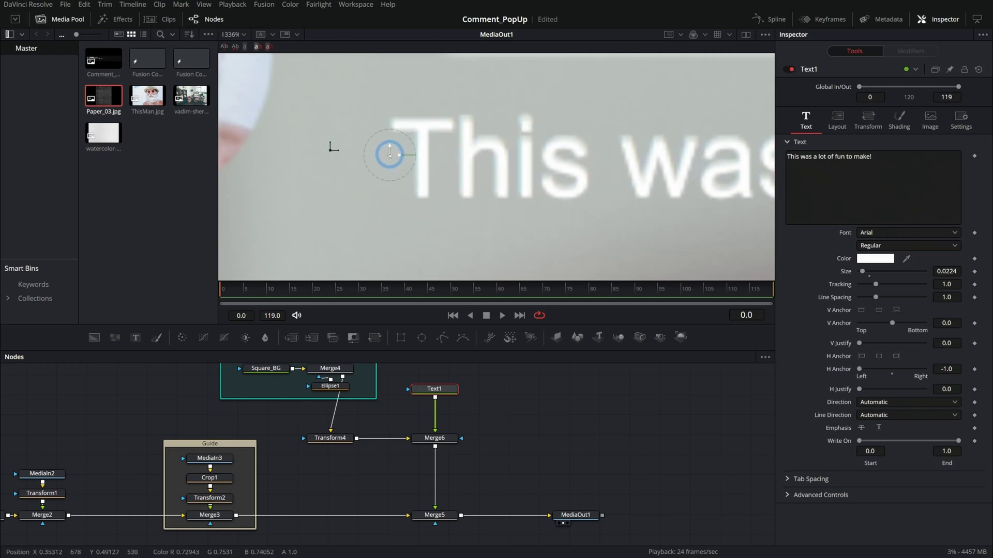
drag(714, 171, 448, 162)
scroll(588, 168, down, 3)
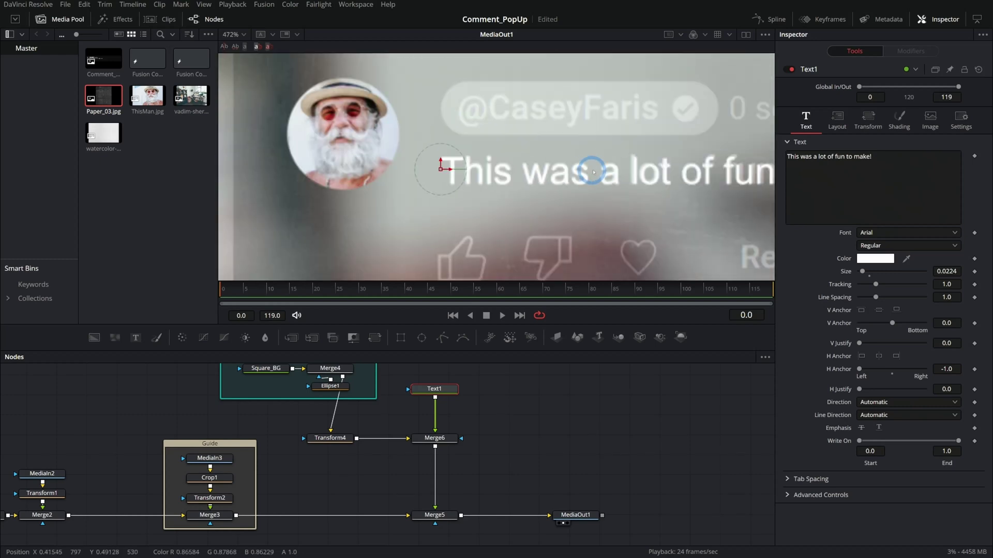
scroll(624, 178, down, 2)
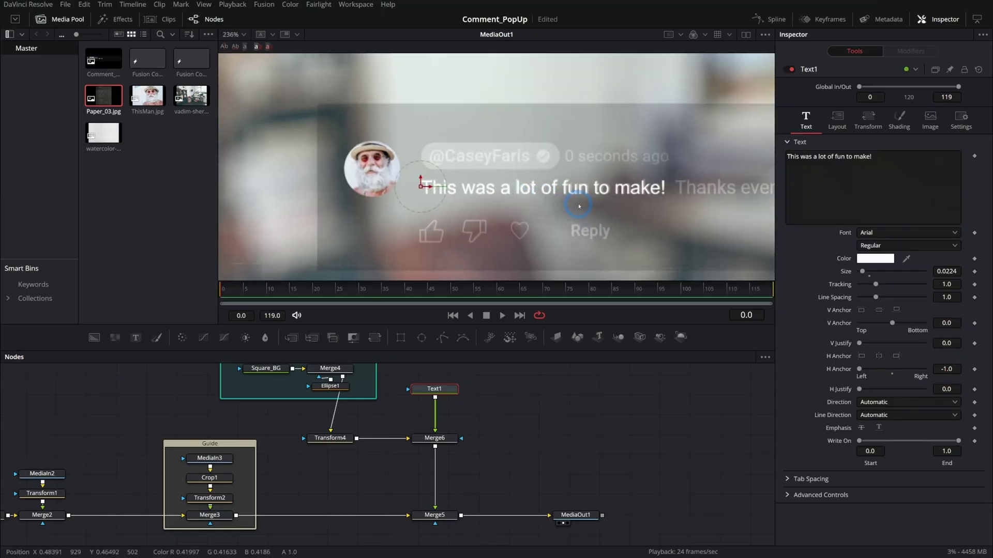
scroll(413, 164, up, 2)
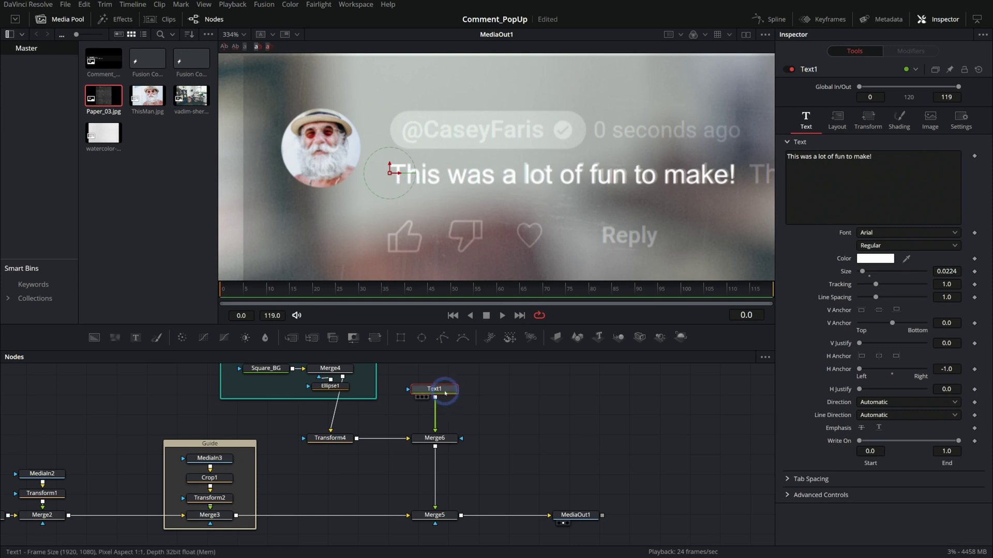
- Rename Text1 to Comment_Text and merge a duplicate after Merge6, raised to the username line
key(F2)
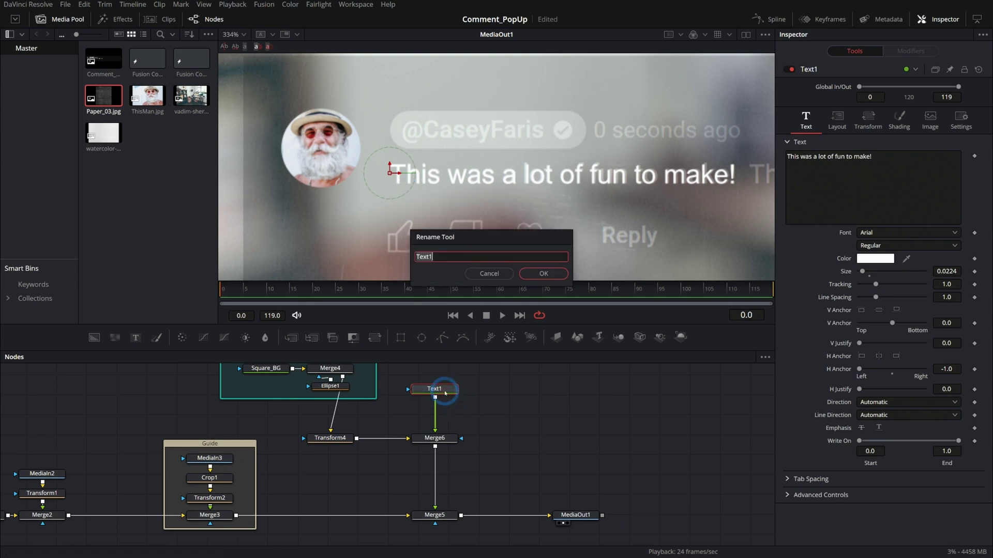
text(Comment_Text)
key(Return)
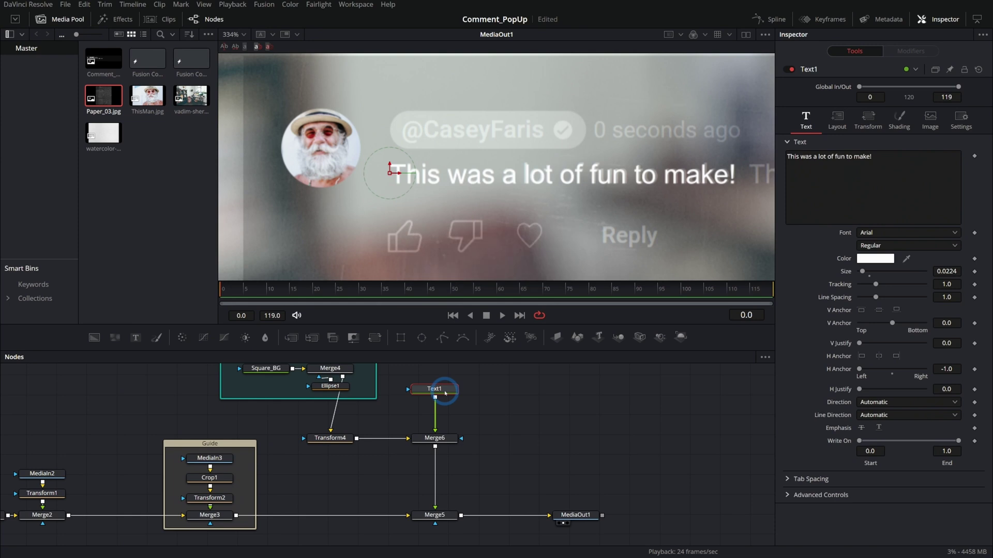
key(ctrl+c)
key(ctrl+v)
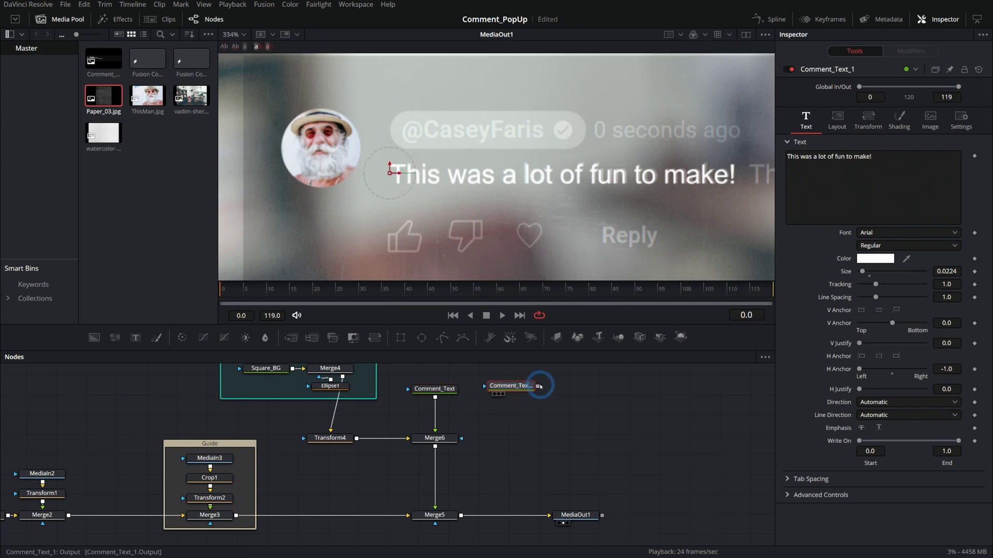
drag(538, 387, 435, 440)
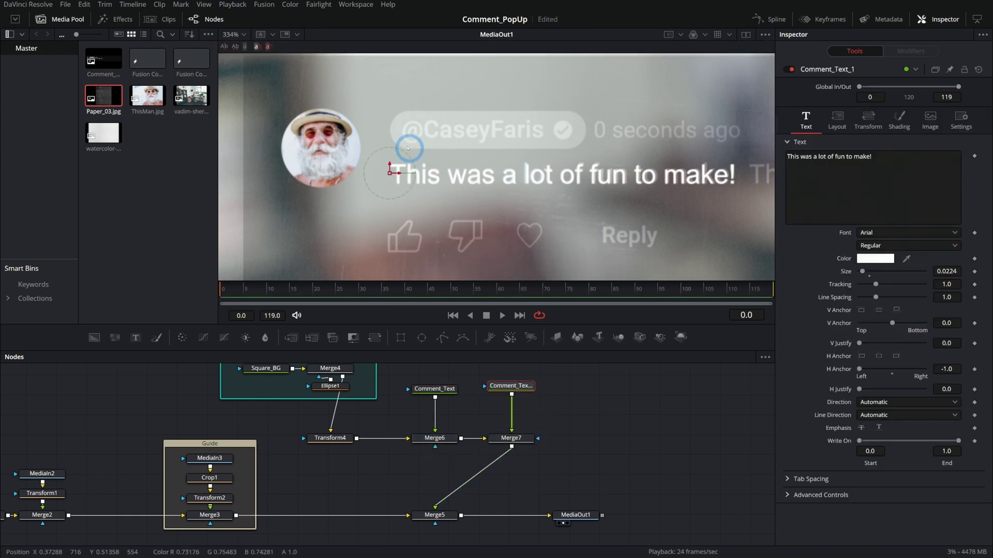
drag(389, 169, 389, 129)
- Change the duplicate to the commenter's handle in Arial Bold at size 0.0197
click(810, 156)
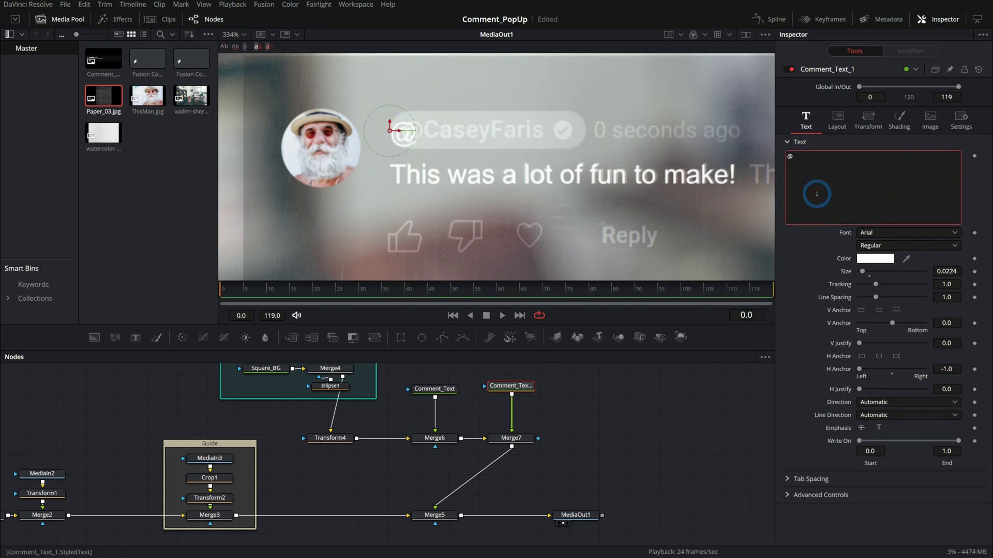
click(879, 246)
click(881, 271)
click(947, 271)
text(0.0216)
key(Return)
drag(947, 271, 946, 271)
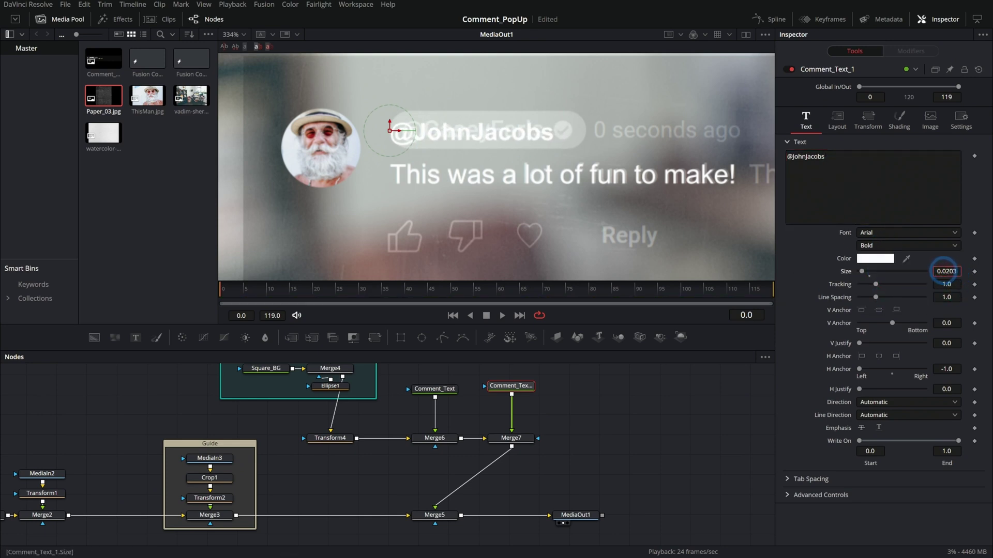
scroll(383, 94, up, 5)
drag(863, 271, 861, 271)
scroll(532, 186, down, 5)
scroll(295, 95, down, 2)
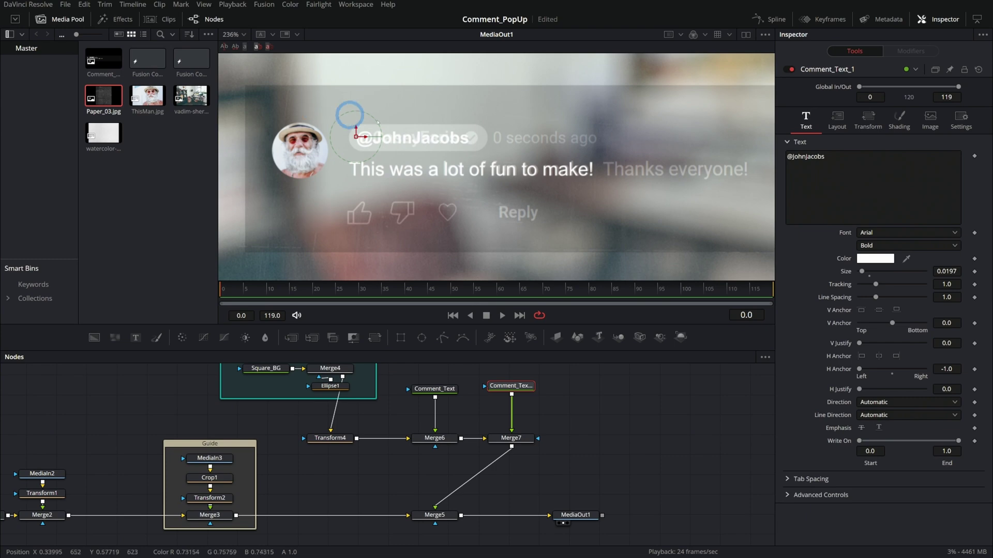
- Add a new Background node to the graph
click(240, 447)
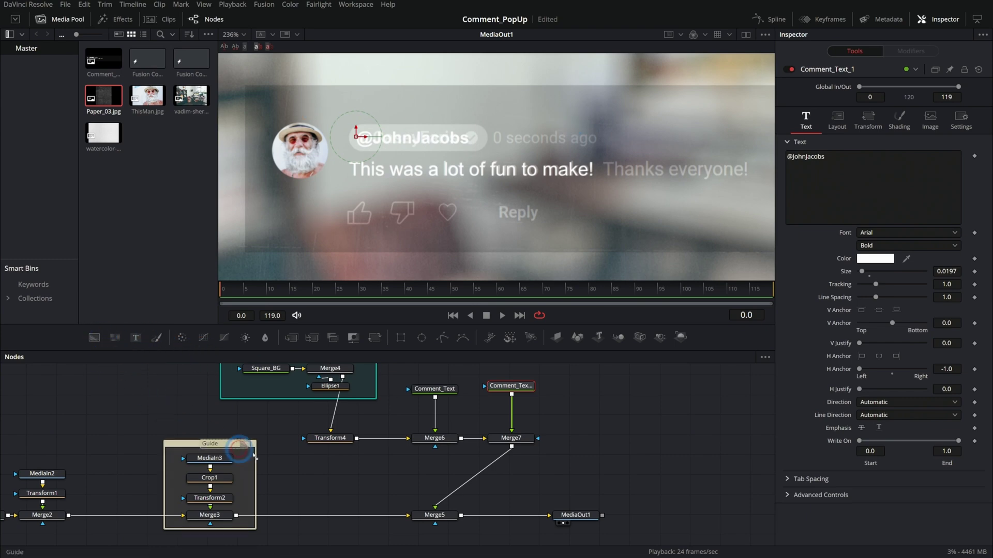
key(ctrl+v)
scroll(505, 434, down, 3)
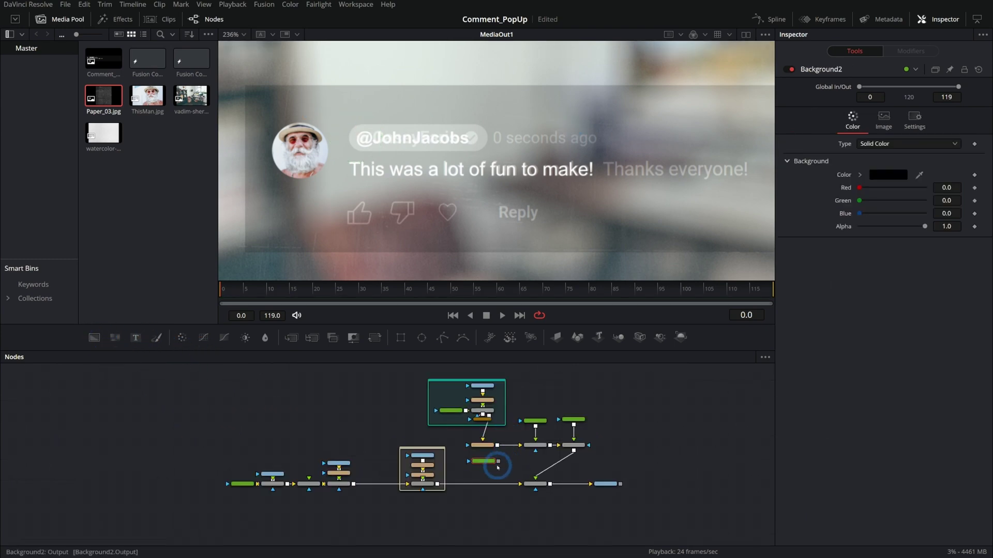
- Merge the avatar over Background2 as Merge8 and wire it into Merge6
drag(499, 466, 457, 437)
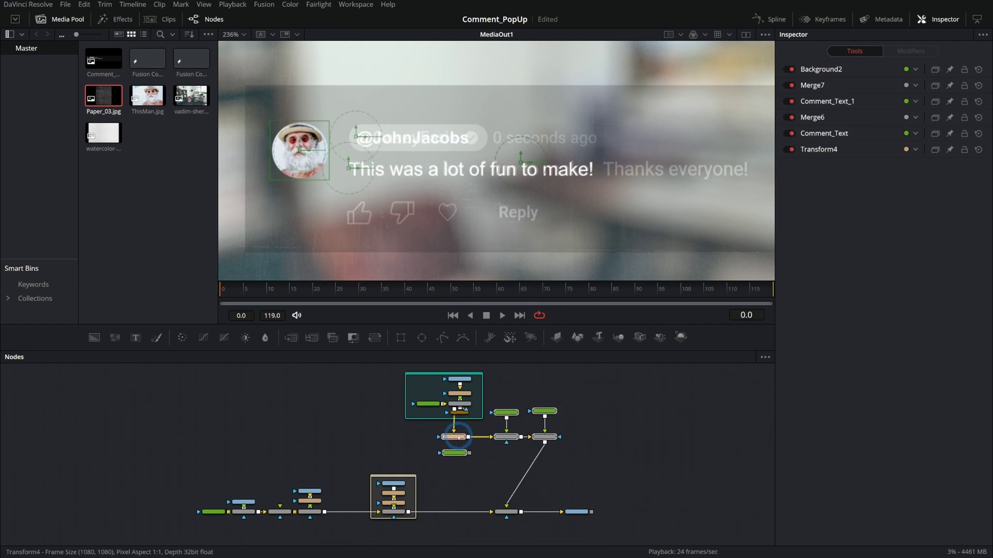
scroll(457, 437, up, 3)
drag(443, 477, 317, 445)
drag(605, 437, 376, 447)
drag(549, 445, 625, 439)
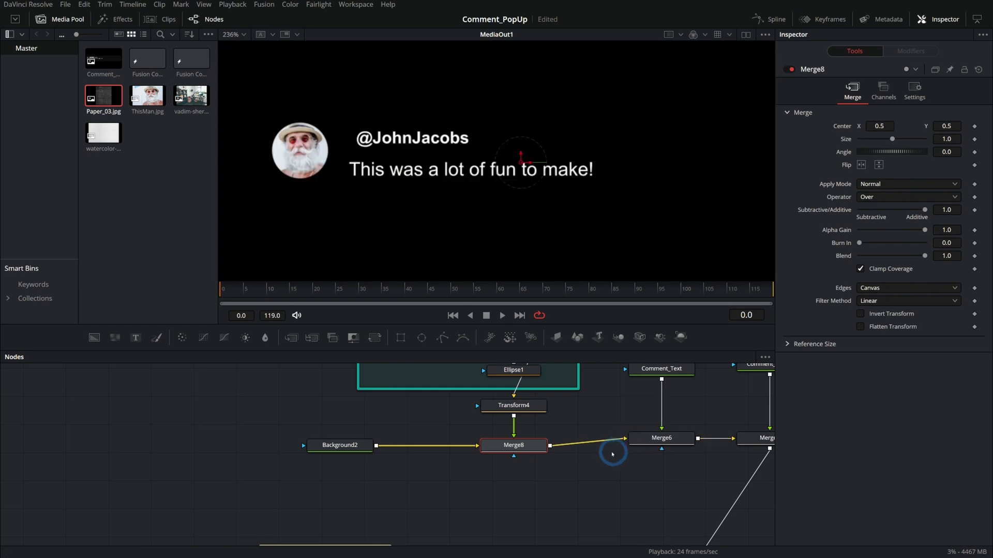
scroll(538, 210, down, 5)
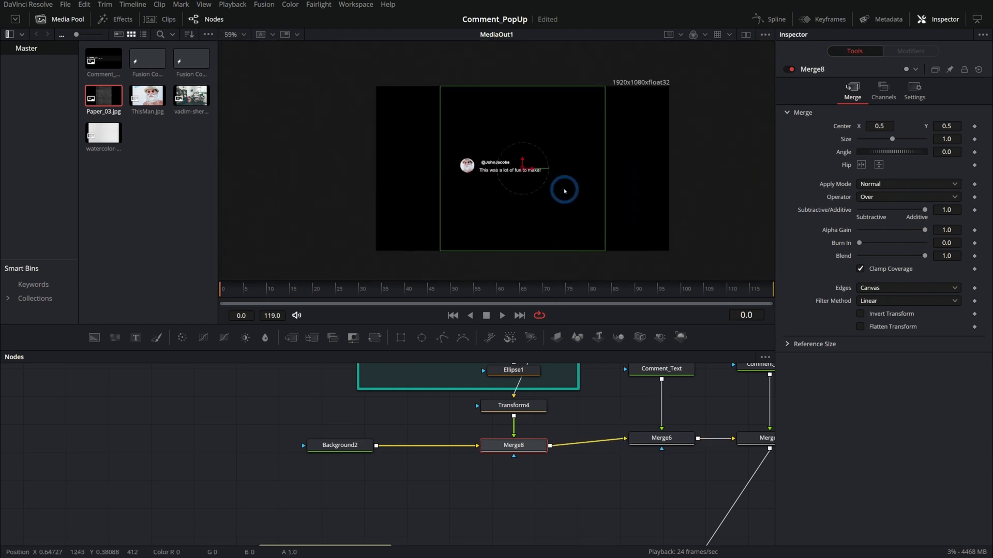
- Mask Background2 with Rectangle1 and size and position it as a card around the comment
click(340, 445)
drag(402, 339, 367, 450)
drag(623, 102, 615, 134)
scroll(455, 149, up, 5)
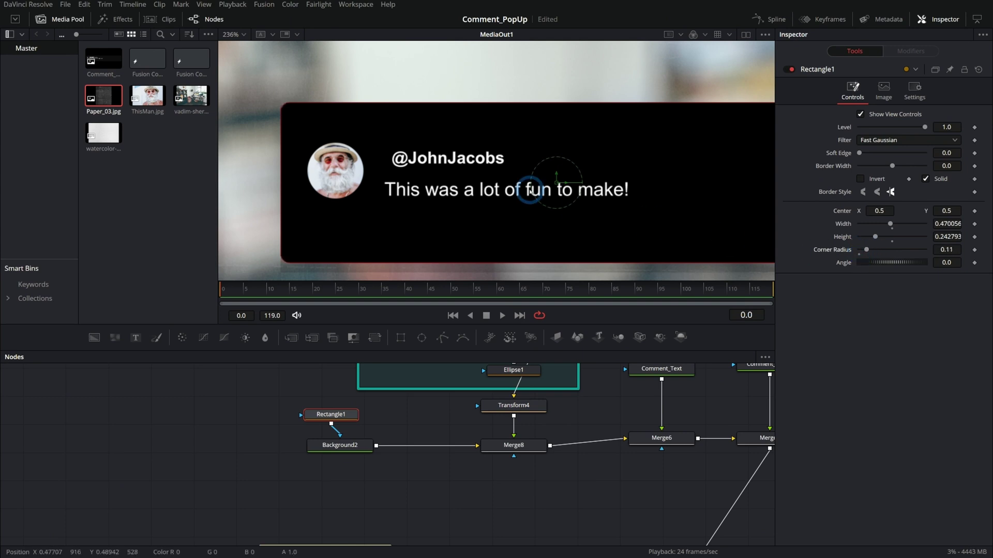
drag(569, 182, 523, 174)
scroll(598, 250, down, 2)
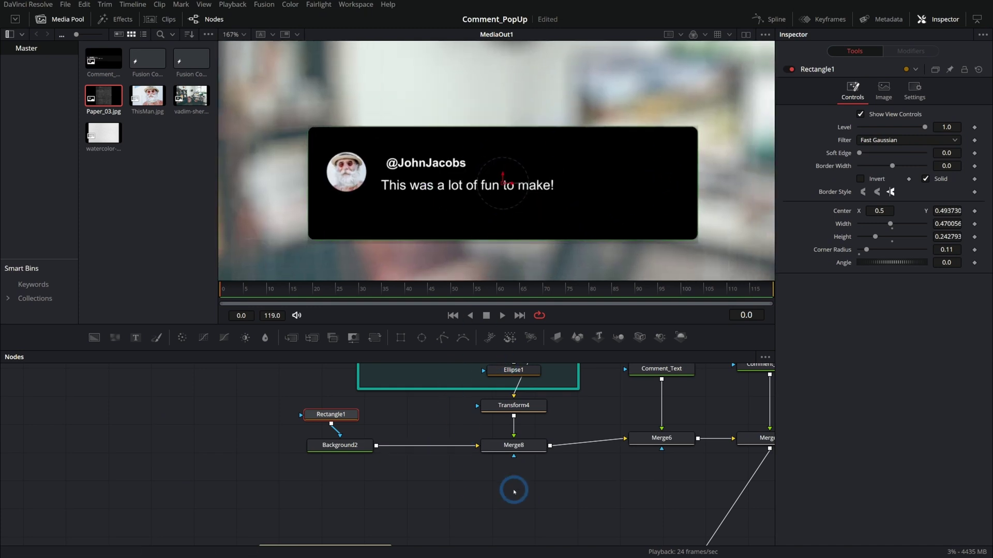
scroll(497, 489, down, 4)
scroll(440, 492, down, 3)
drag(321, 476, 590, 199)
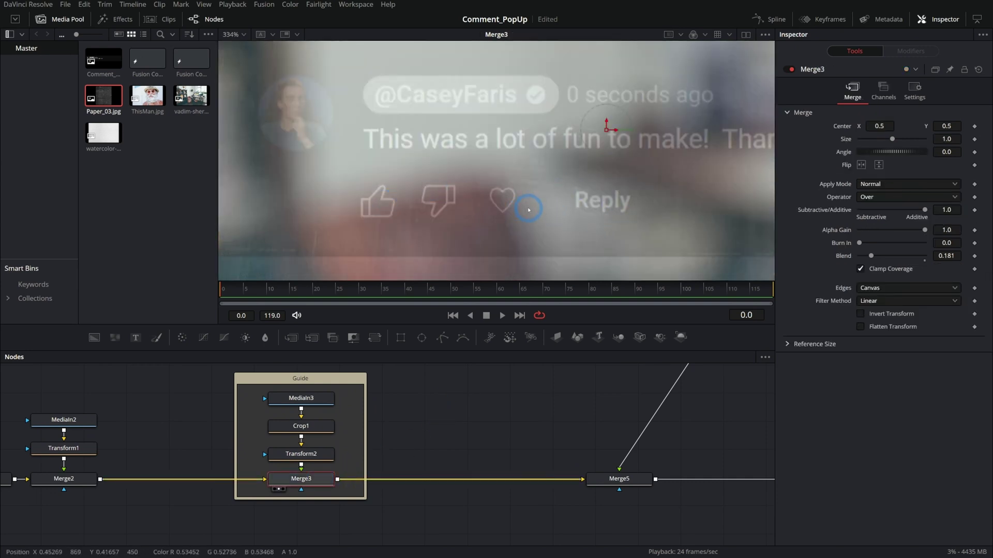
- Paste a copy of the comment screenshot after Merge7 and mask it down to the reaction/Reply row
scroll(399, 443, down, 2)
click(281, 443)
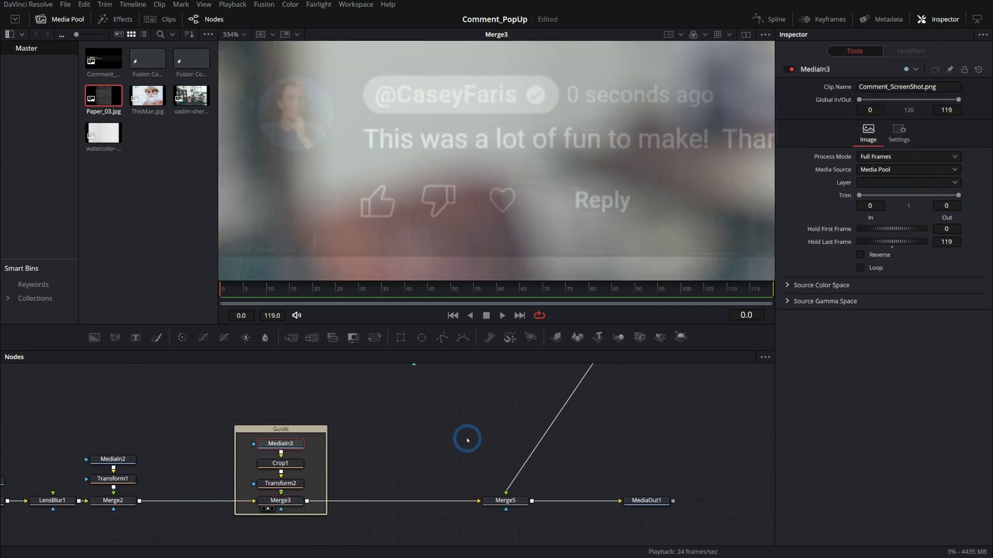
scroll(517, 439, up, 3)
key(ctrl+v)
drag(590, 455, 497, 462)
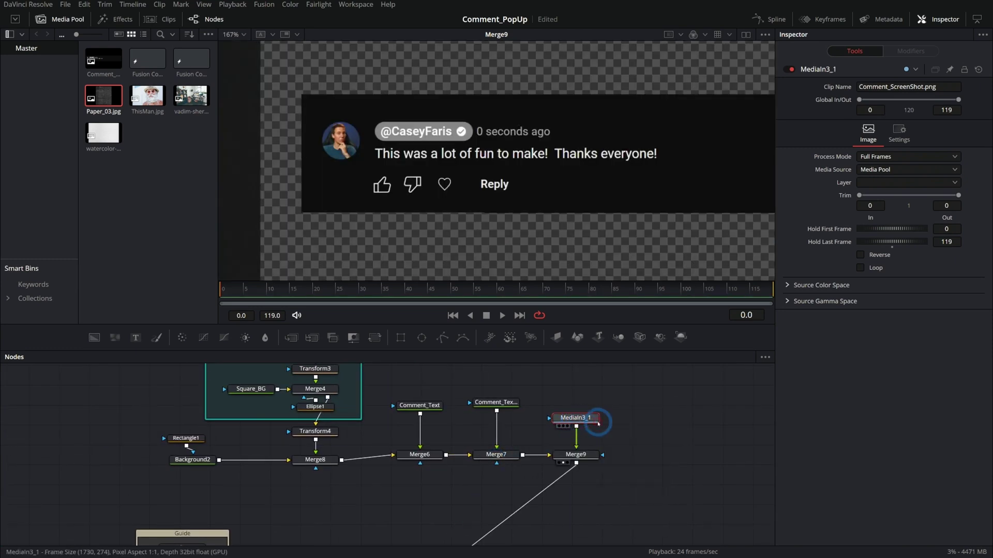
key(1)
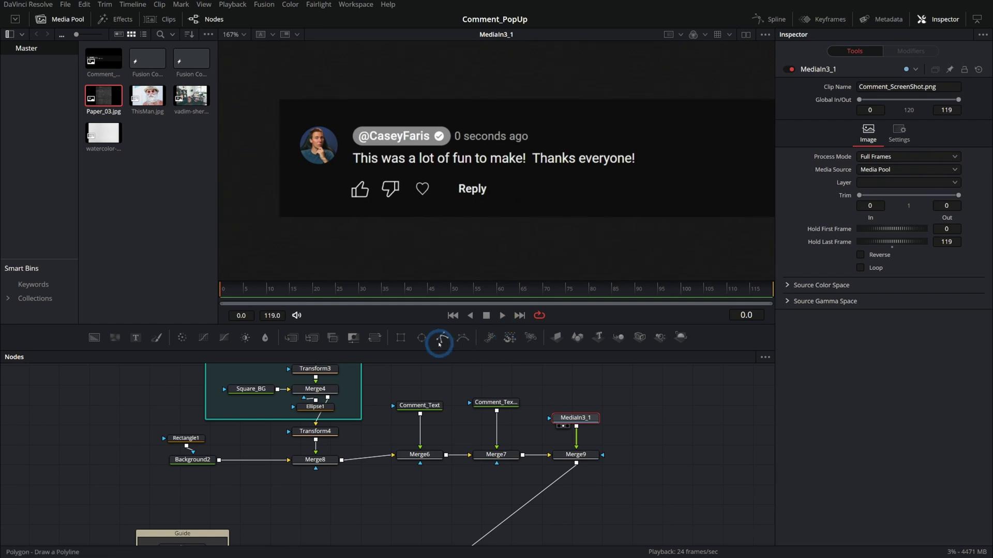
click(409, 341)
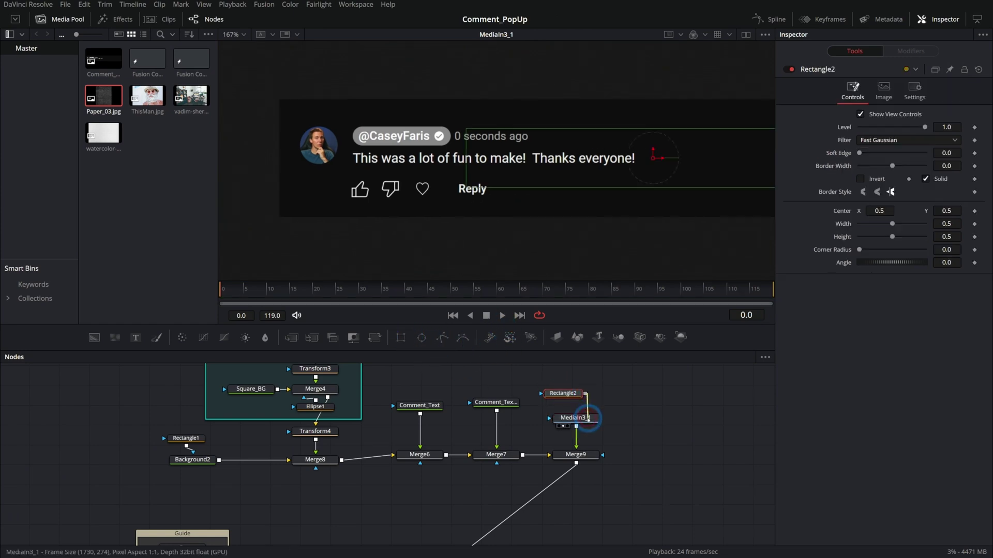
drag(668, 180, 539, 170)
scroll(437, 189, up, 2)
drag(437, 188, 441, 186)
- Show the final output and make the black card background fully transparent
drag(613, 460, 464, 377)
click(399, 521)
key(1)
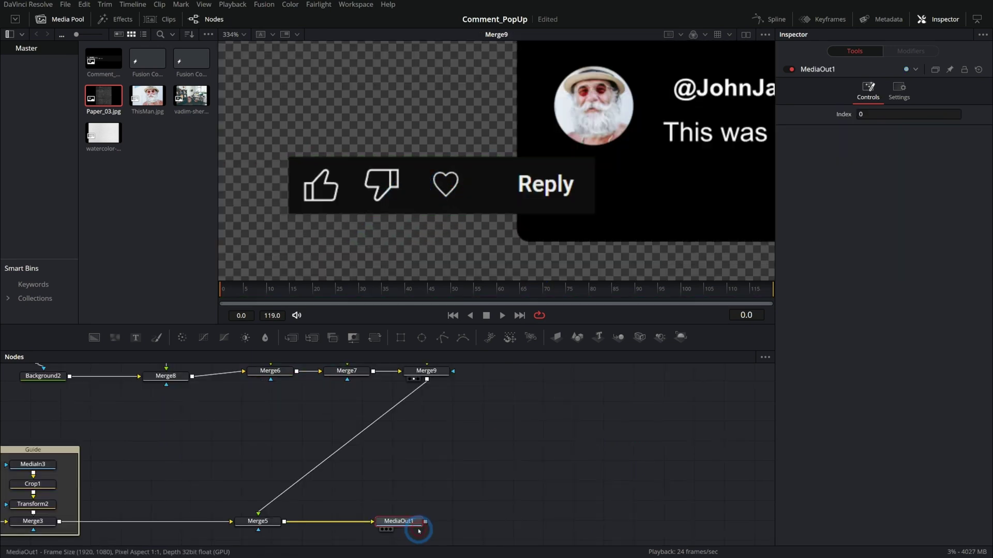
click(256, 407)
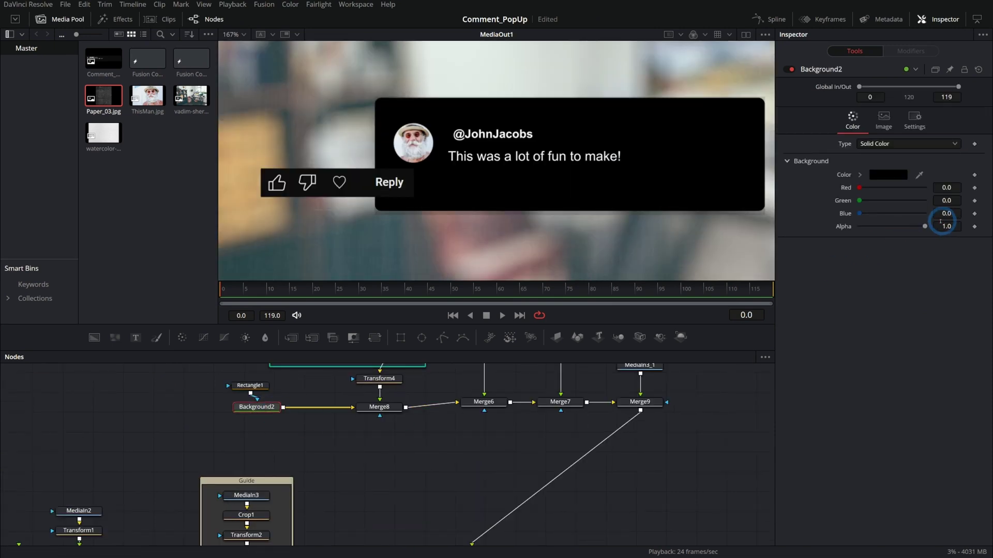
drag(922, 228, 804, 235)
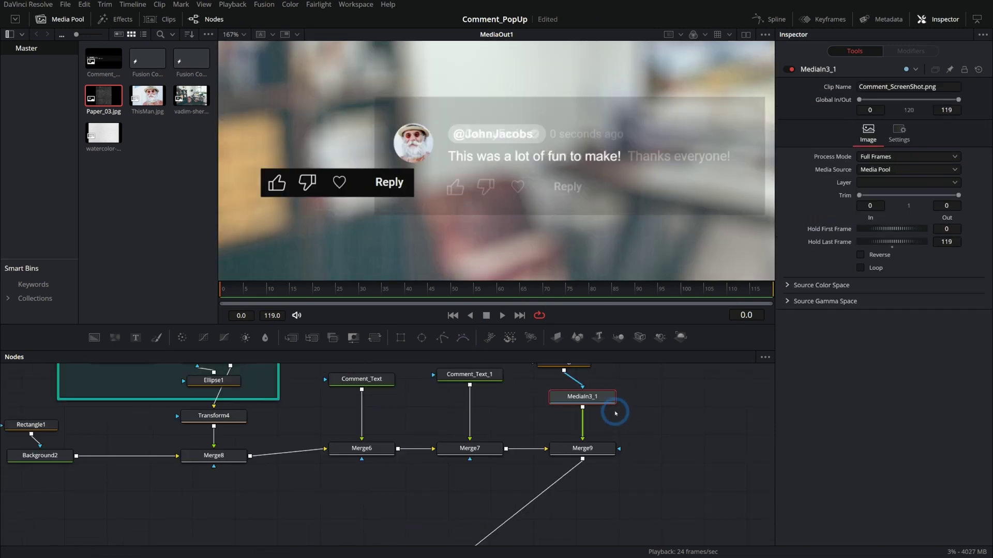
- Rename the icons image Icons_MI and add a Transform (xf) placing it beneath the comment
key(F2)
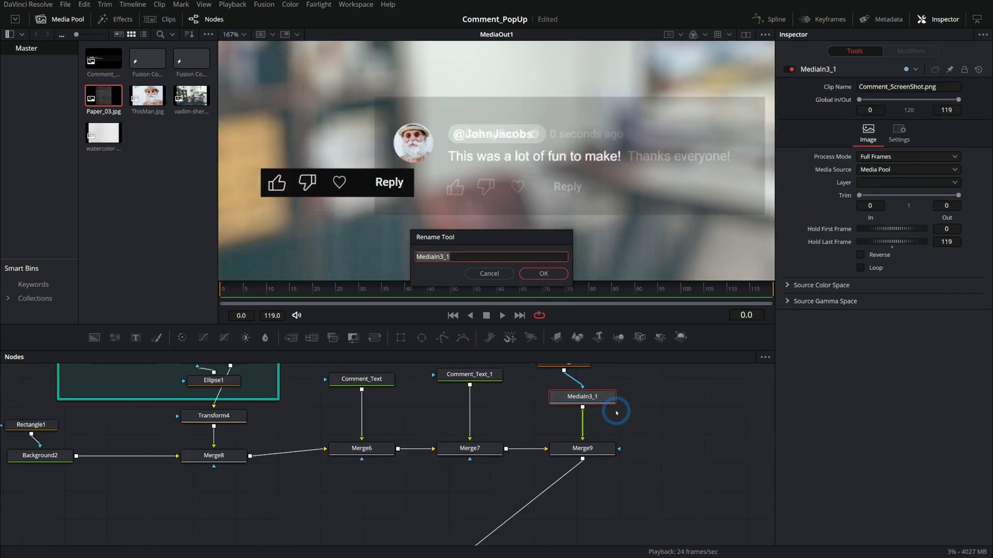
key(Return)
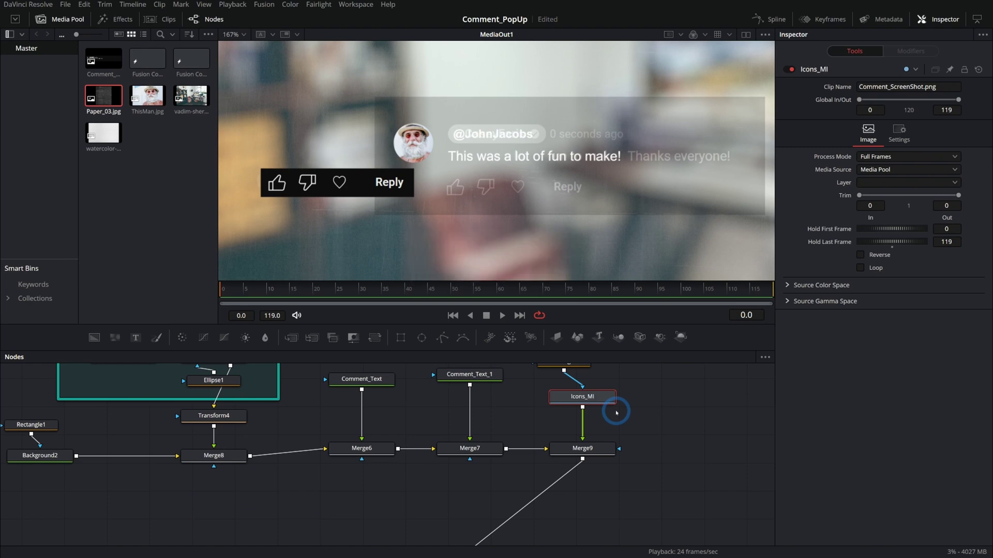
key(shift+space)
text(xf)
key(Return)
drag(577, 155, 746, 157)
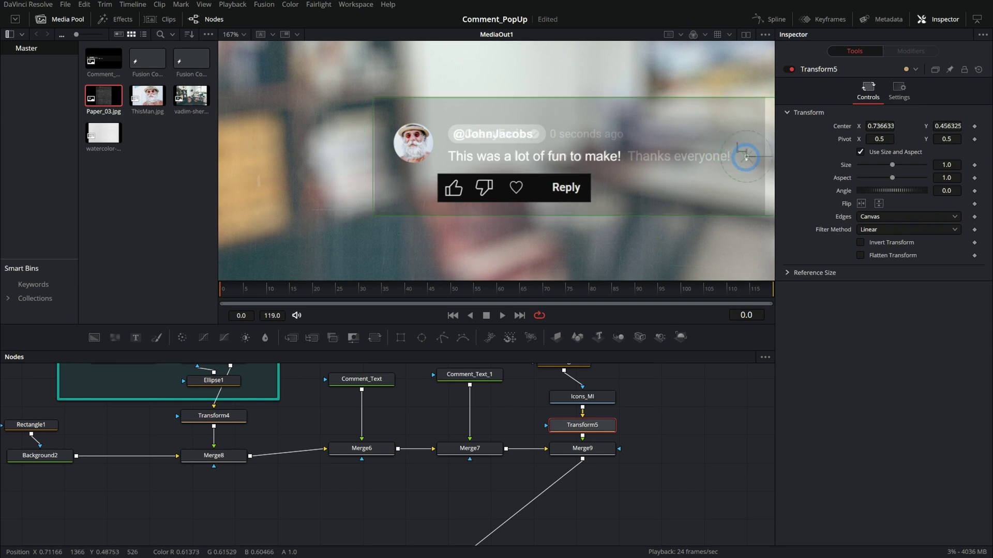
- Reset Background2's Alpha to 1 so the card is fully opaque
drag(83, 456, 191, 434)
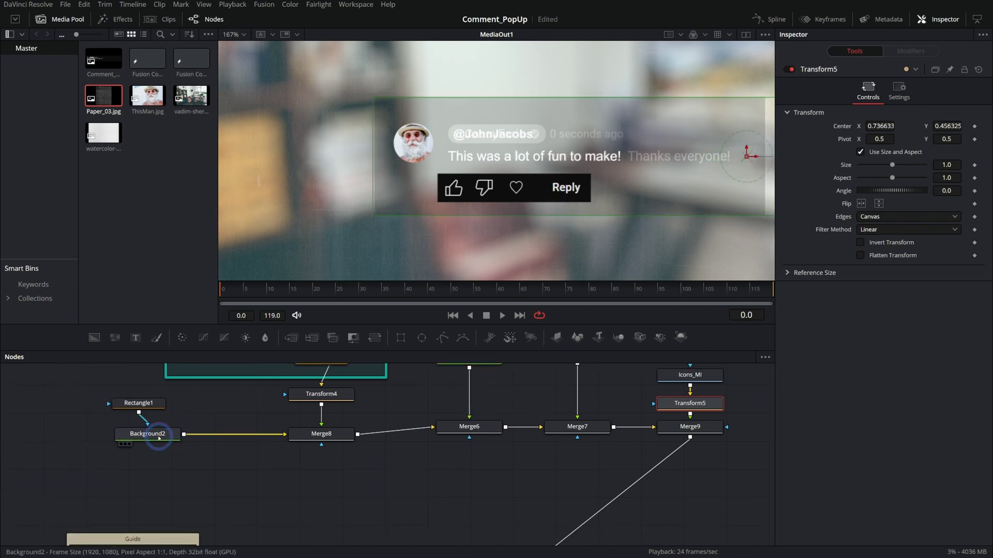
click(152, 434)
double_click(859, 226)
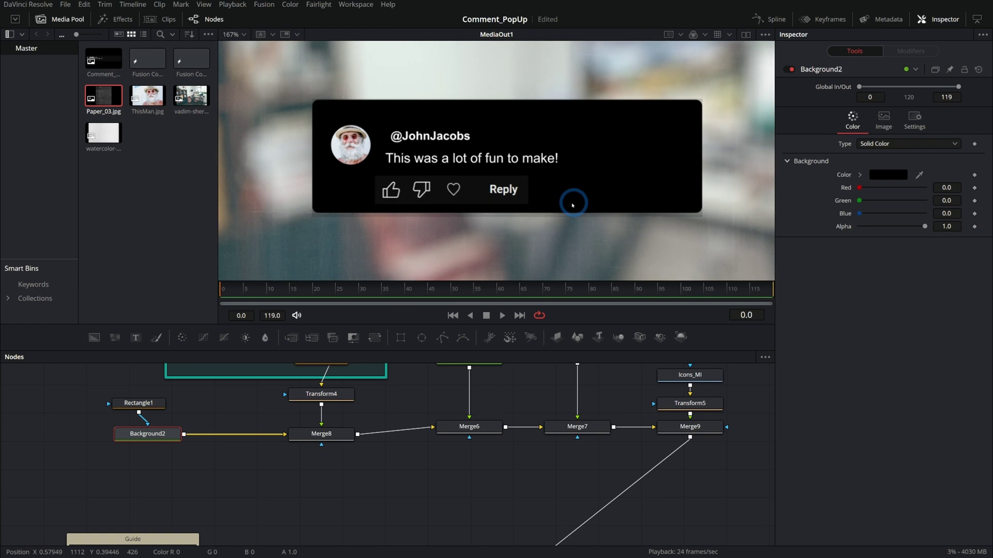
click(128, 69)
- Disable Merge3 to turn off the guide screenshot overlay
click(452, 411)
scroll(331, 504, down, 5)
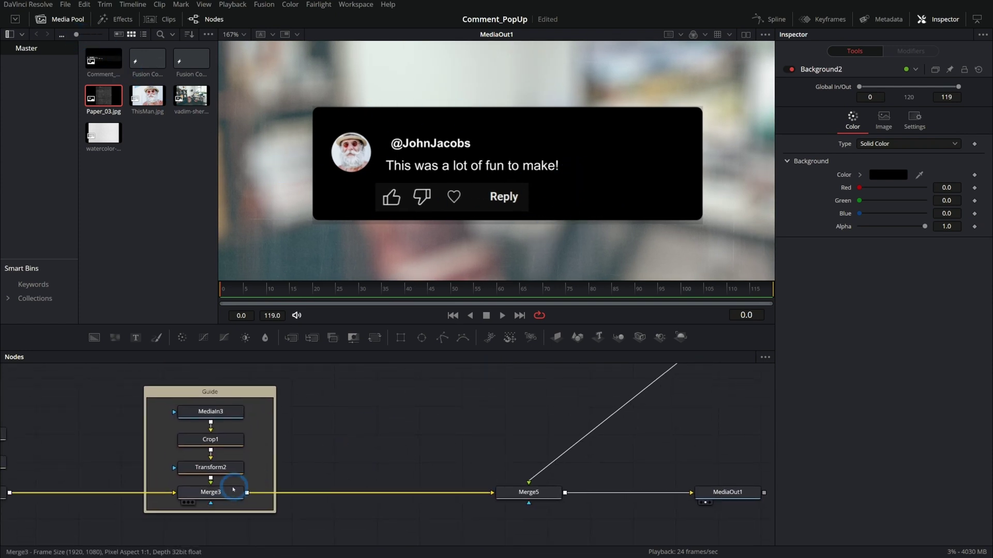
click(230, 492)
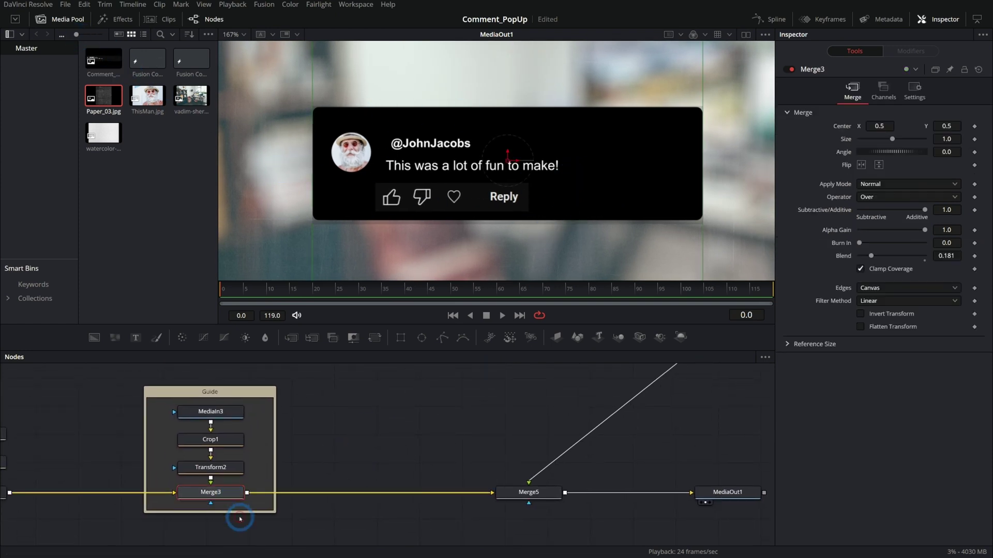
click(789, 69)
click(728, 492)
scroll(595, 460, up, 5)
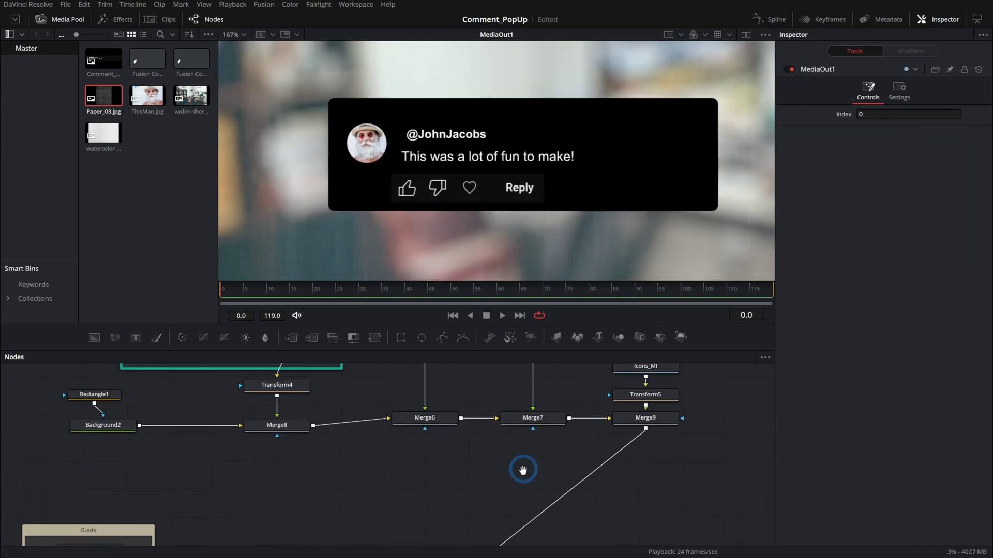
- Rename Comment_Text_1 to Name, nudge the username handle left and colour it grey
click(526, 404)
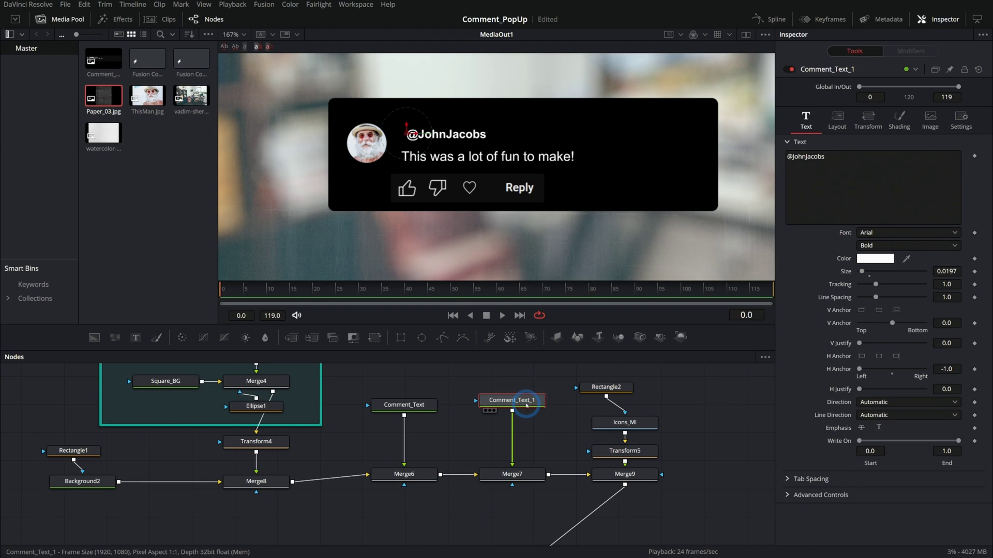
key(F2)
key(Return)
scroll(433, 119, up, 5)
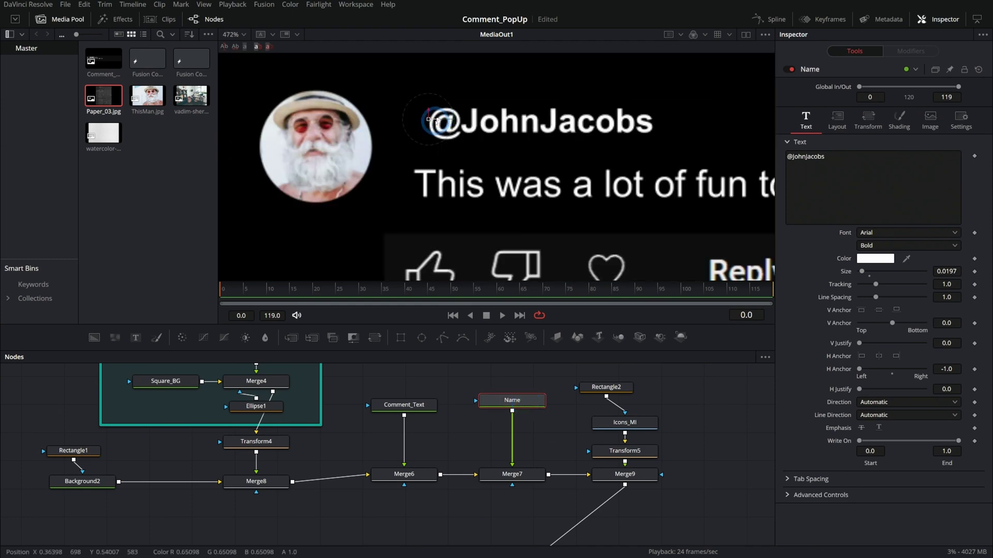
scroll(432, 119, up, 4)
drag(432, 117, 387, 112)
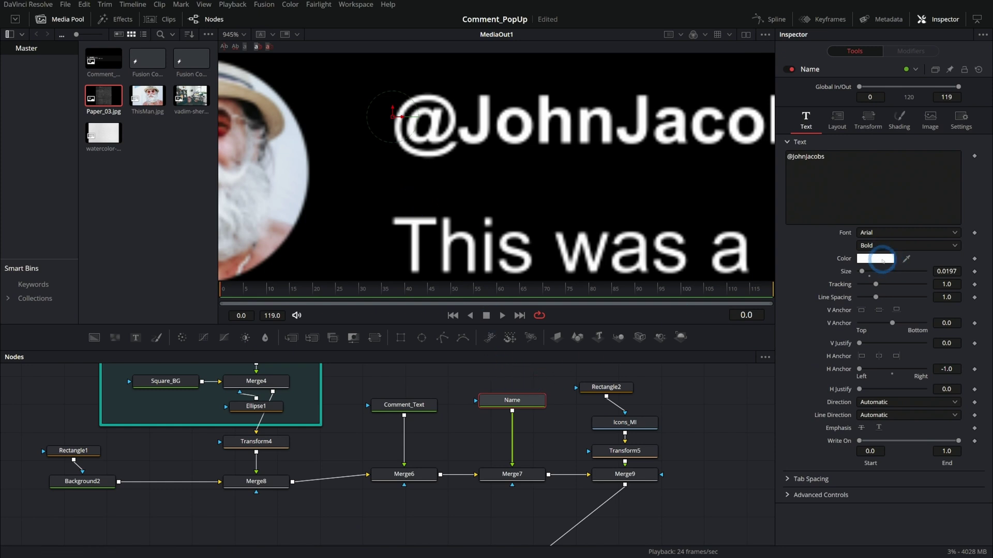
click(882, 261)
drag(616, 207, 617, 239)
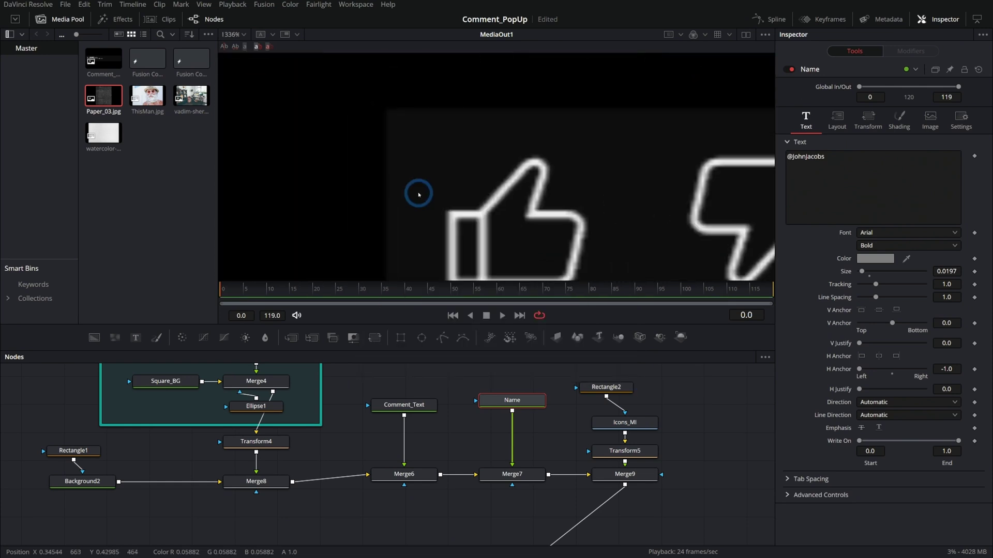
- Eyedrop a very dark grey into Background2's Color and zoom on the avatar to check
drag(419, 194, 496, 212)
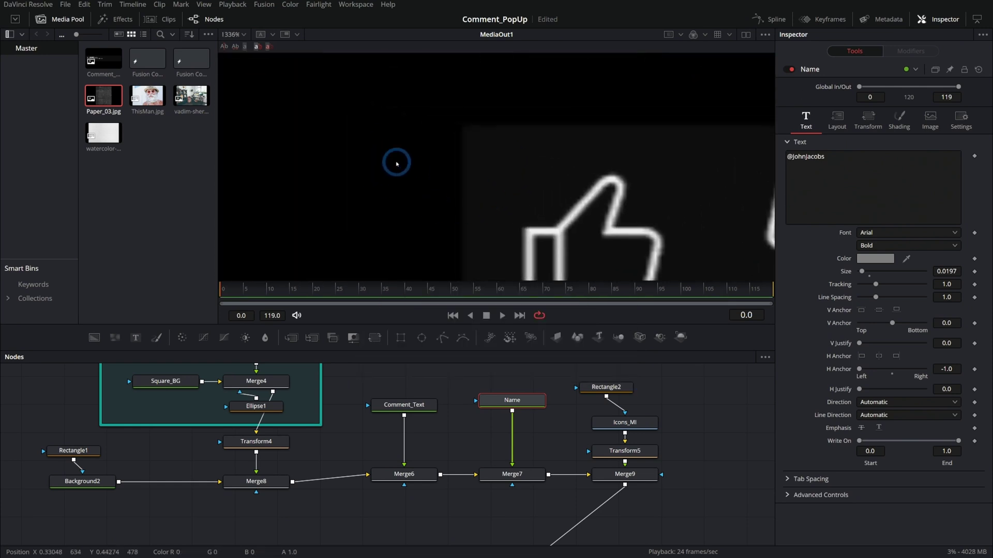
click(101, 486)
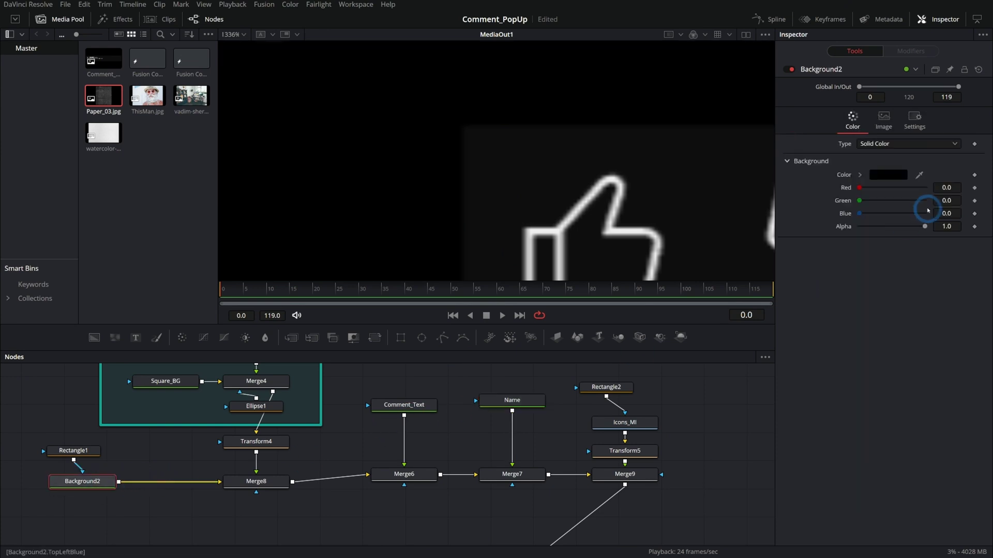
scroll(722, 173, down, 3)
drag(920, 176, 574, 212)
scroll(525, 210, down, 2)
scroll(561, 215, down, 1)
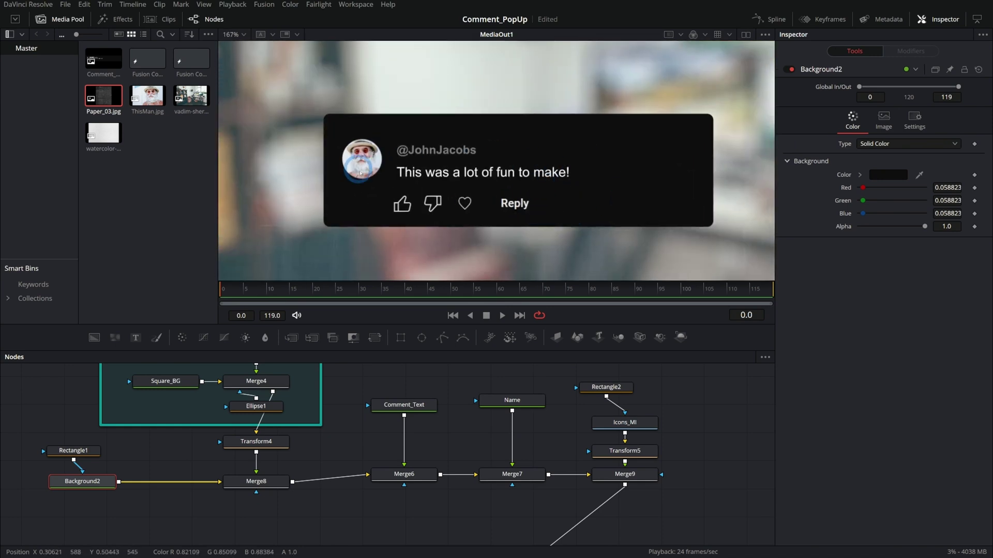
drag(533, 228, 385, 173)
scroll(385, 173, up, 2)
drag(385, 173, 360, 145)
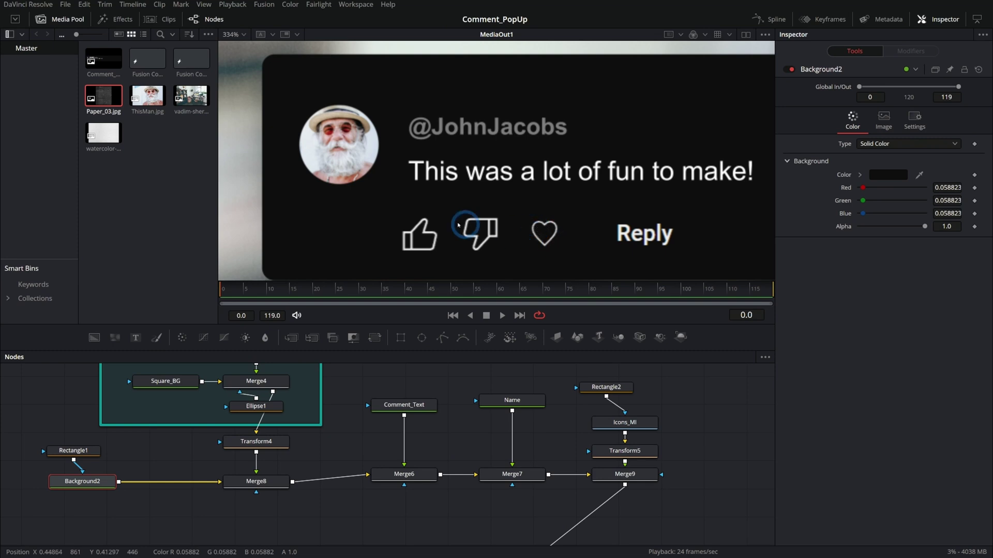
scroll(532, 195, down, 2)
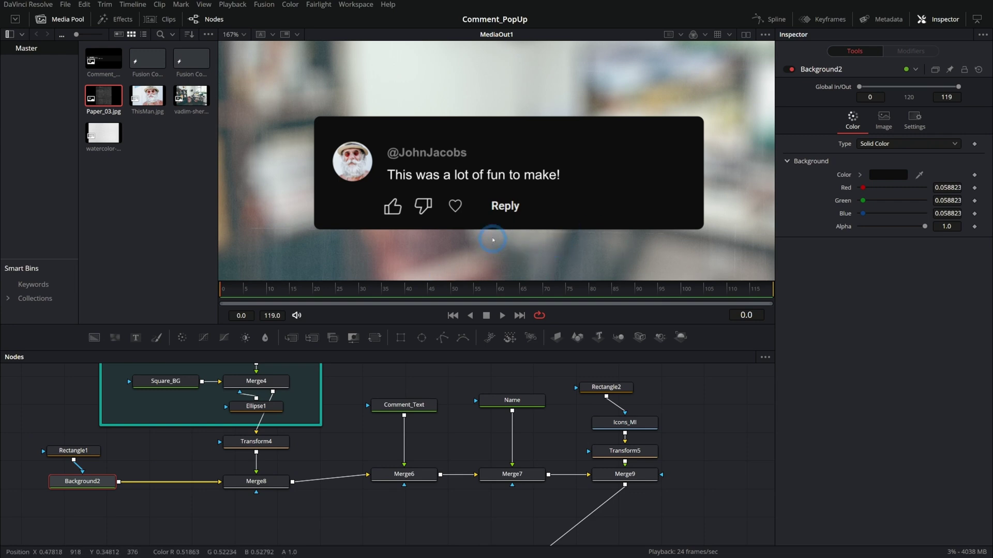
click(401, 406)
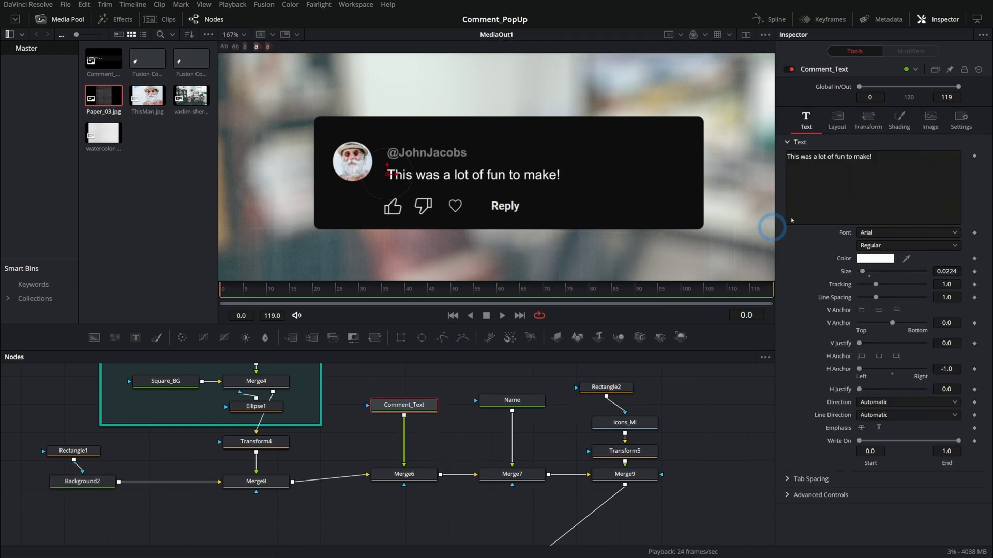
drag(847, 163, 845, 223)
text(Some)
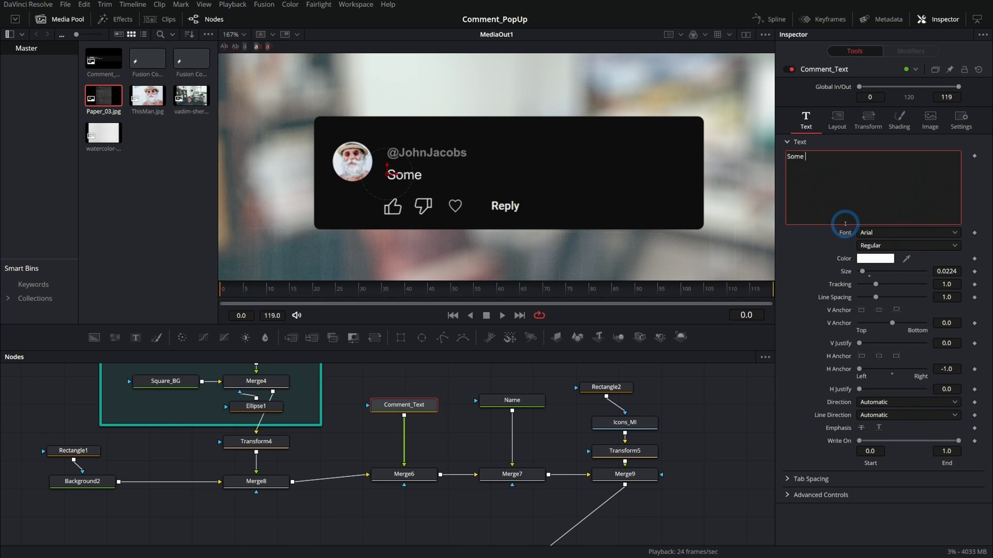
text( comment.)
click(512, 474)
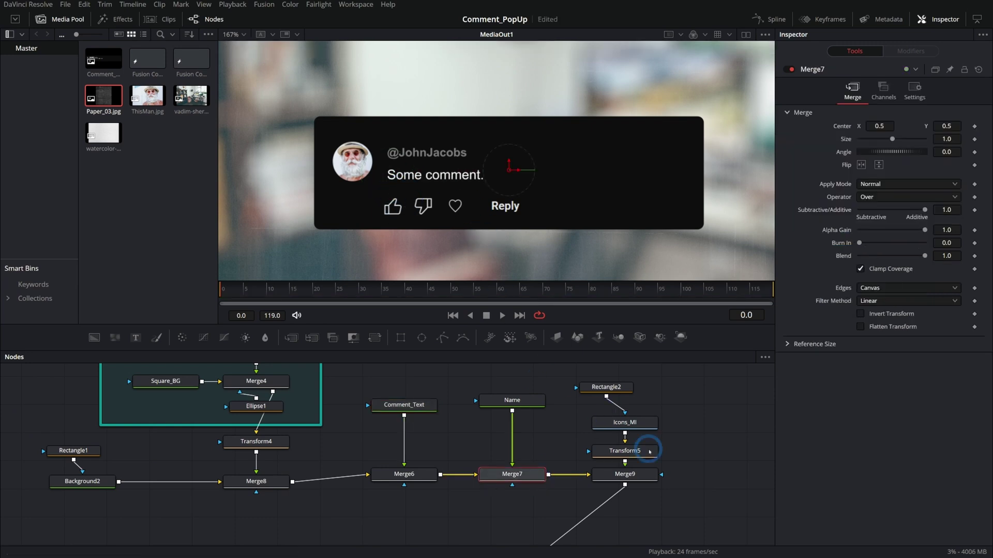
click(624, 474)
click(404, 405)
drag(825, 162, 825, 168)
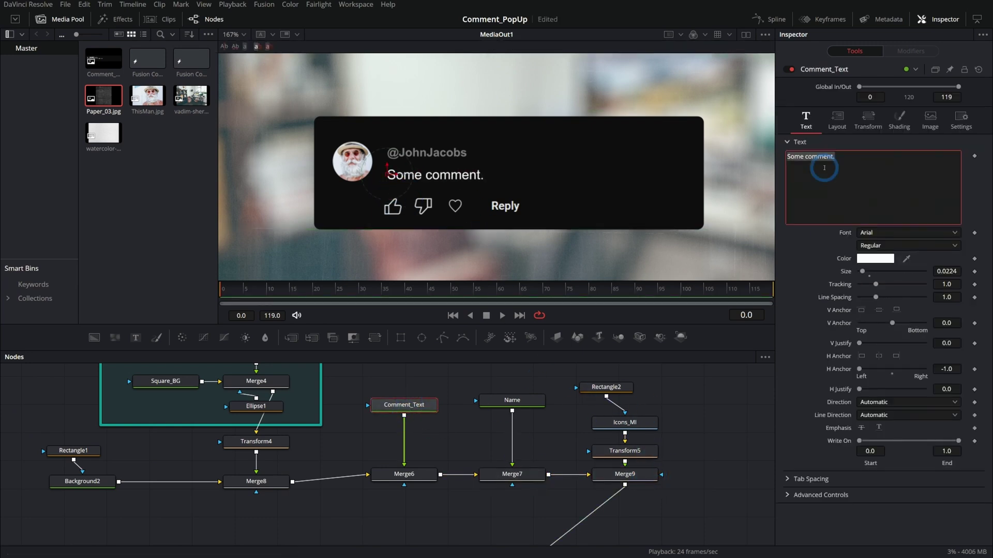
text(I don't actuall)
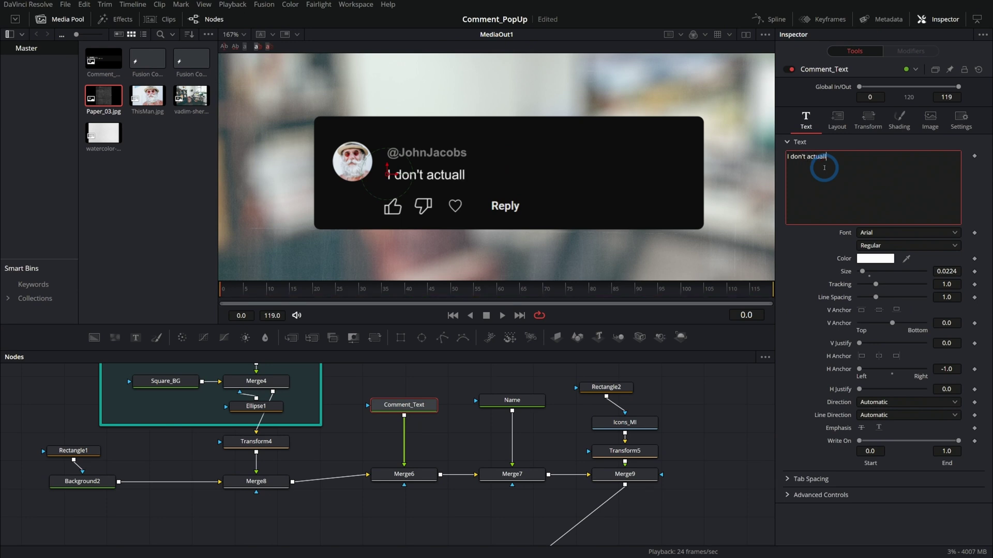
text(y like cake.@Sam)
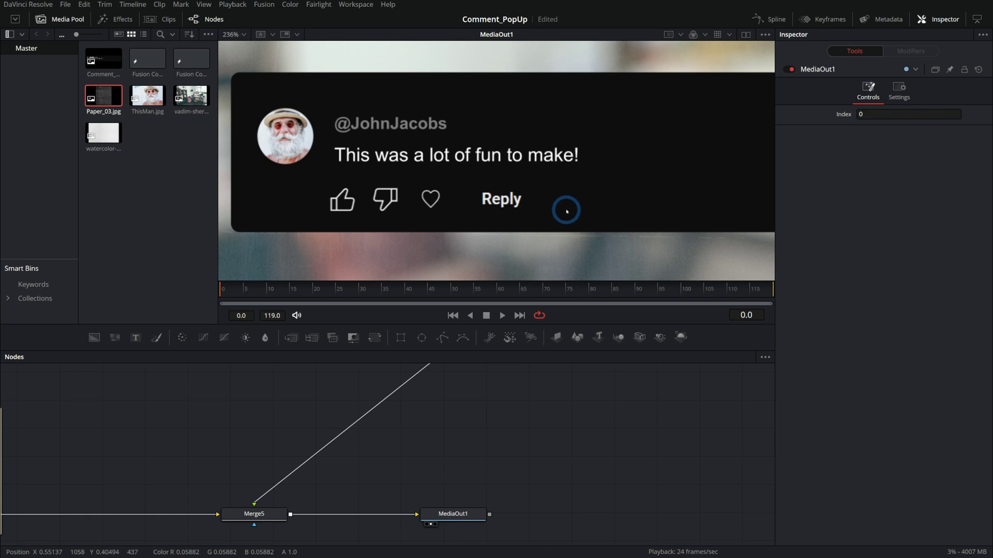
- Hide the Media Pool to widen the viewer and zoom out the node editor
click(70, 27)
click(252, 192)
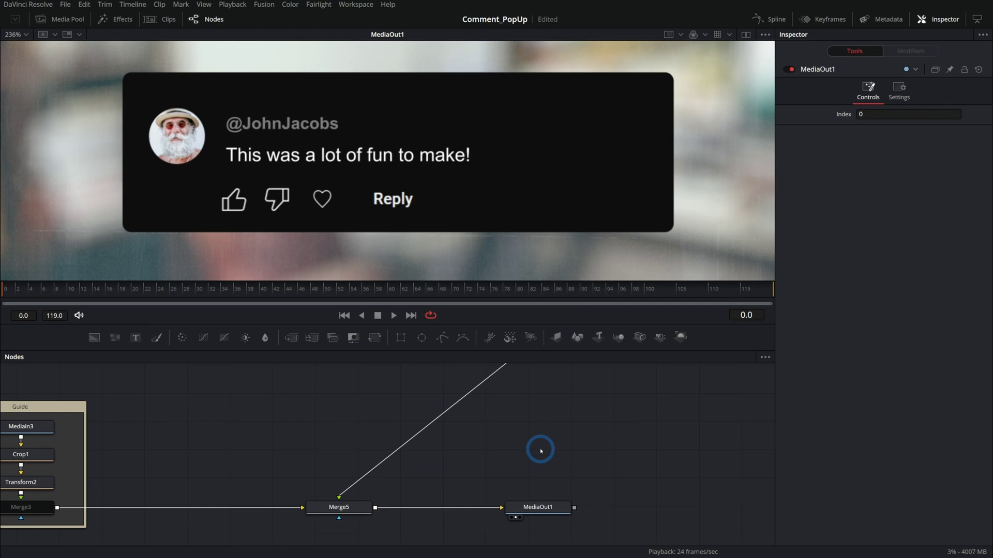
scroll(541, 443, down, 3)
click(516, 493)
scroll(553, 405, up, 4)
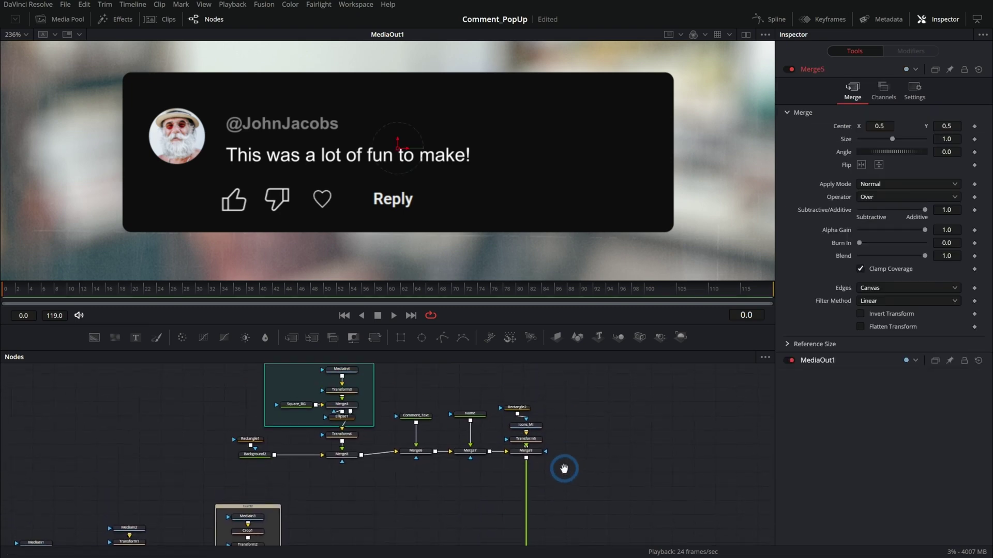
scroll(565, 468, left, 5)
- Shift Rectangle1/Background2, Profile_Pic and Merge8/Transform4 further left in the node graph
click(500, 438)
drag(362, 467, 360, 484)
drag(489, 398, 477, 399)
drag(509, 505, 460, 483)
scroll(533, 470, down, 2)
scroll(503, 505, right, 4)
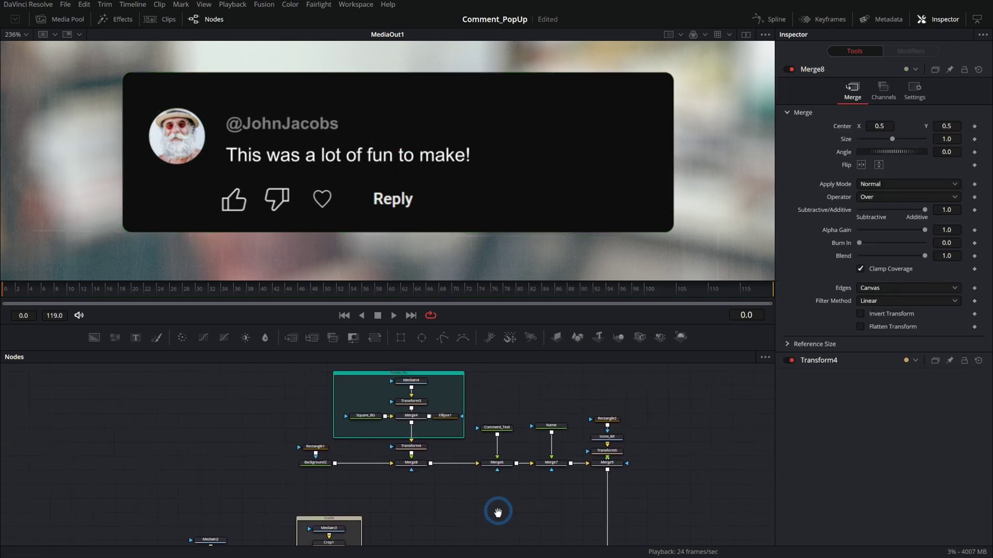
scroll(518, 491, up, 2)
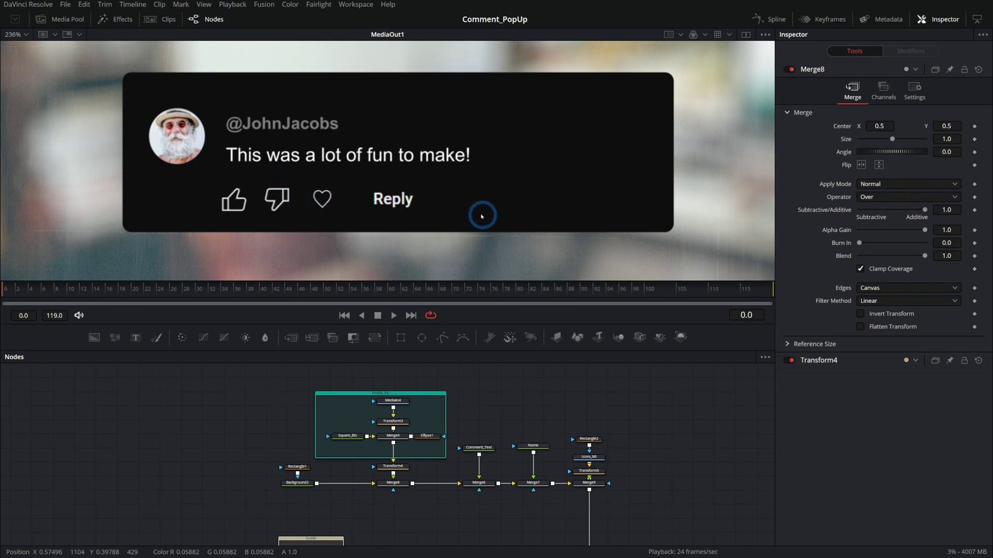
scroll(439, 473, up, 2)
click(394, 466)
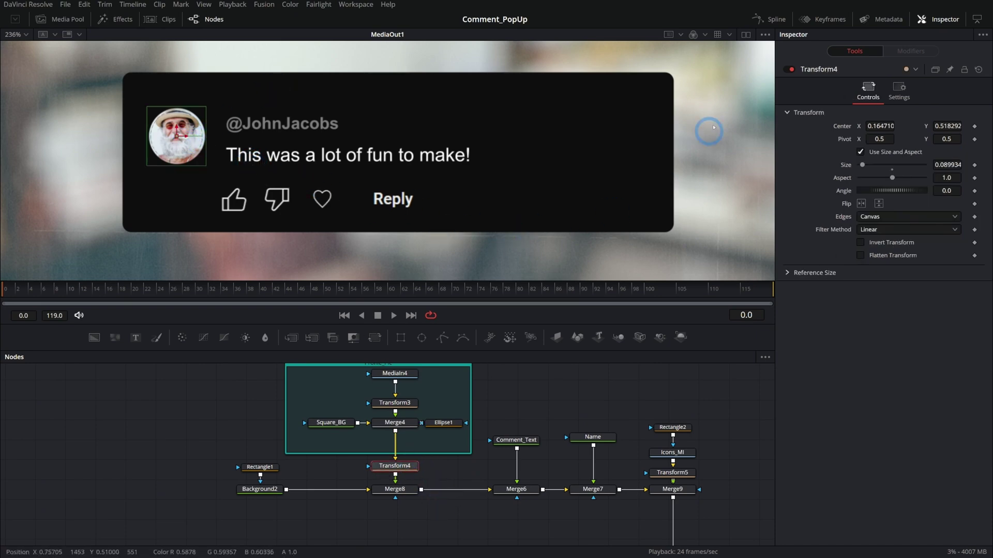
- Keyframe Transform4 Size at frame 15 and shrink it to nearly zero at frame 0
click(776, 19)
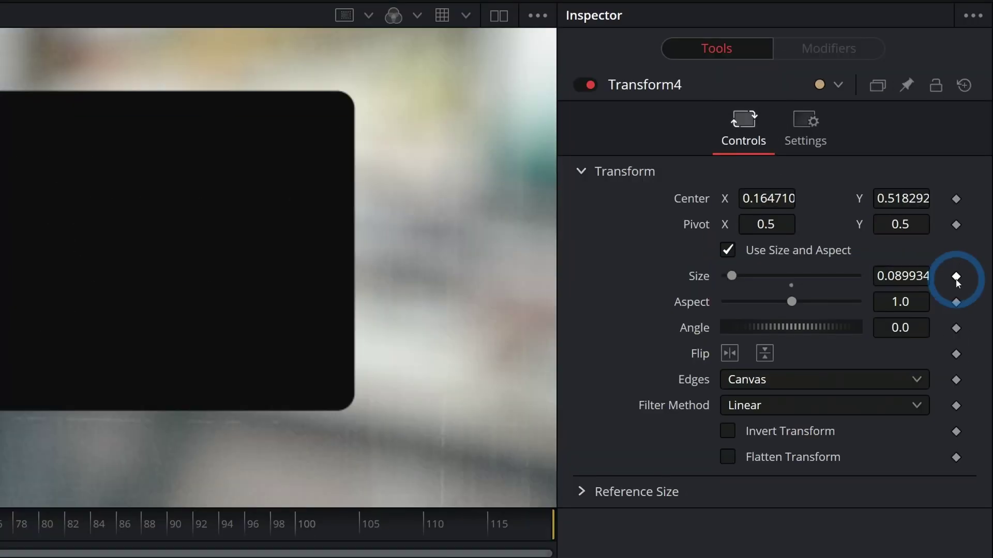
click(956, 278)
drag(49, 291, 74, 291)
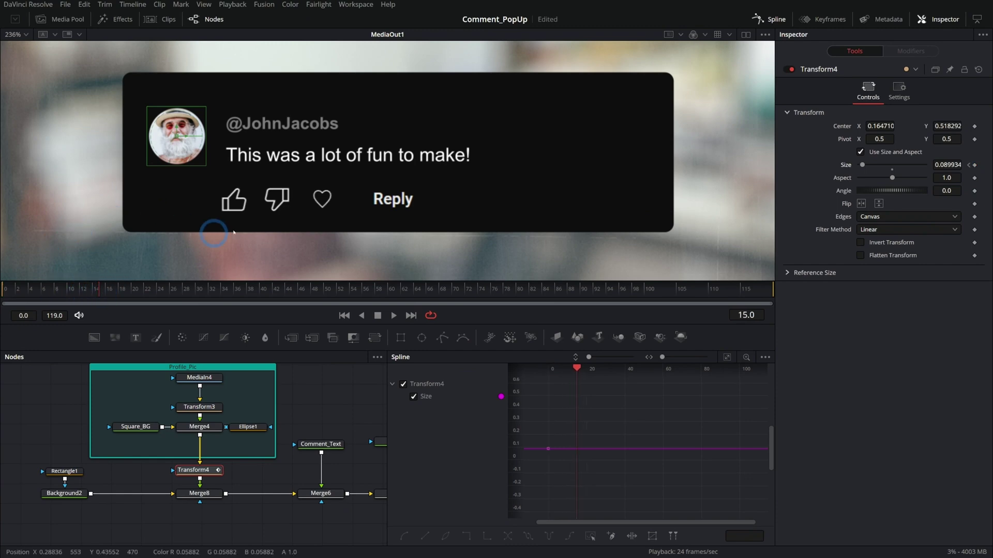
click(977, 177)
click(243, 156)
drag(16, 290, 4, 290)
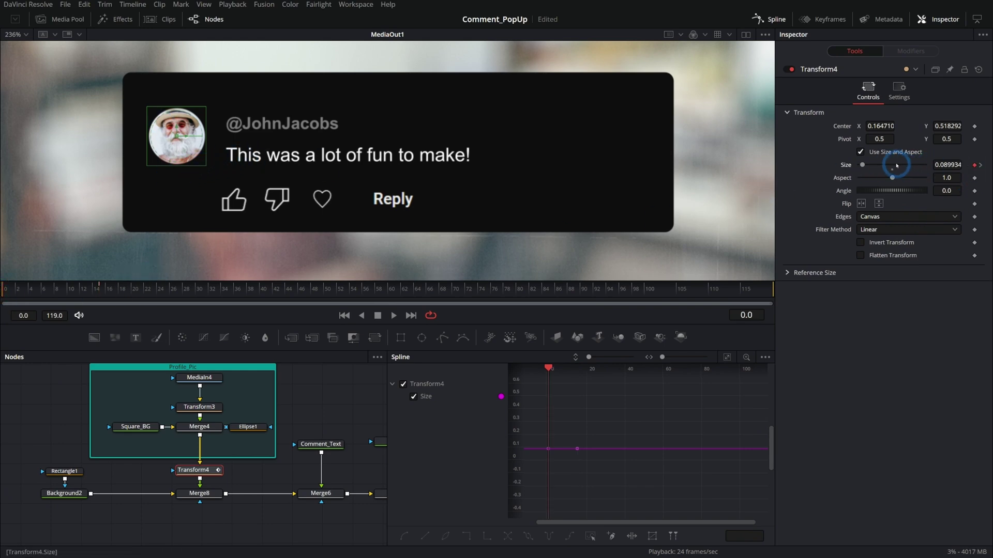
drag(871, 165, 678, 194)
- In the Spline editor, raise the frame-10 Size key to 0.1024 for an overshoot
click(393, 315)
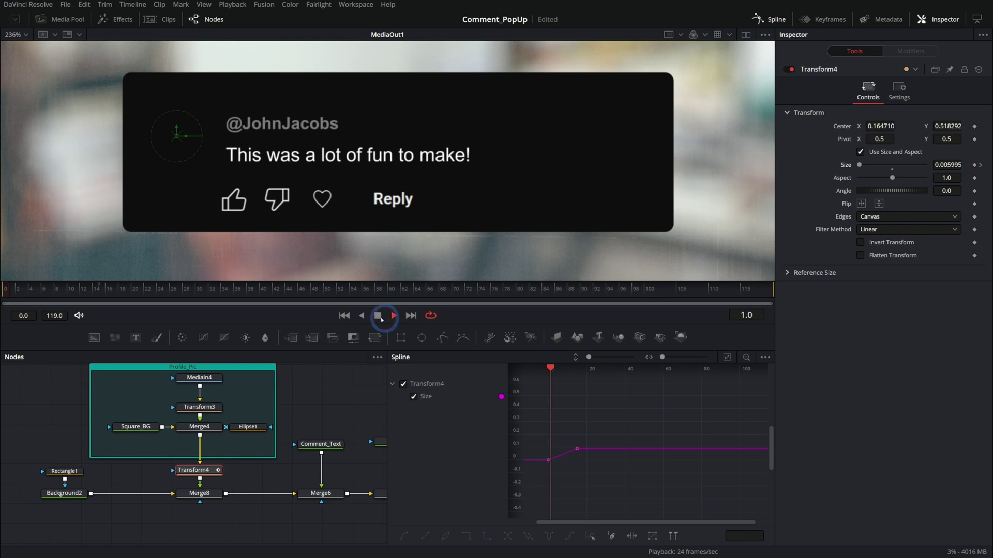
click(378, 316)
click(85, 289)
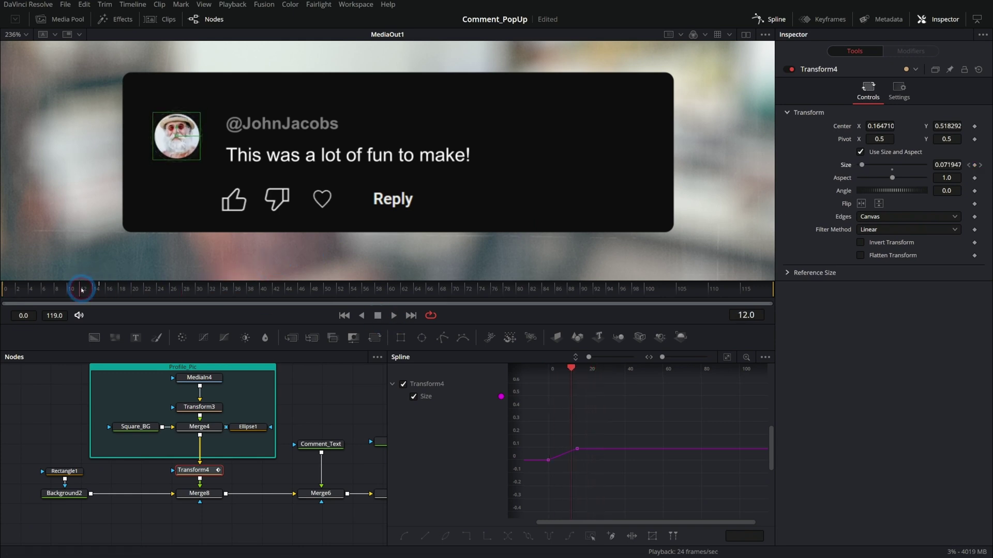
drag(87, 291, 71, 291)
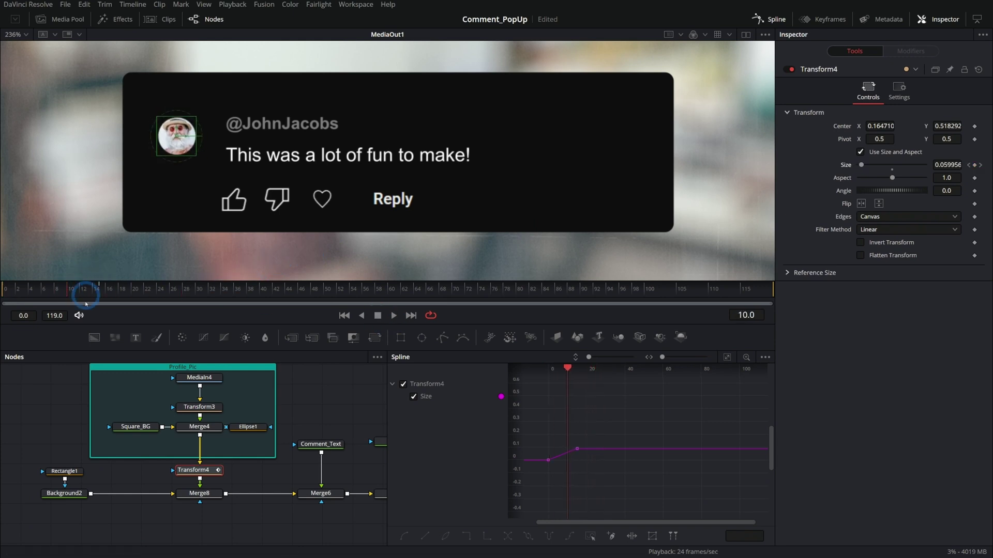
key(ctrl+f)
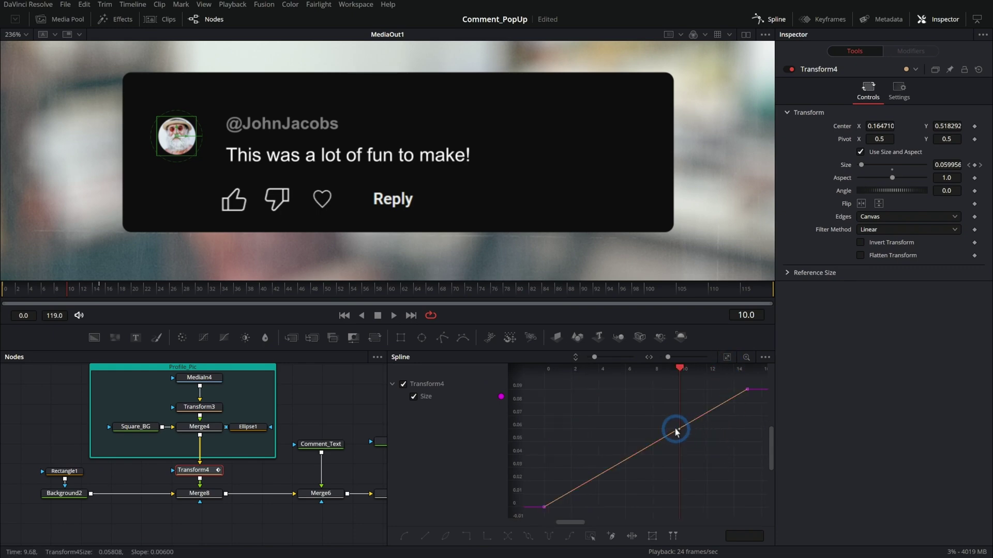
drag(679, 431, 704, 412)
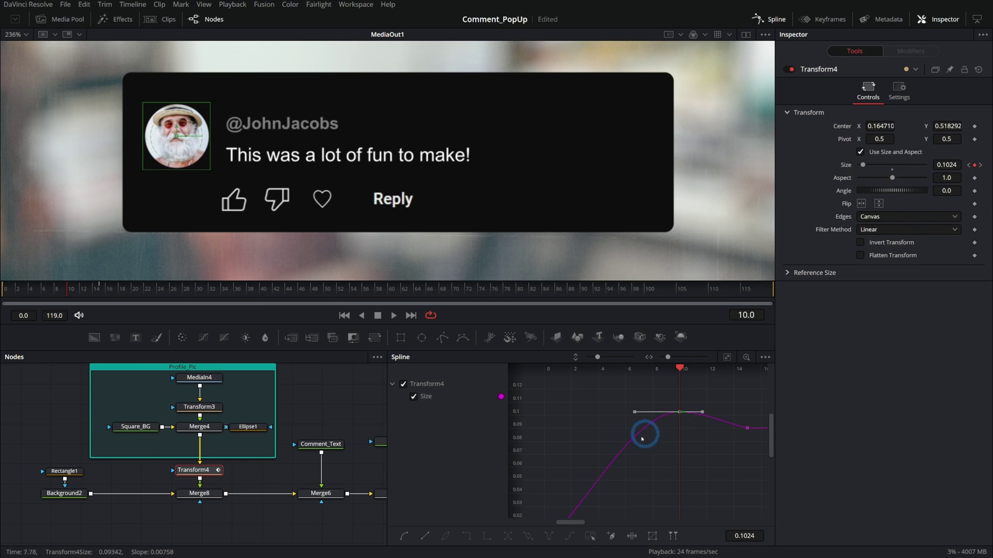
click(761, 453)
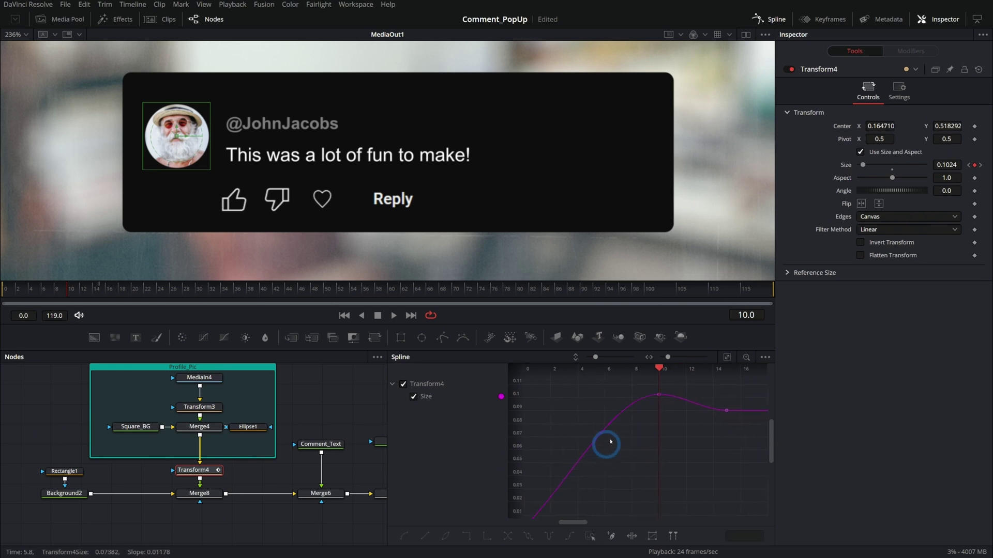
- Replay the avatar pop-in from the start to check the overshoot
click(349, 316)
click(391, 315)
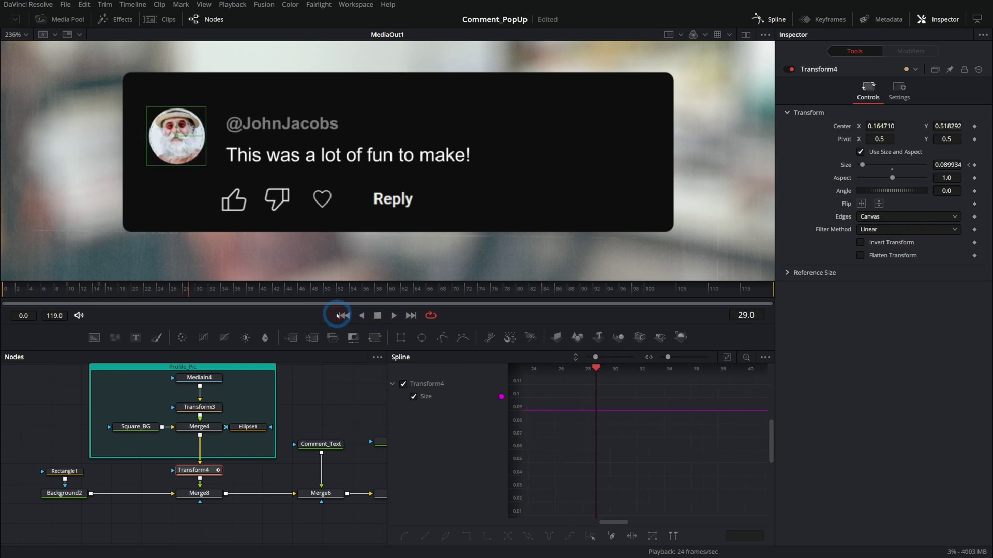
click(344, 315)
click(393, 316)
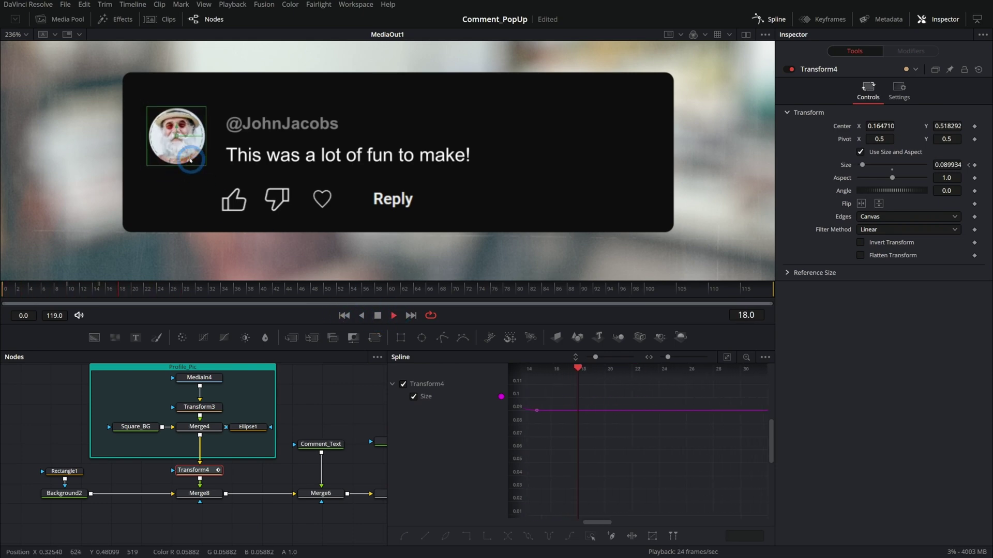
click(344, 316)
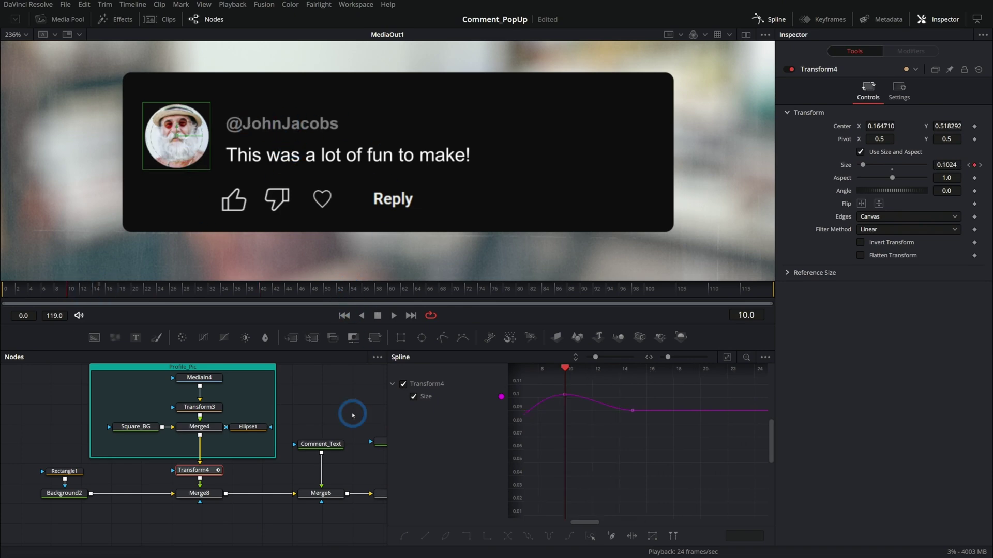
scroll(237, 435, right, 5)
click(220, 443)
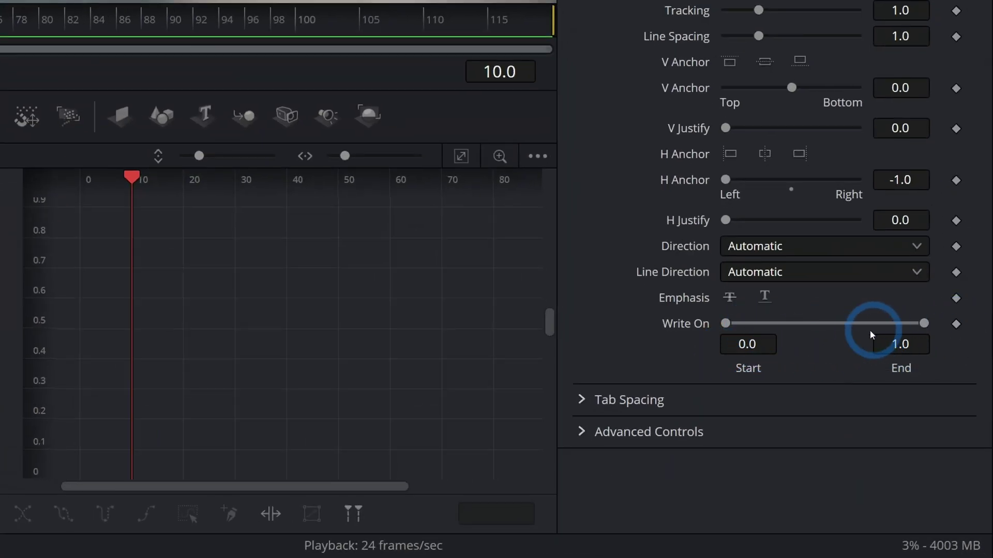
- Key the Name node's Write On at frames 10 and 26, with End at 0.0 at frame 10
click(956, 324)
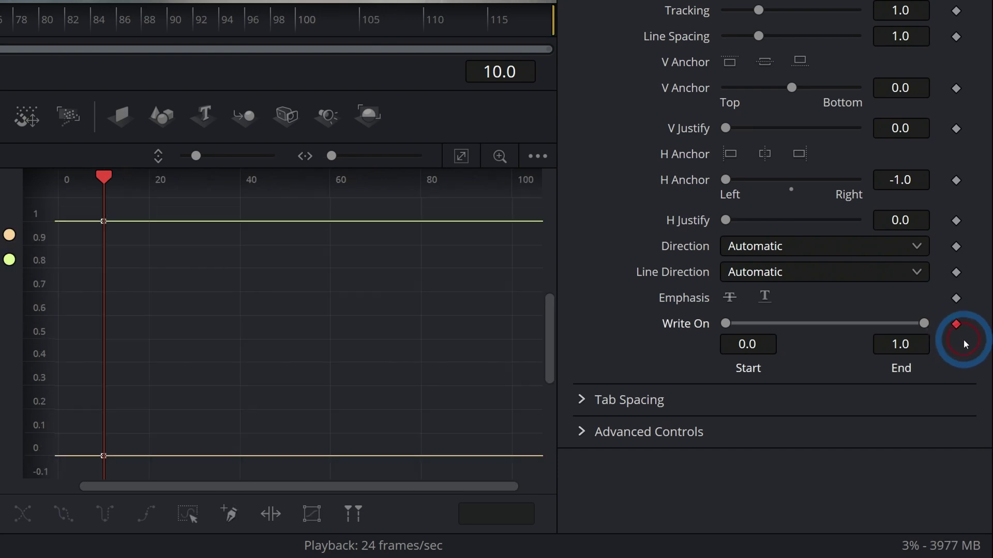
click(112, 293)
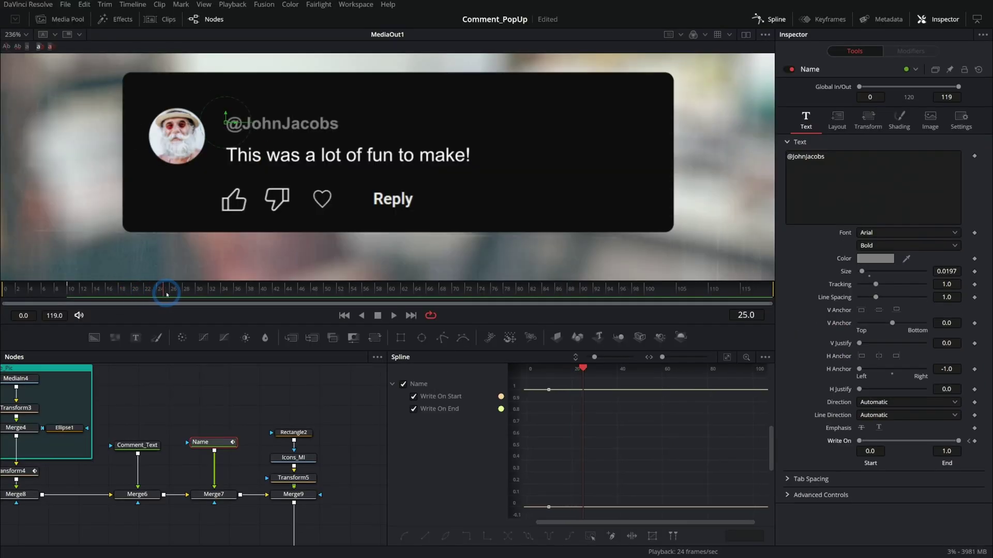
click(975, 440)
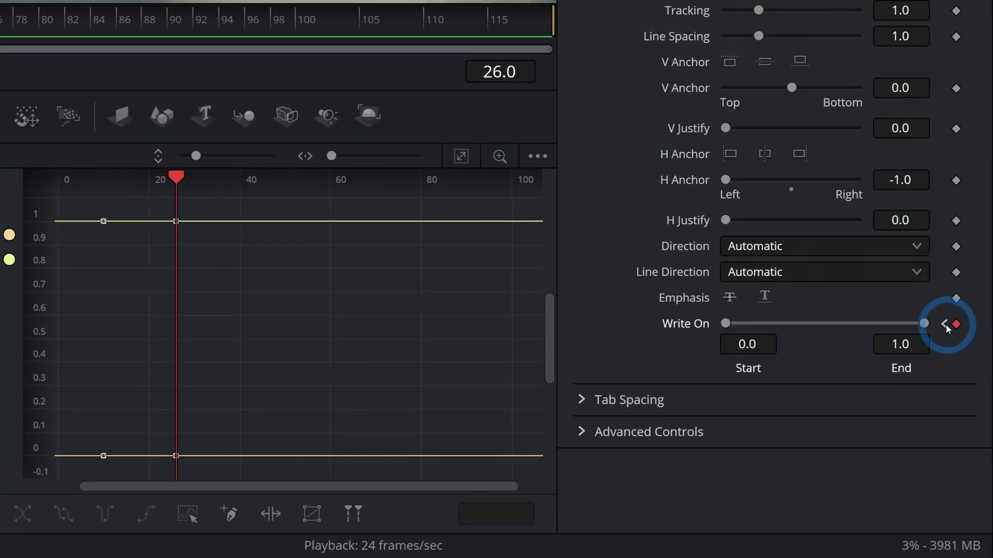
click(969, 441)
drag(923, 324, 676, 333)
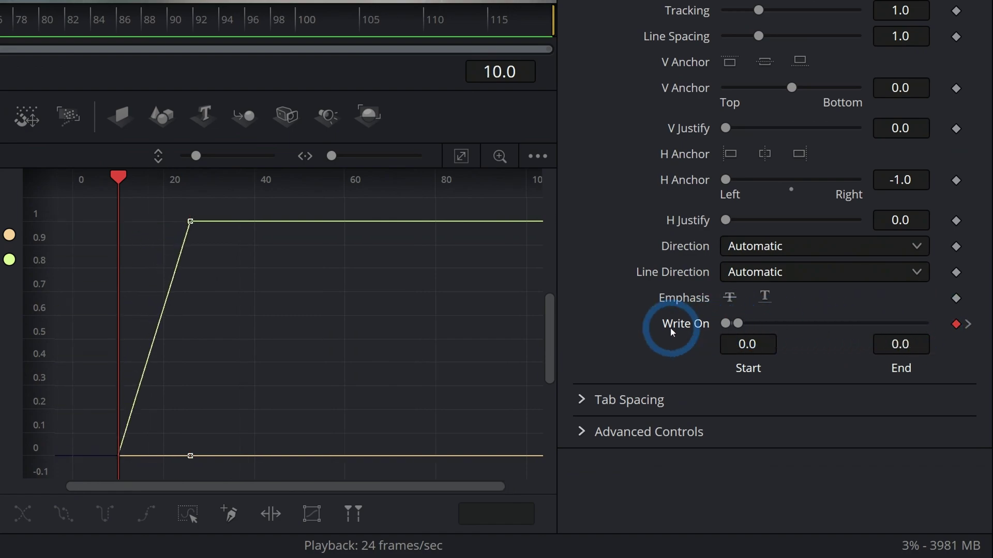
click(391, 315)
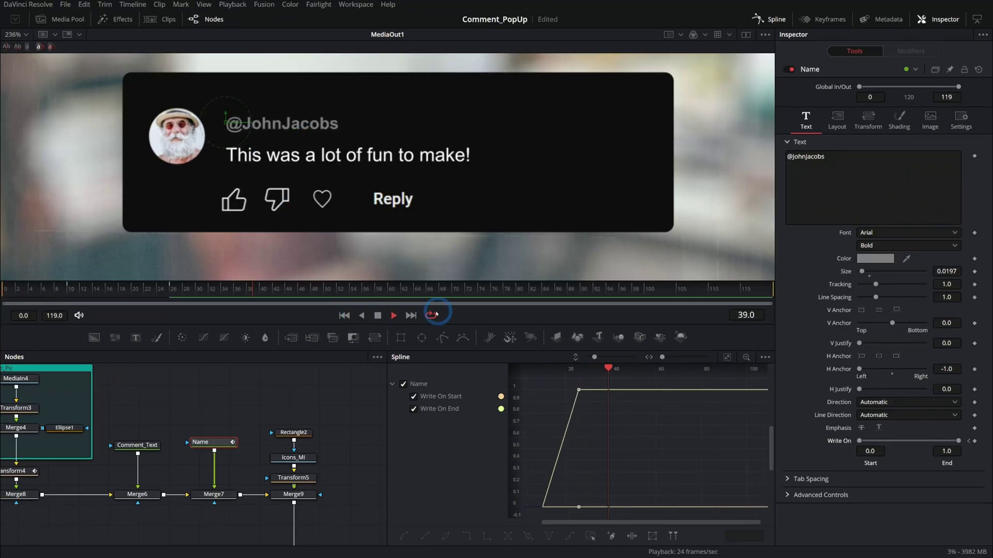
drag(181, 292, 124, 279)
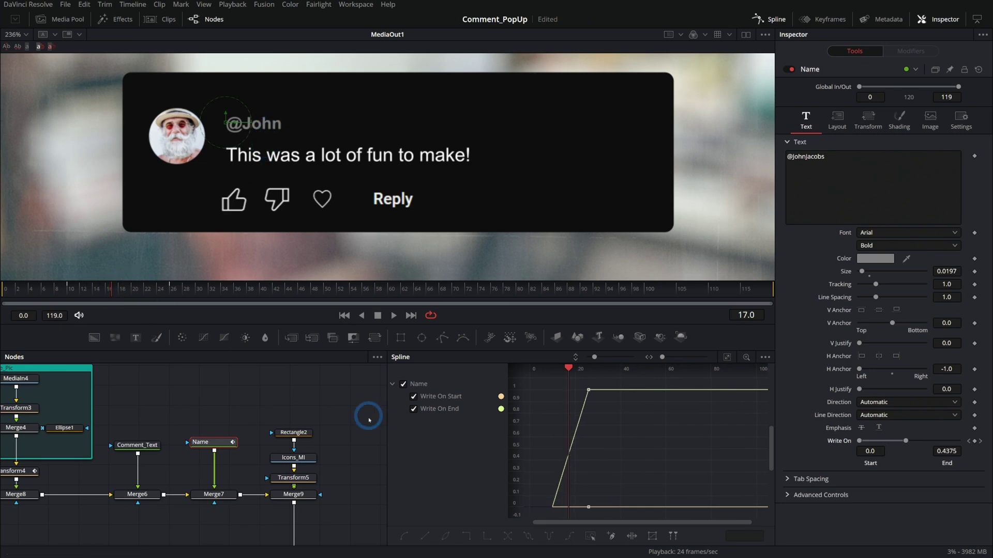
click(137, 445)
click(975, 441)
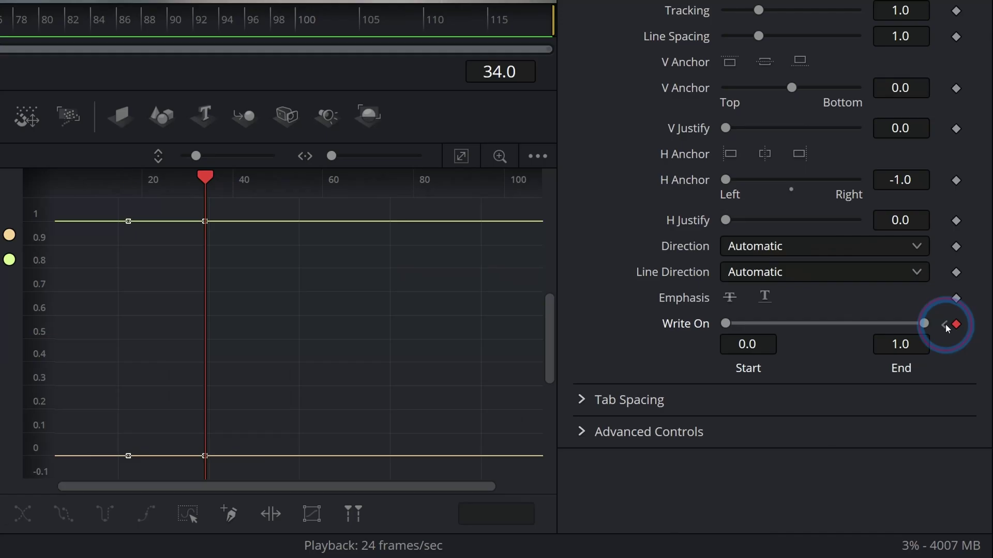
- Set Comment_Text's Write On End to 0.0 at frame 17 and play back the write-on
click(969, 441)
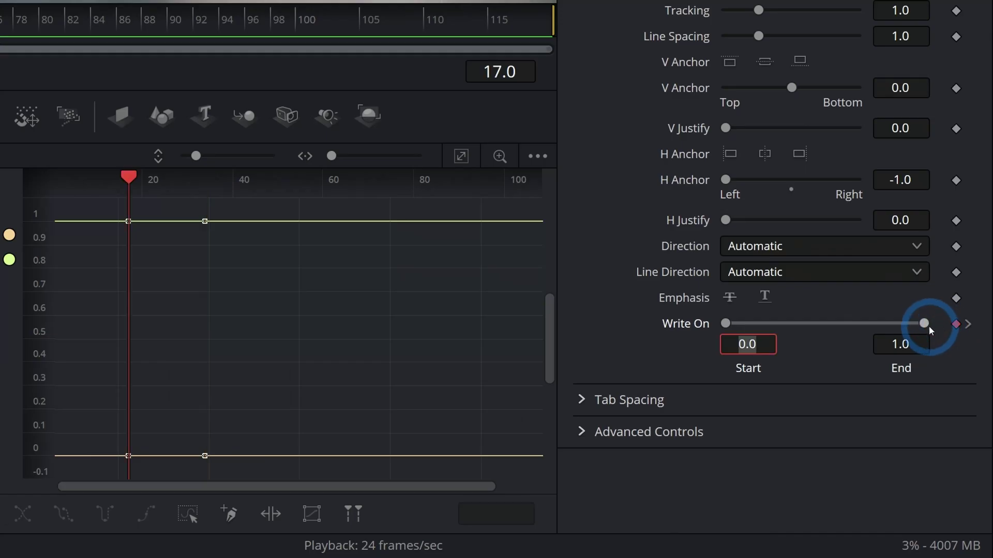
drag(924, 323, 628, 326)
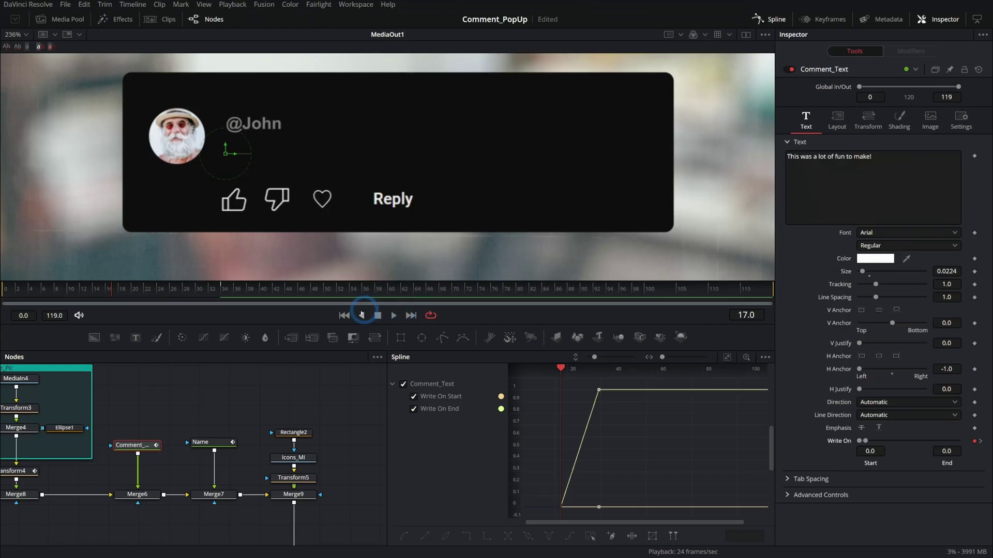
click(344, 315)
click(214, 495)
click(393, 315)
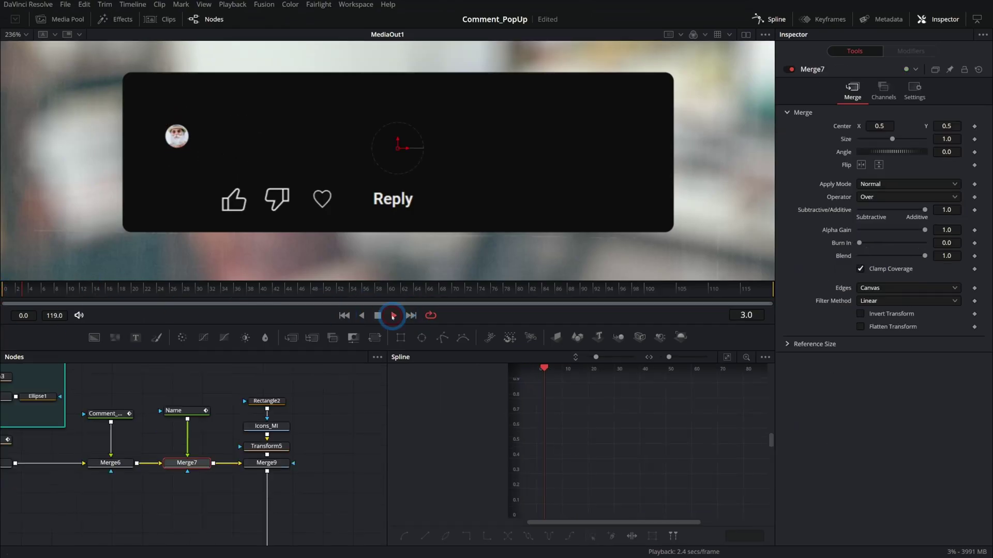
click(393, 315)
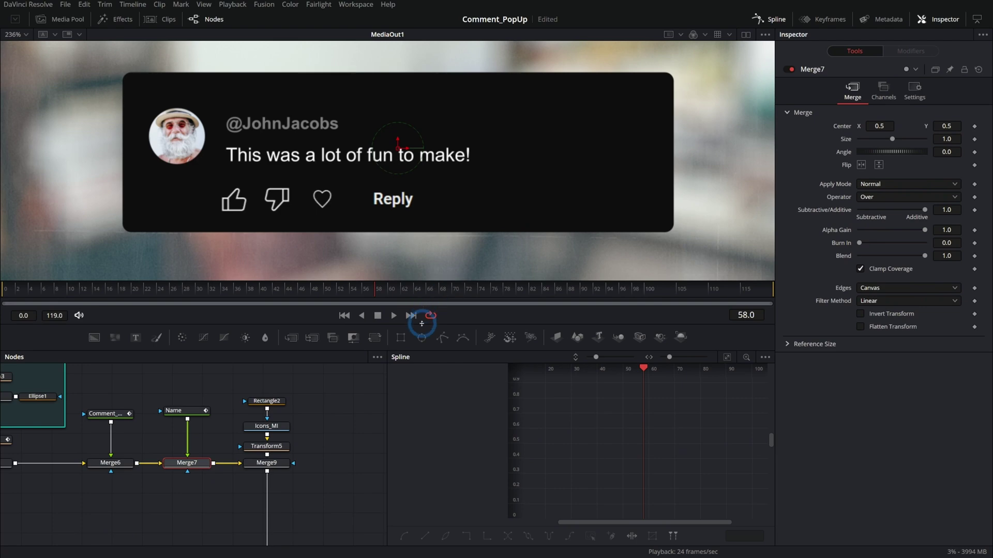
click(345, 315)
click(393, 316)
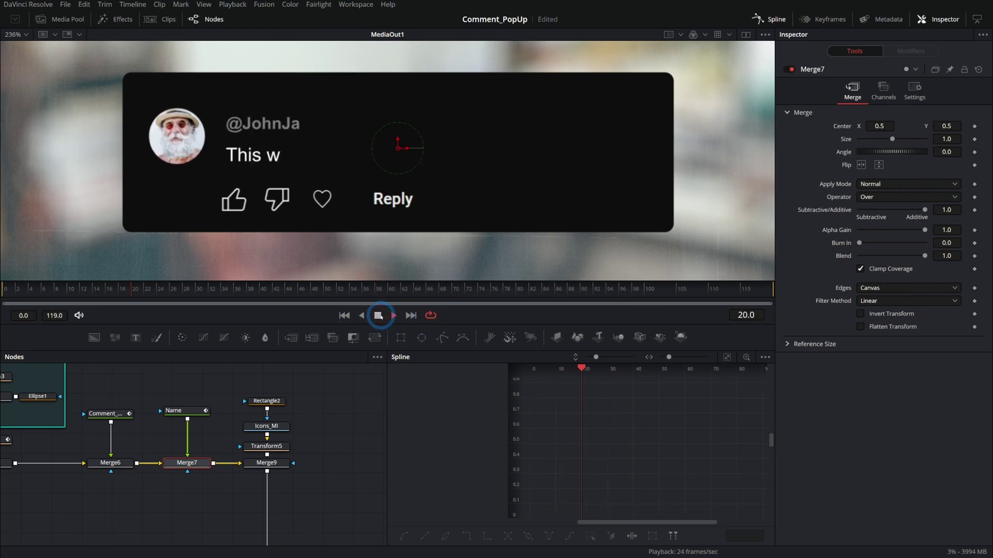
click(378, 316)
- Switch the spline view between all tools and selected tool, then recheck the write-on timing
click(407, 229)
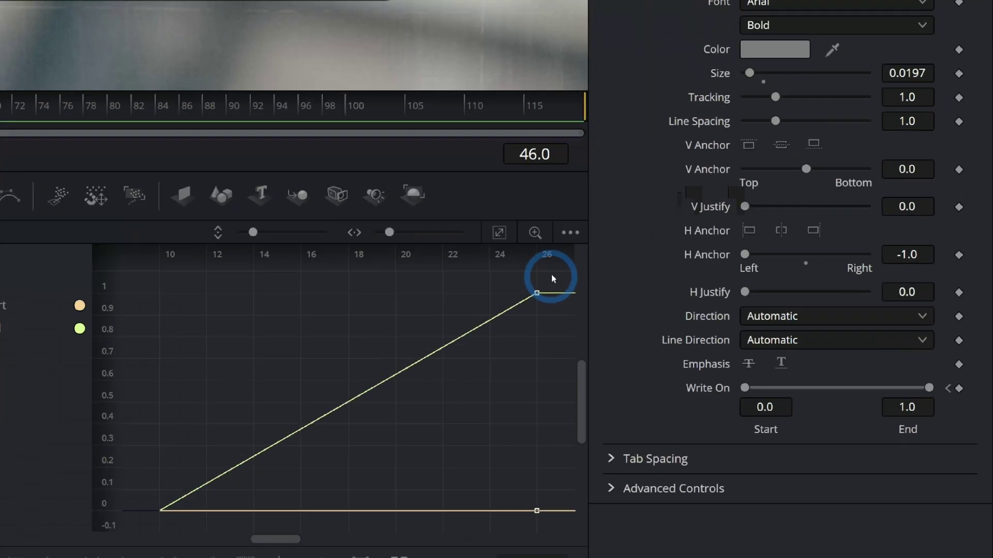
click(764, 358)
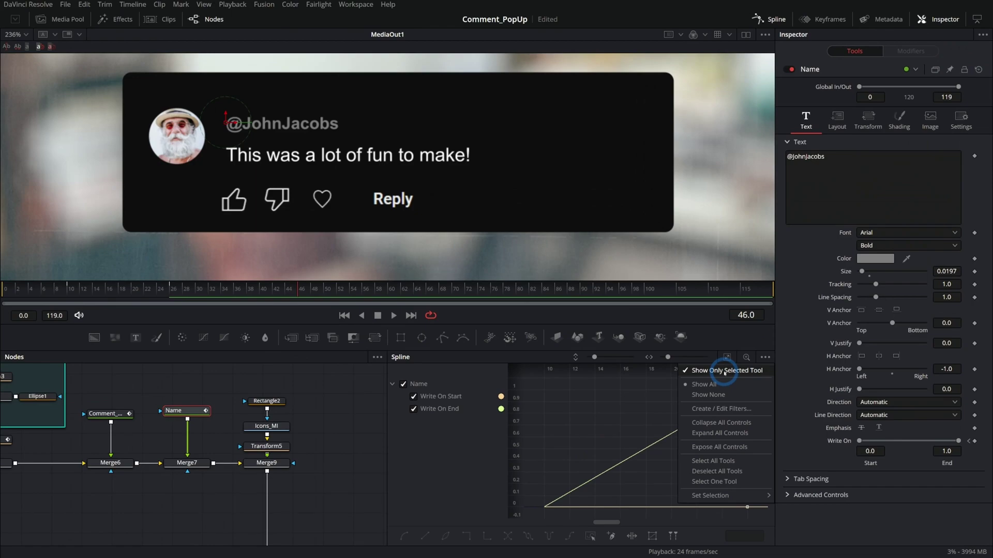
click(499, 283)
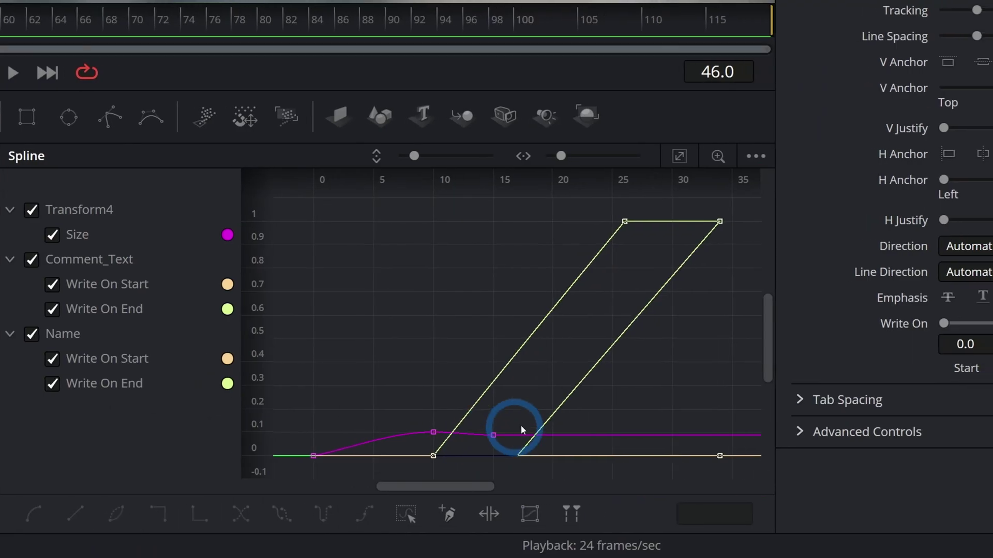
click(765, 357)
click(517, 304)
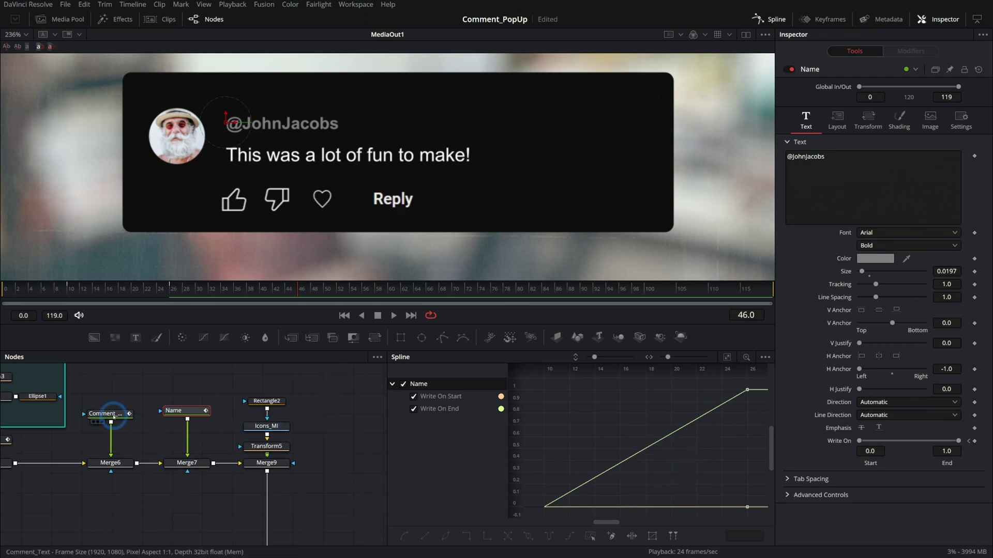
click(106, 414)
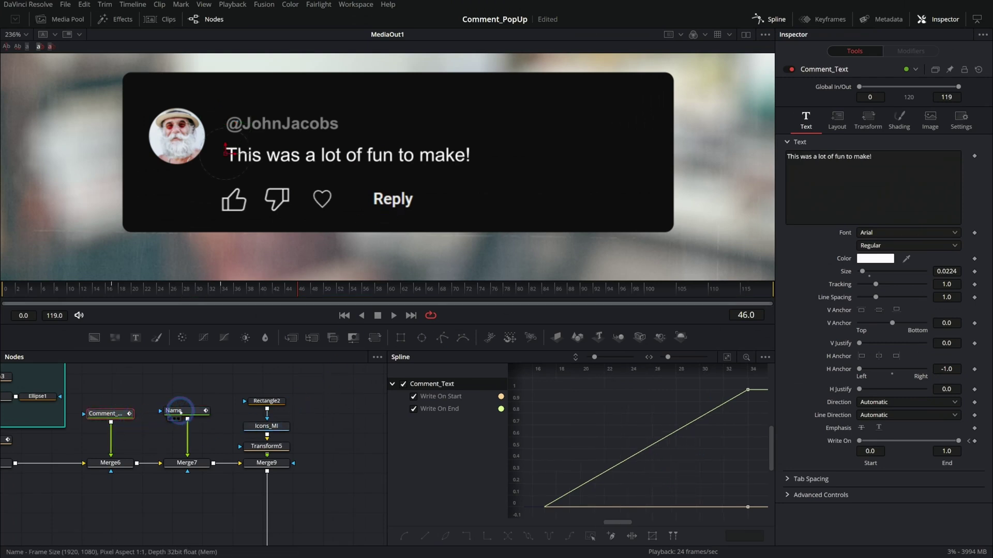
click(180, 411)
click(386, 317)
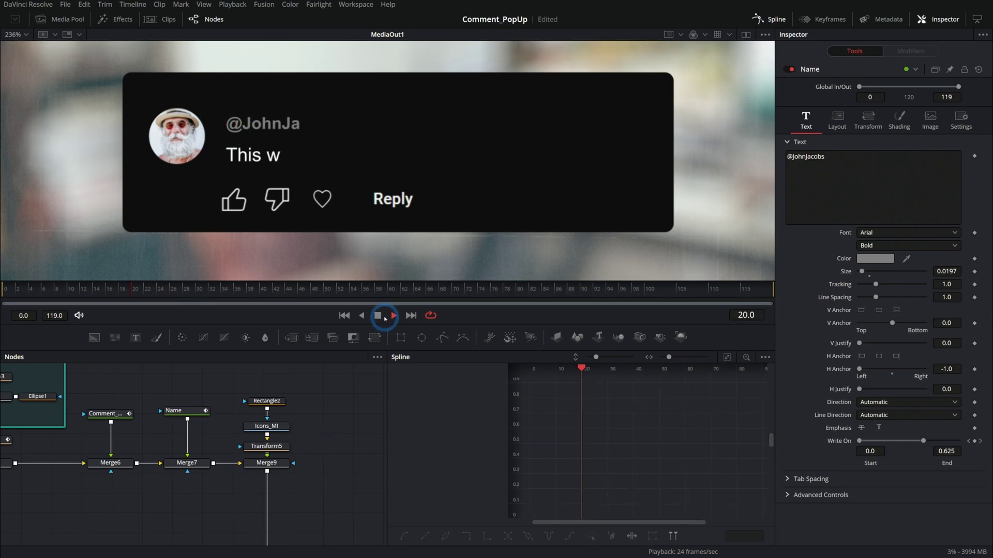
key(space)
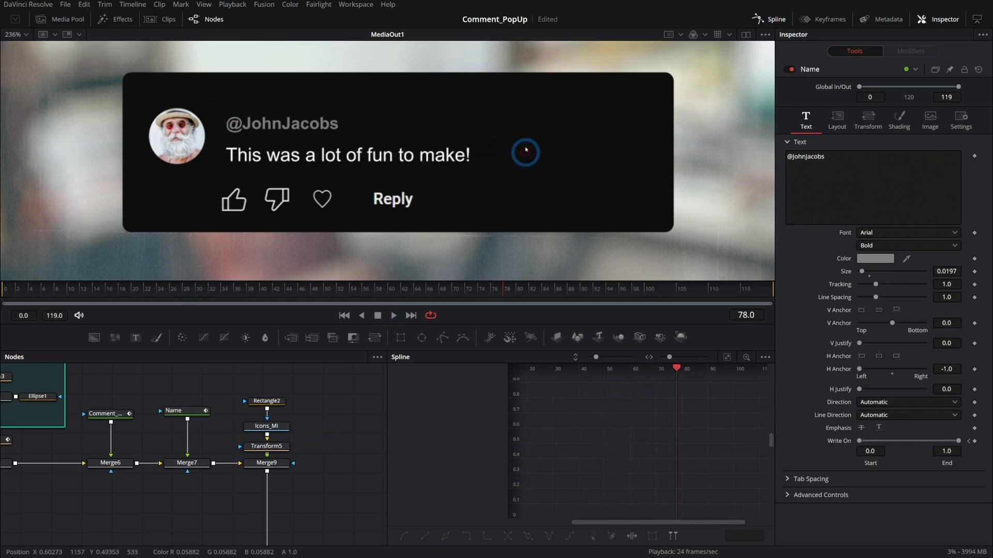
drag(381, 293, 225, 296)
drag(244, 371, 135, 476)
- Keyframe Rectangle1 Width at full size at frame 20 and 0.0 at frame 0
click(133, 474)
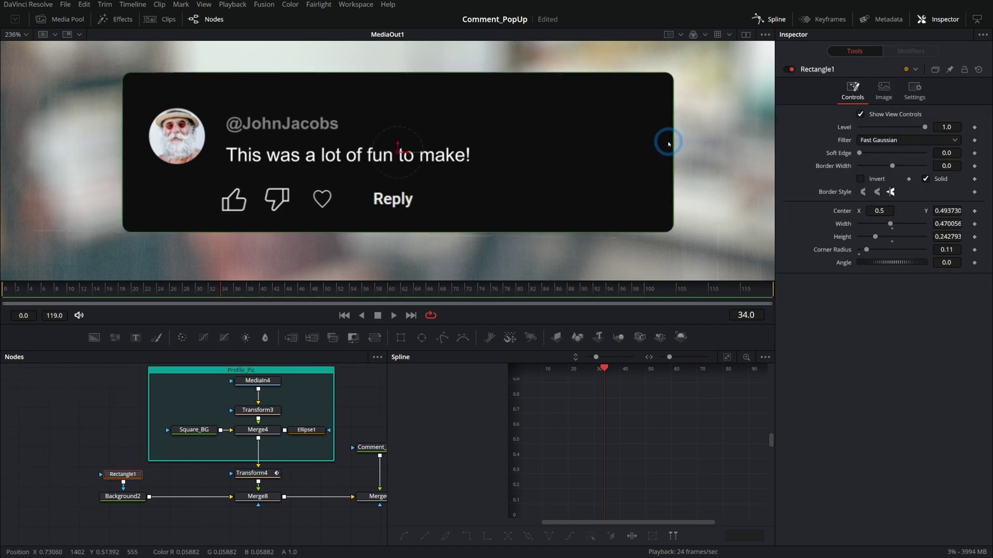
drag(126, 289, 122, 289)
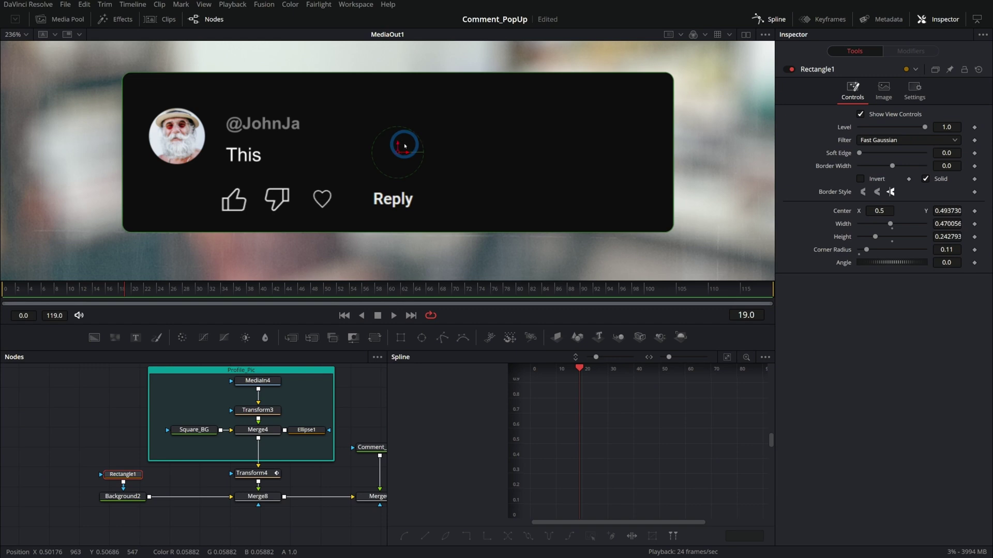
drag(134, 289, 135, 291)
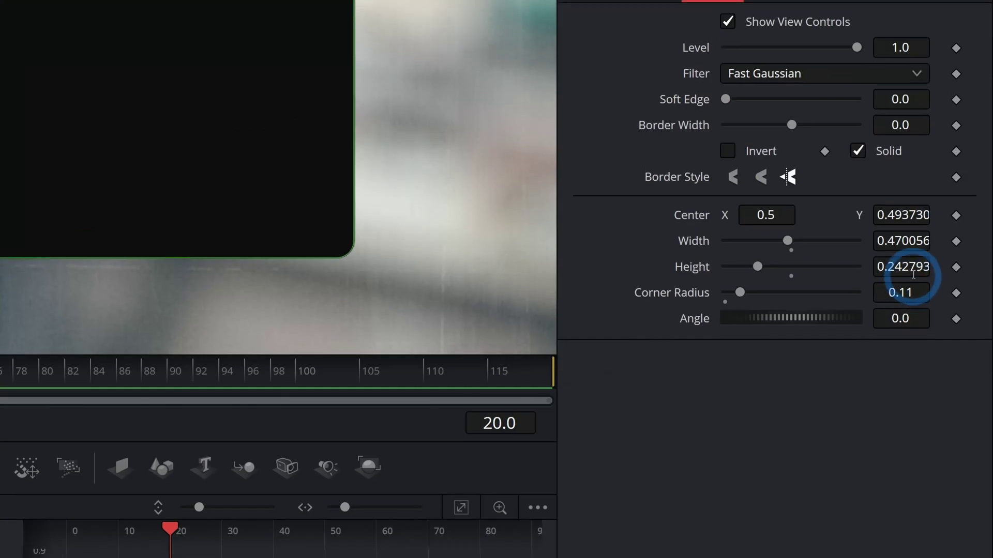
click(956, 277)
click(16, 294)
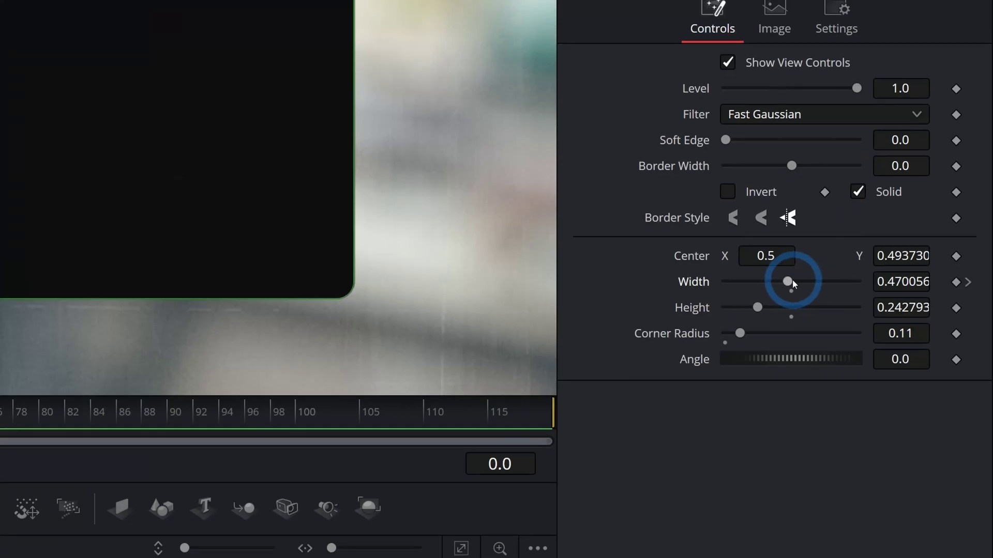
drag(890, 224, 843, 224)
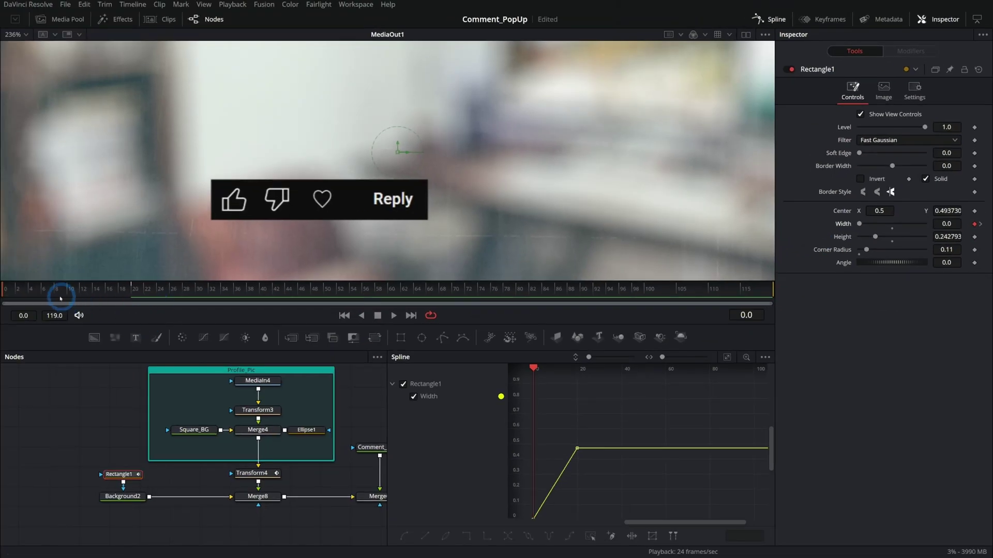
drag(60, 299, 130, 291)
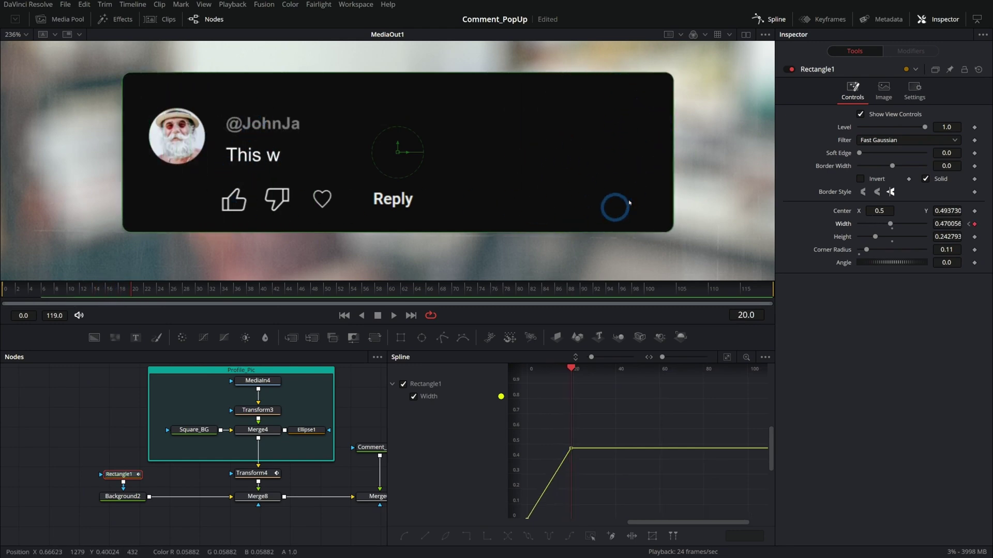
drag(88, 288, 1, 297)
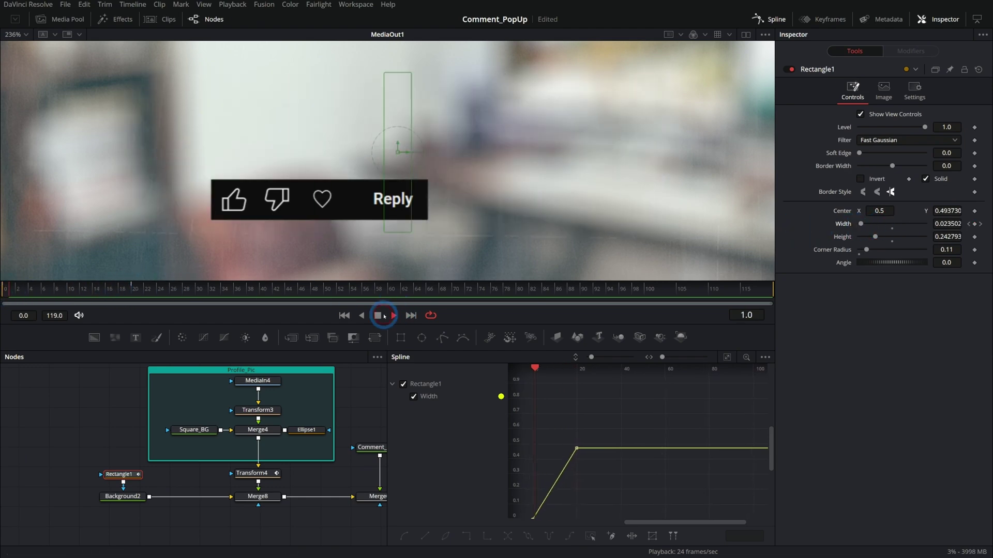
drag(105, 290, 130, 290)
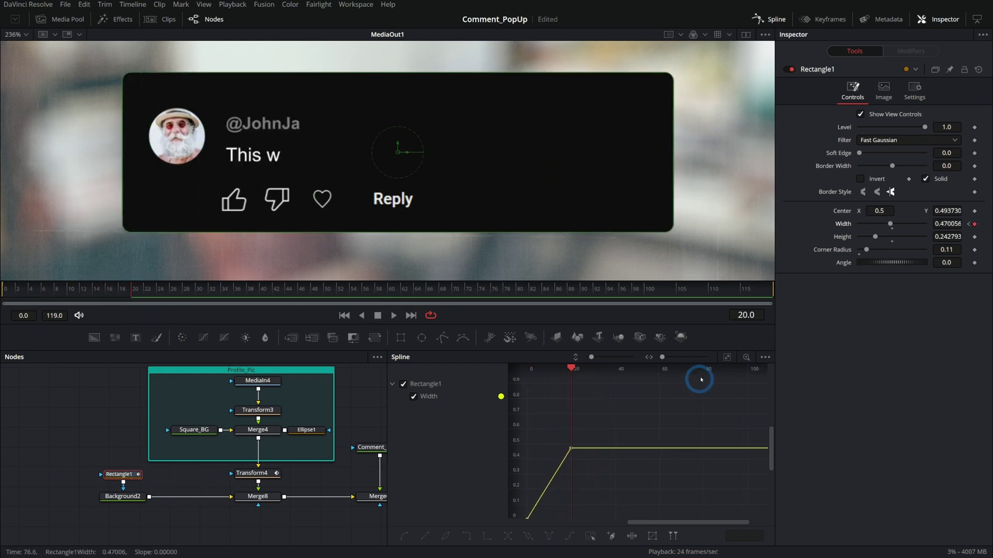
- Add a raised Width keypoint near frame 14 and smooth it for an overshoot
click(727, 357)
drag(689, 421, 686, 383)
key(s)
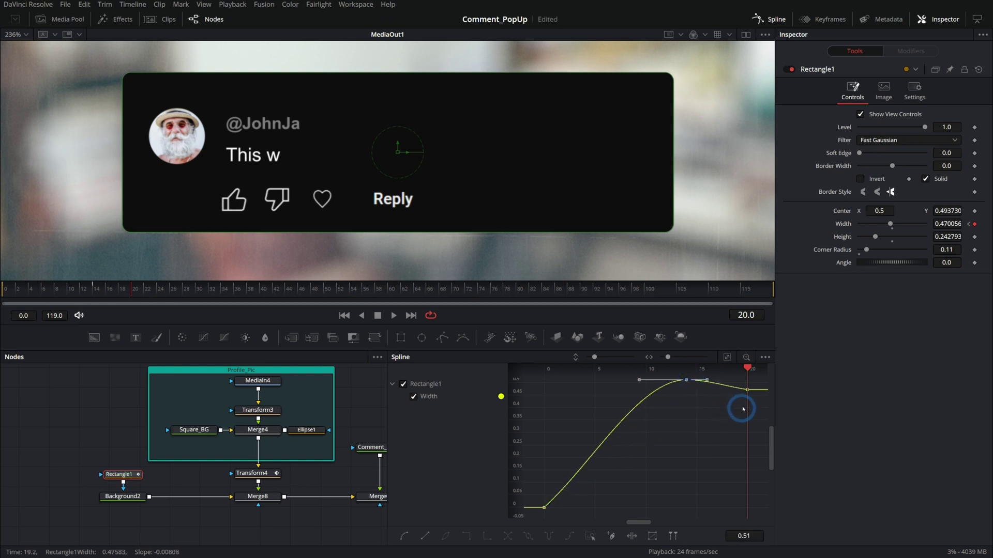
click(354, 318)
click(394, 315)
click(378, 315)
- Retime the settle keypoint, preview the overshoot, and close the spline graph
click(86, 289)
drag(640, 394, 692, 395)
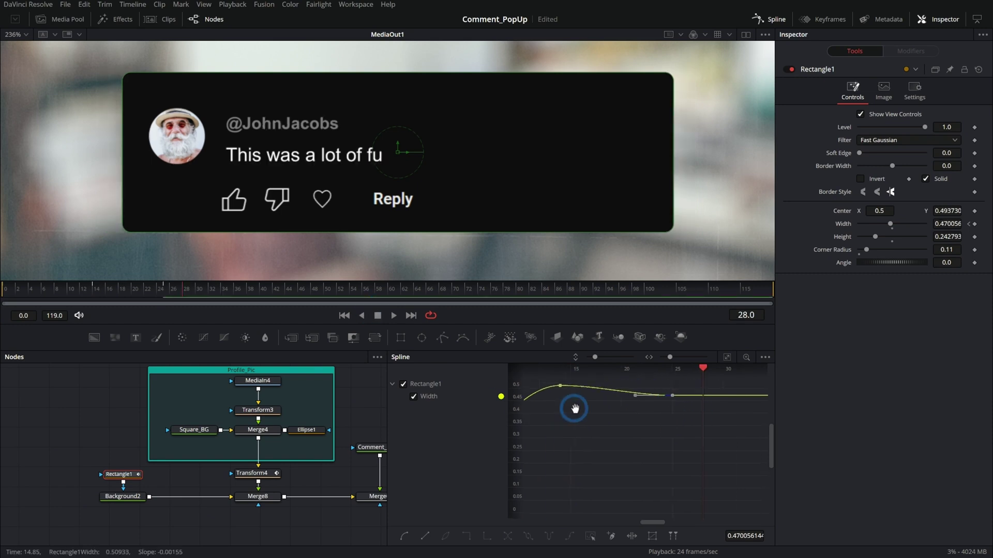
click(378, 316)
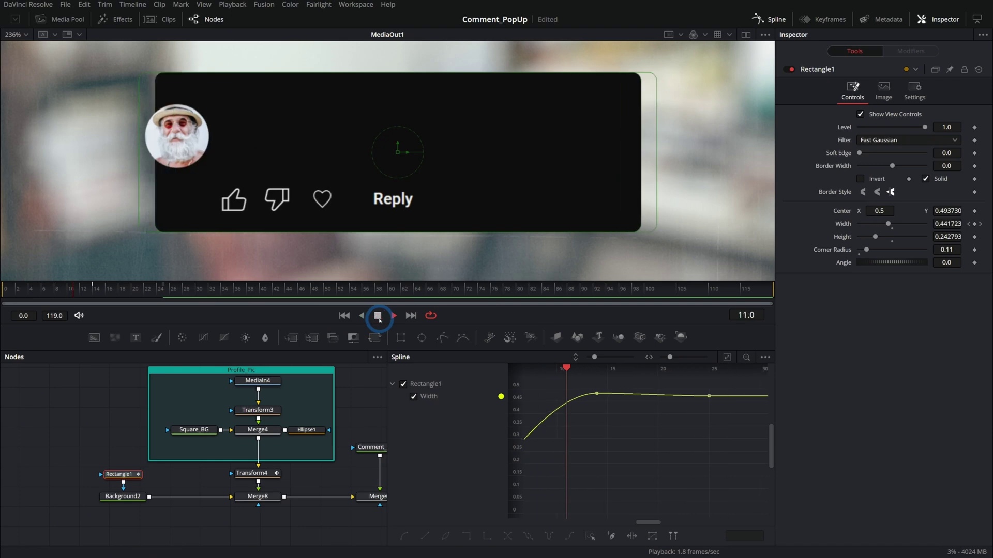
click(378, 315)
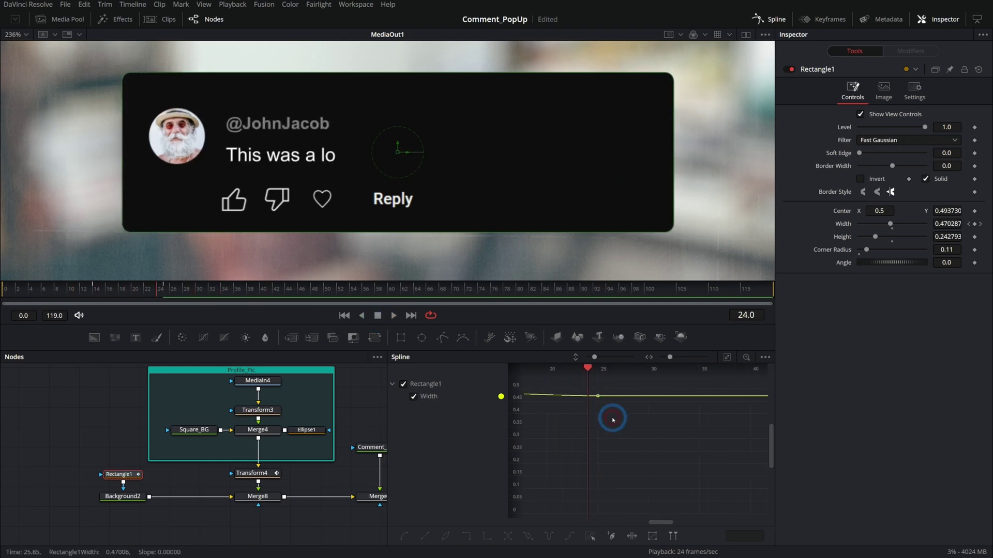
drag(677, 406, 649, 404)
click(378, 316)
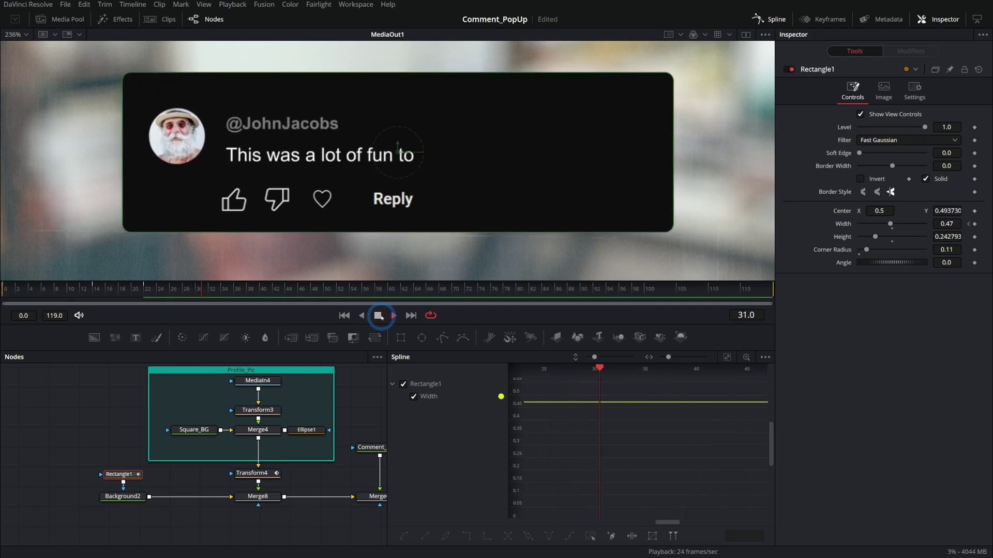
click(362, 315)
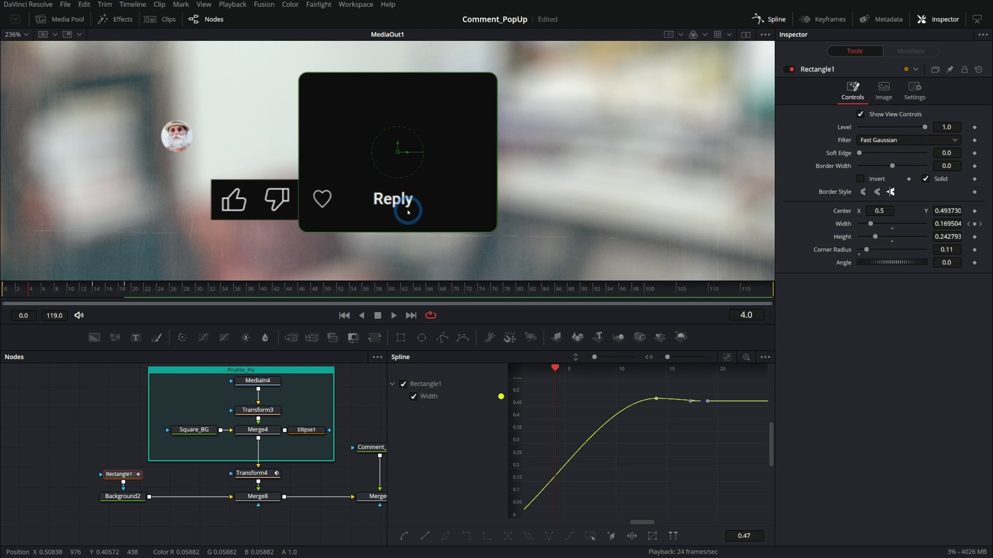
click(747, 27)
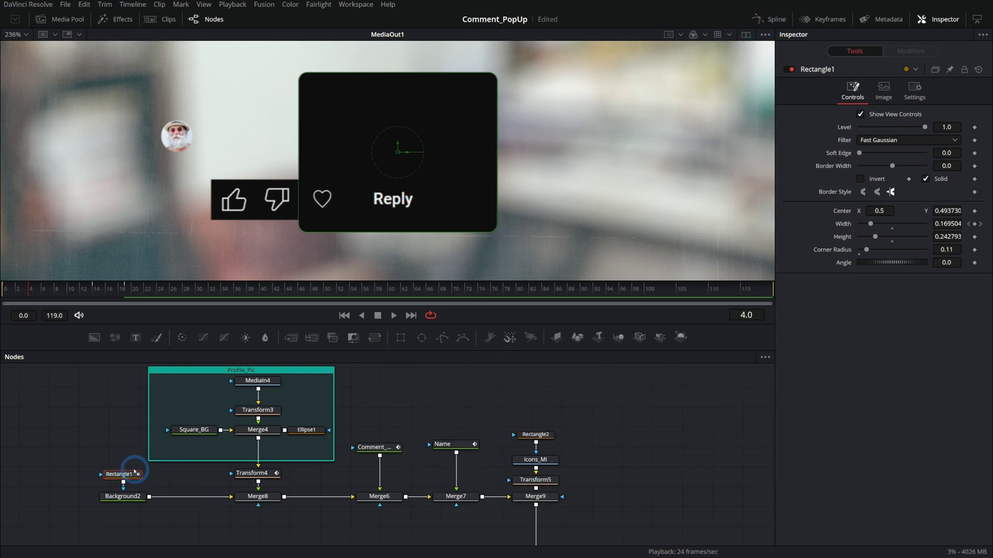
- Connect Rectangle1's output to Merge9's mask input and scrub to check the whole card revealing together
drag(117, 474, 556, 498)
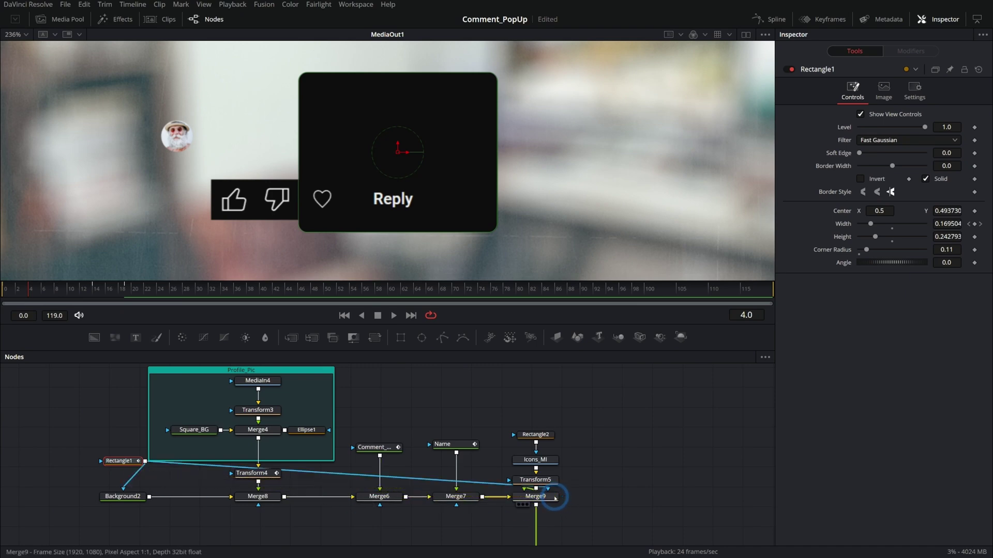
click(342, 161)
drag(173, 292, 84, 294)
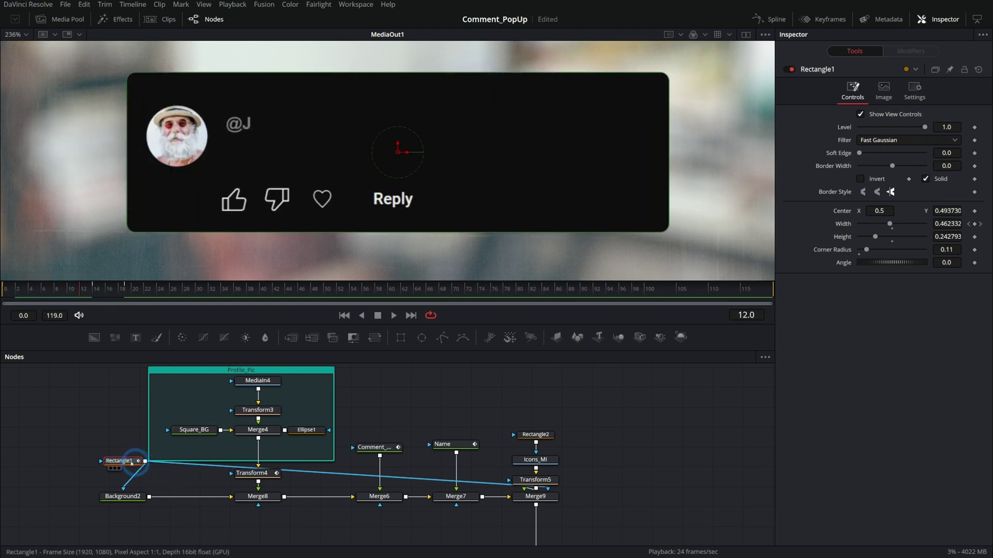
drag(120, 460, 337, 509)
drag(73, 294, 225, 291)
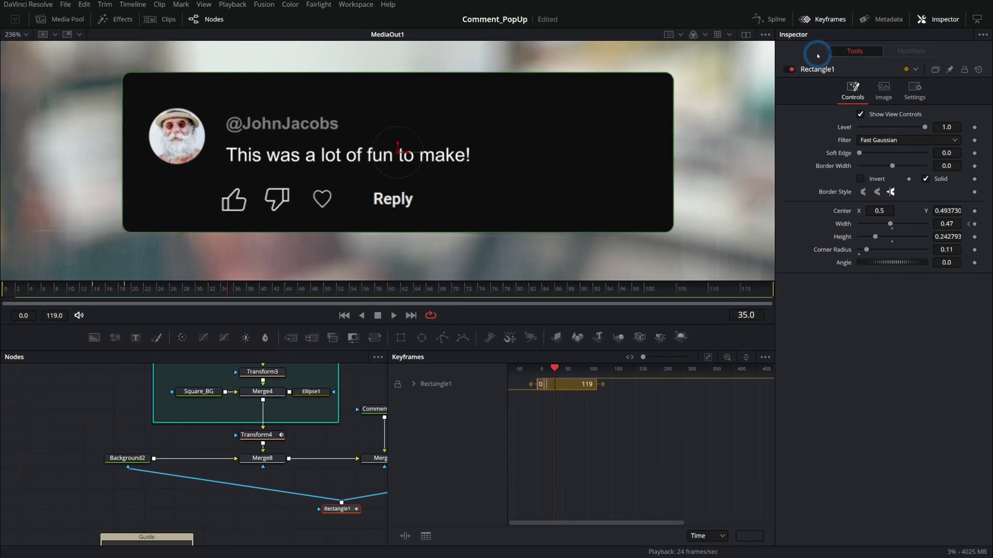
- Fit the Keyframes view to frames 0–119 and set it to show only selected tools
click(708, 358)
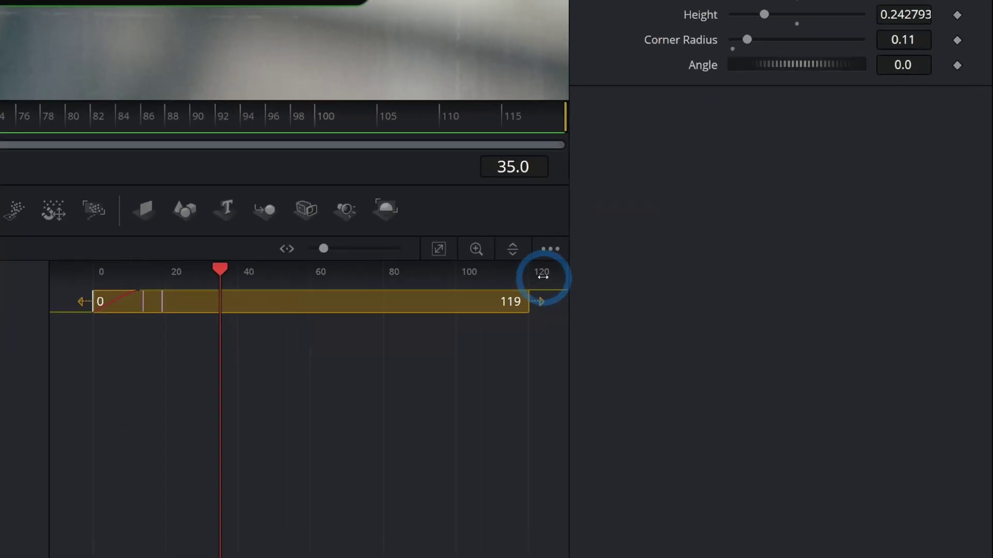
click(759, 361)
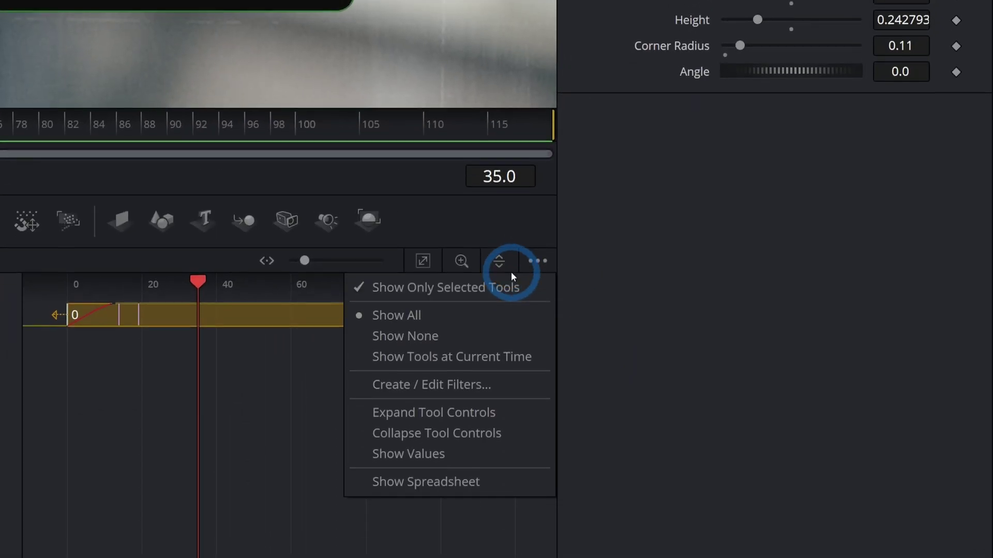
click(515, 294)
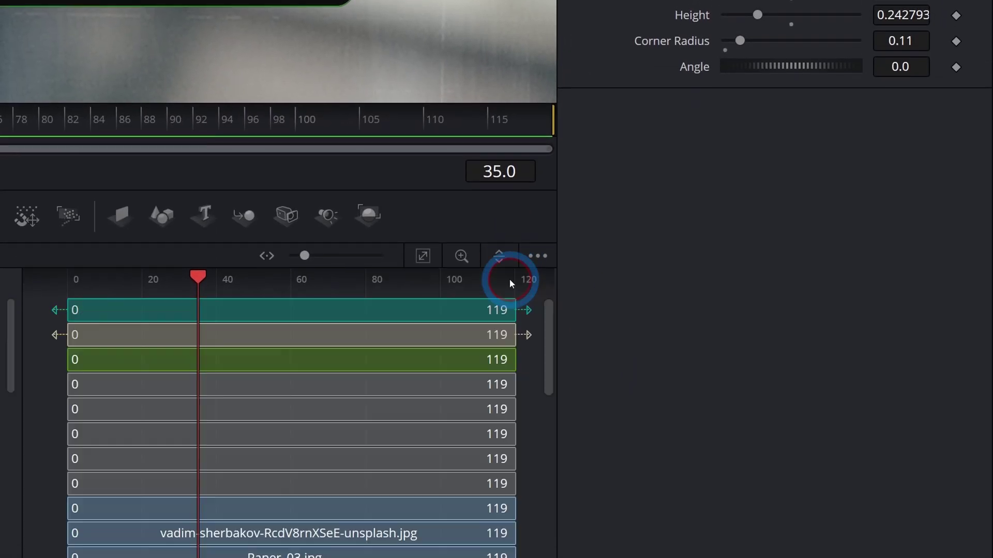
scroll(639, 419, down, 5)
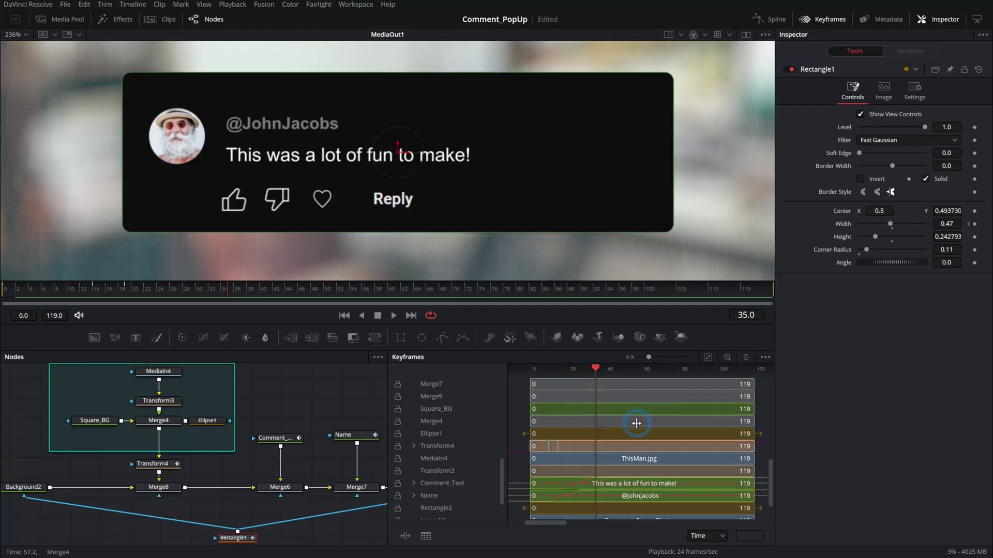
scroll(637, 430, up, 5)
scroll(638, 430, down, 8)
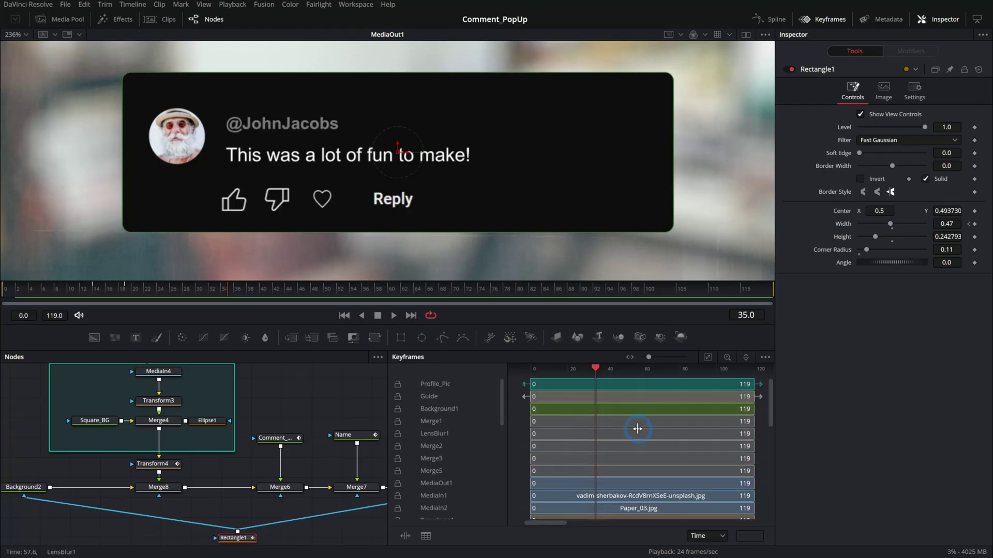
click(765, 357)
click(744, 371)
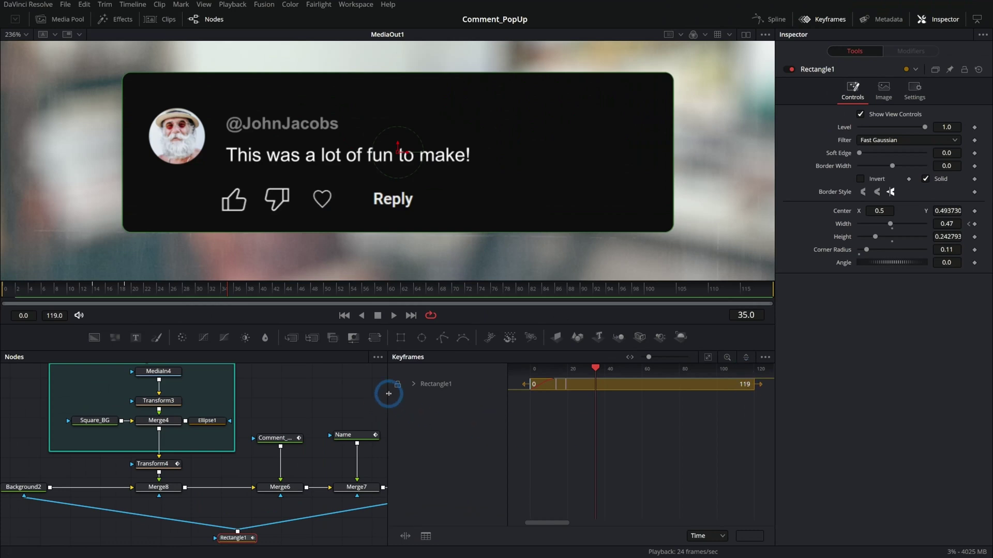
- Select Comment_Text, Name, Transform4 and Rectangle1 and expand their animated keyframe tracks
drag(388, 393, 565, 393)
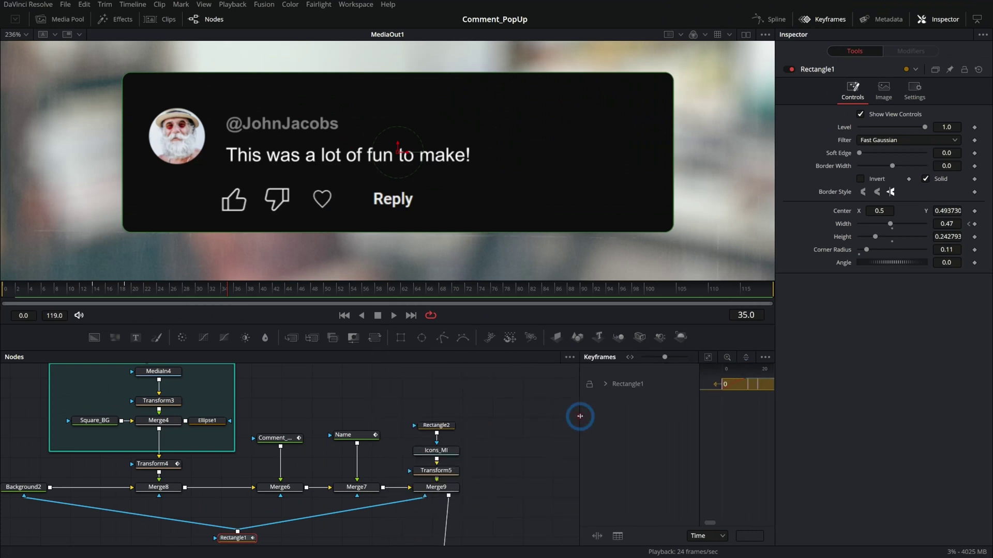
drag(386, 385, 286, 455)
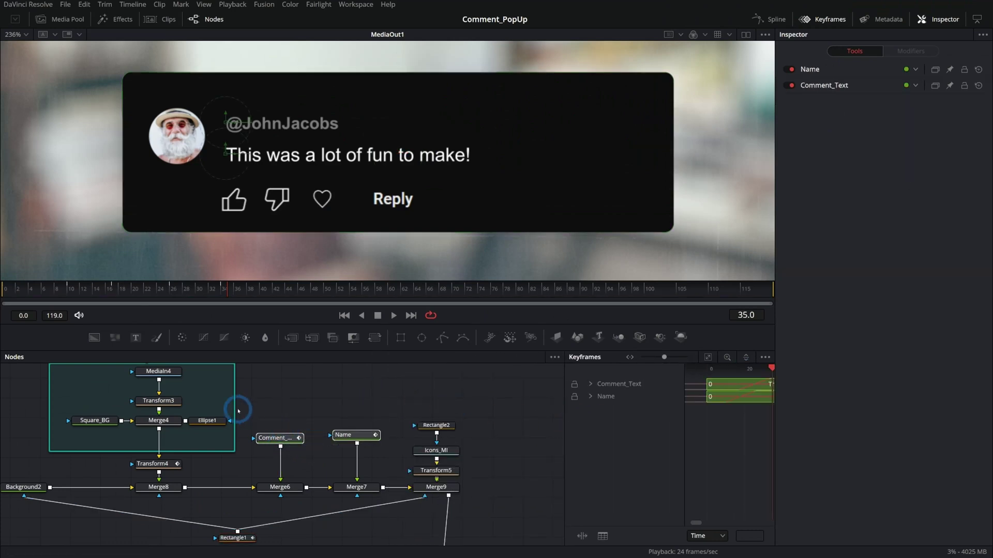
ctrl+click(166, 464)
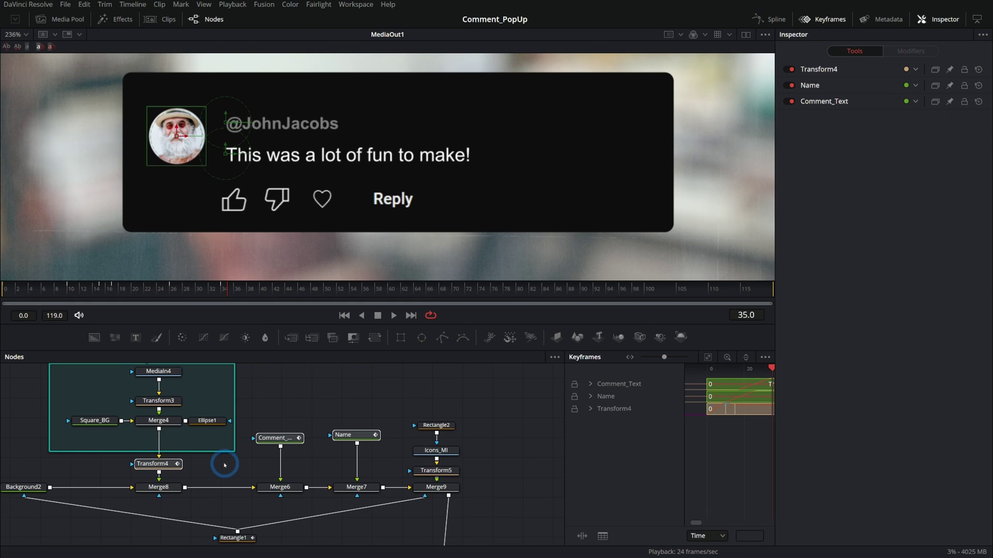
drag(225, 466, 312, 445)
ctrl+click(329, 523)
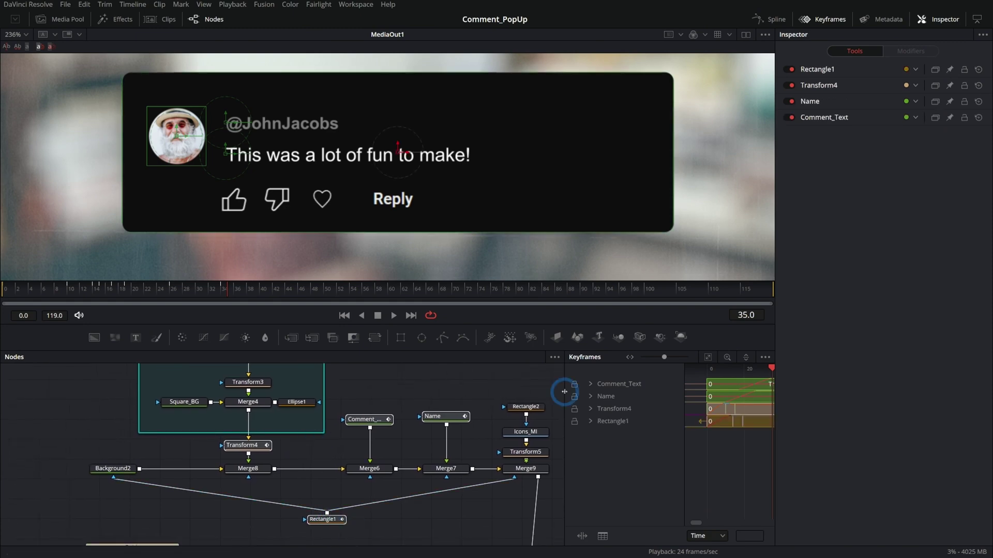
drag(565, 391, 434, 392)
click(708, 357)
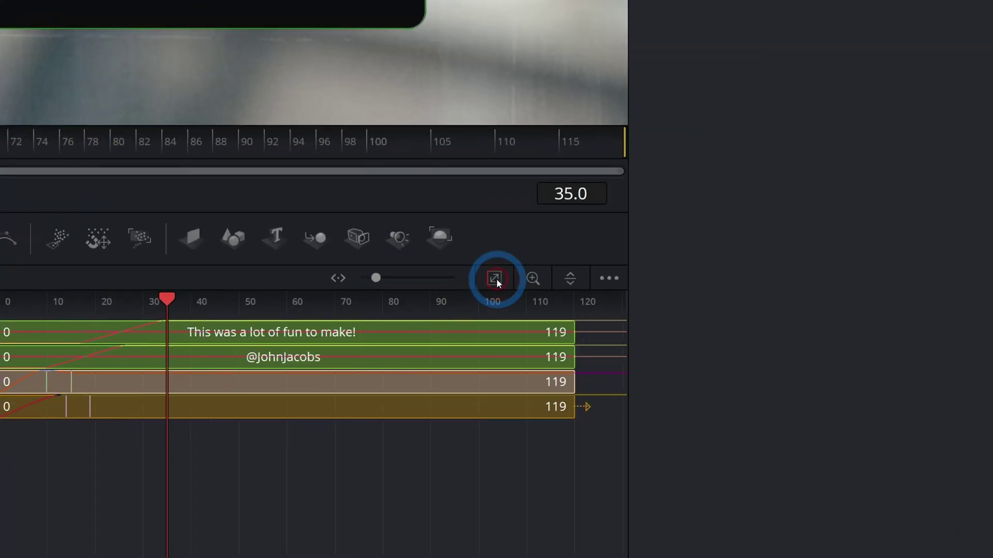
click(338, 422)
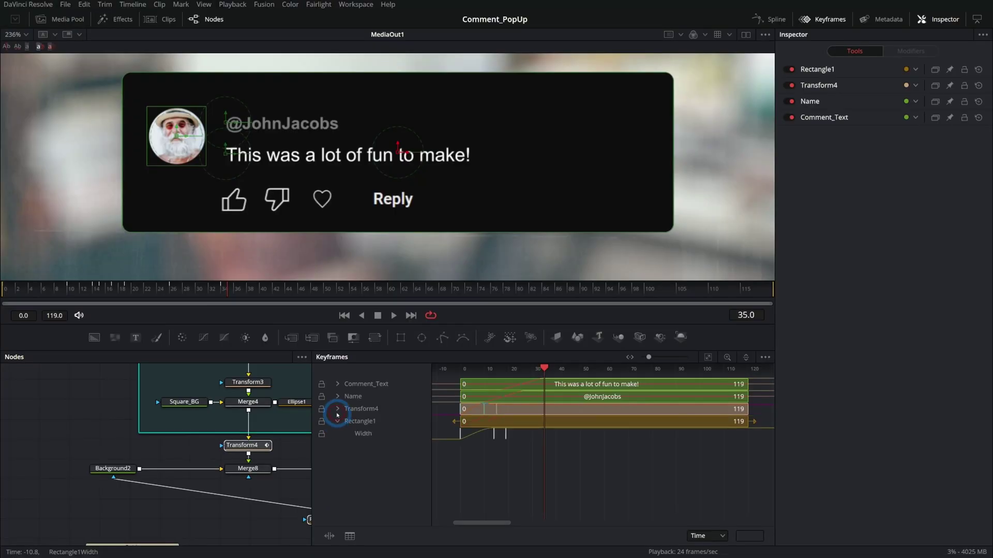
click(337, 410)
click(337, 397)
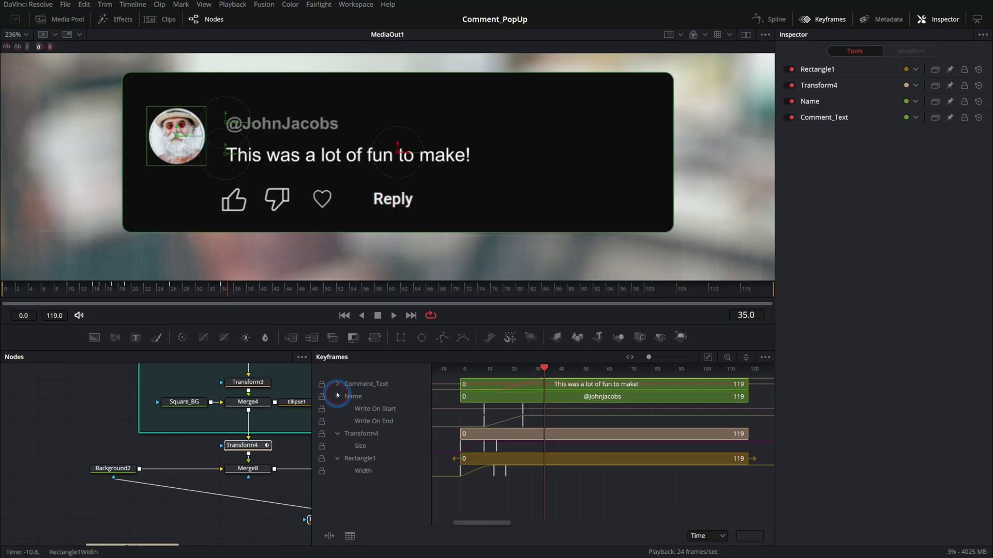
- Delay Transform4's Size keyframes about 5 frames and the name's write-on keys about 9 frames
click(338, 385)
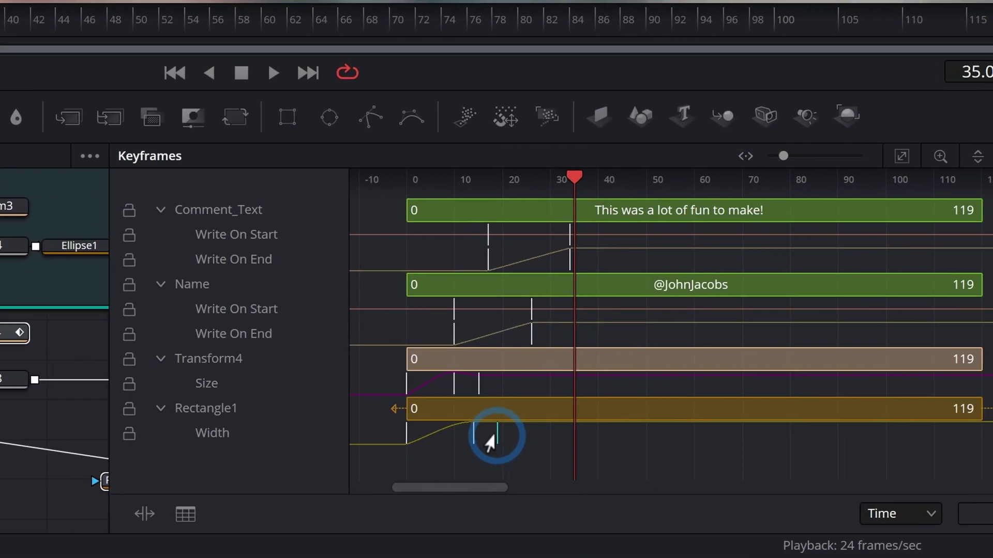
click(566, 432)
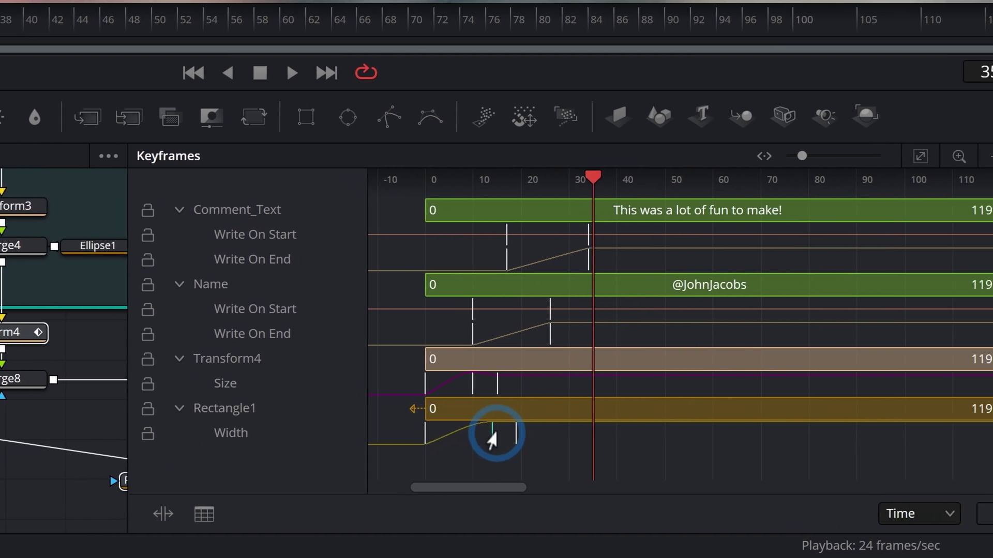
drag(425, 384, 533, 388)
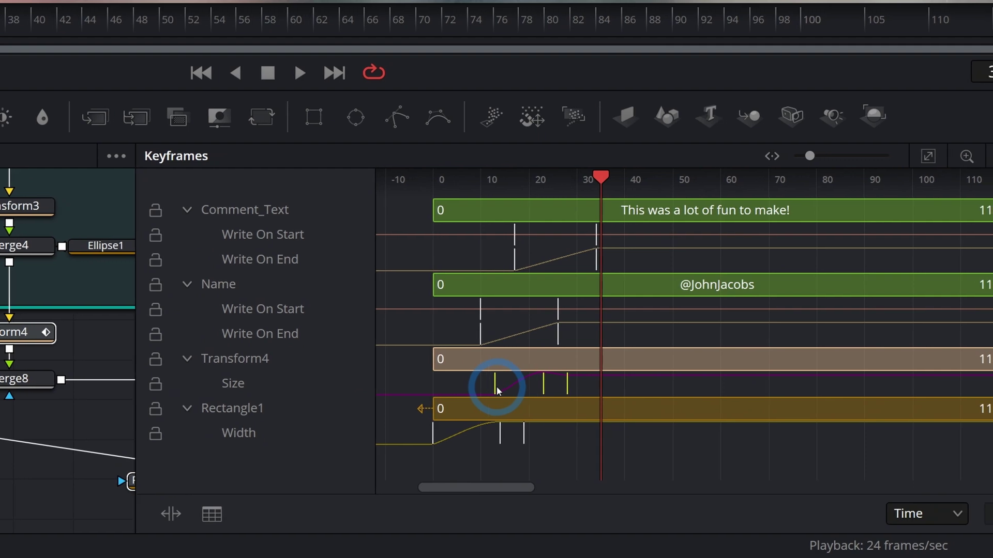
drag(587, 288, 518, 351)
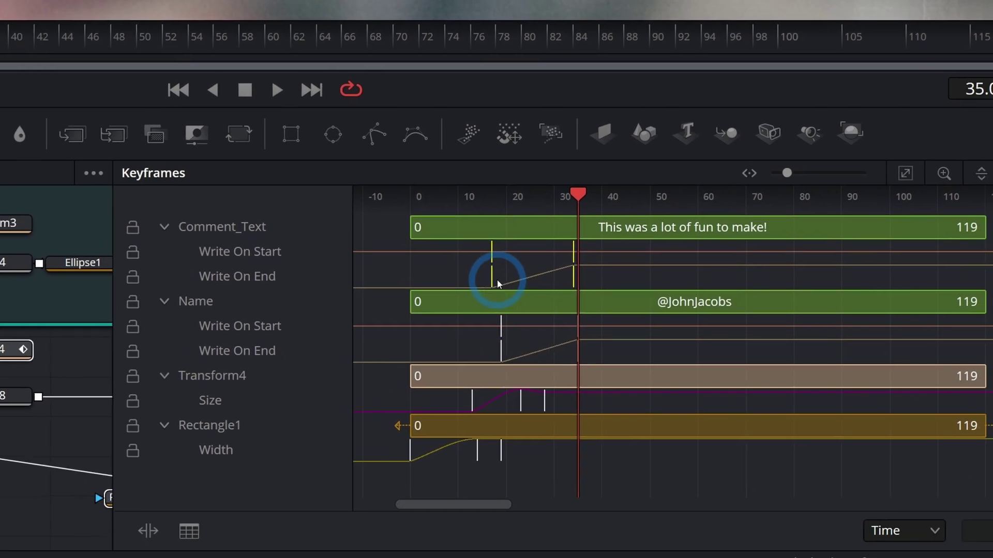
click(274, 73)
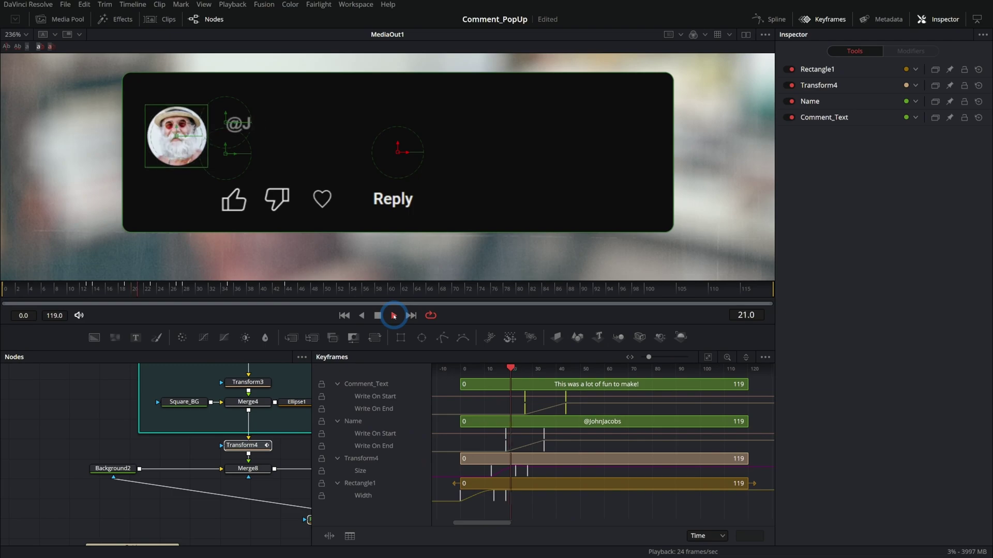
- Move the Name Write On End keyframe about 3 frames later, check playback, and close the Keyframes panel
click(543, 445)
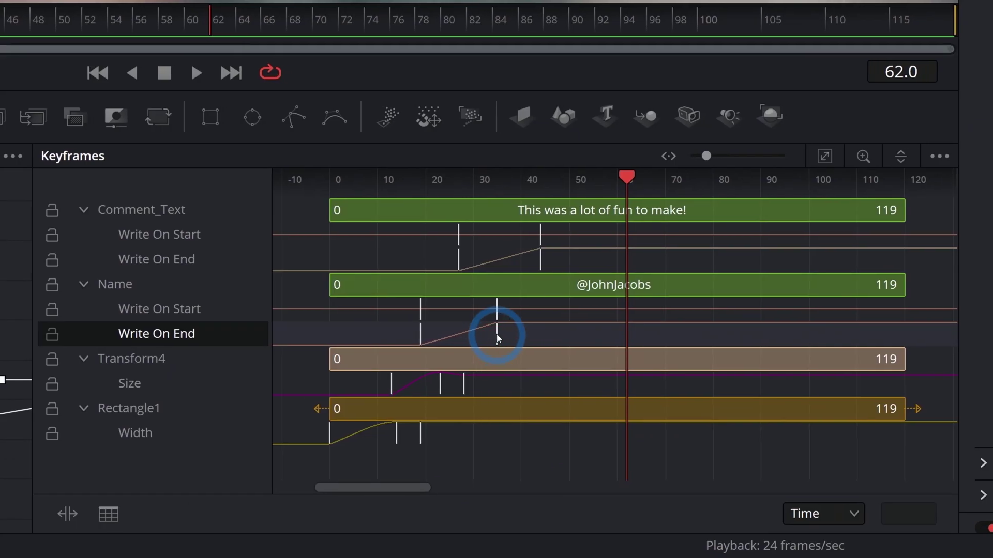
click(171, 284)
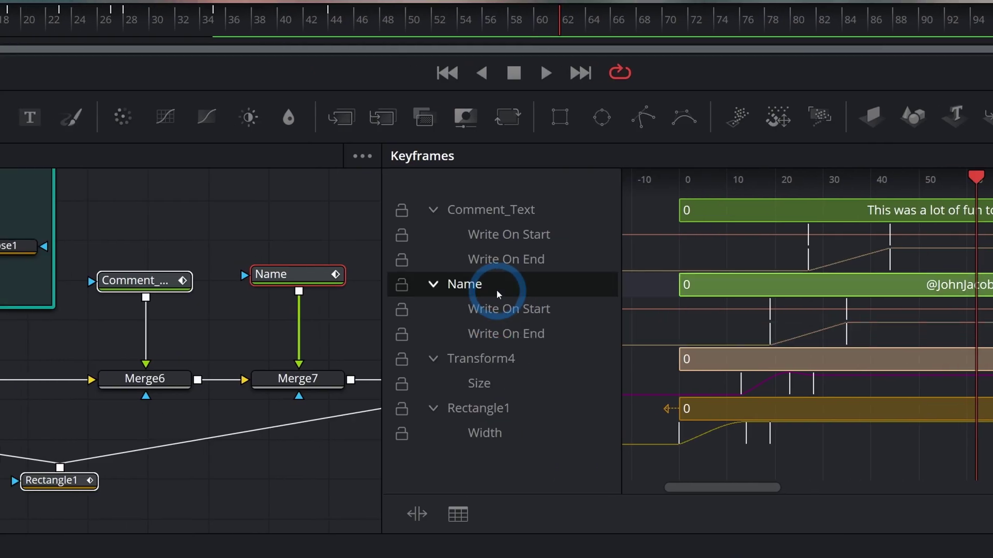
drag(500, 336, 458, 344)
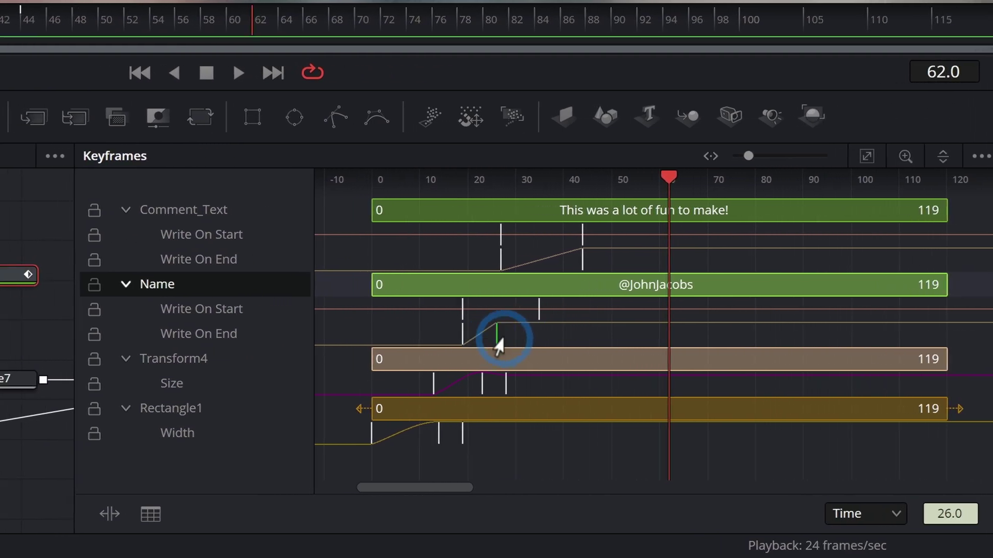
click(260, 331)
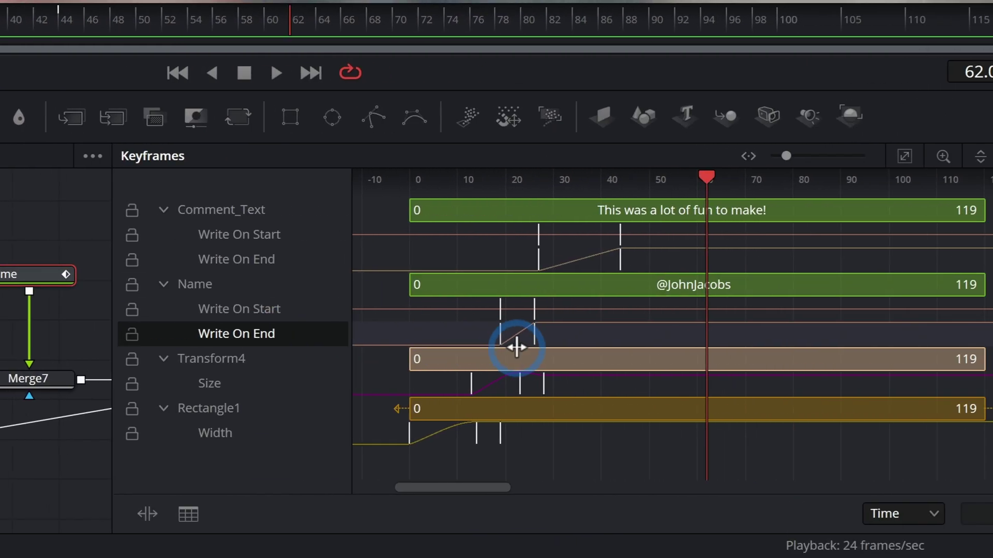
drag(516, 348, 492, 337)
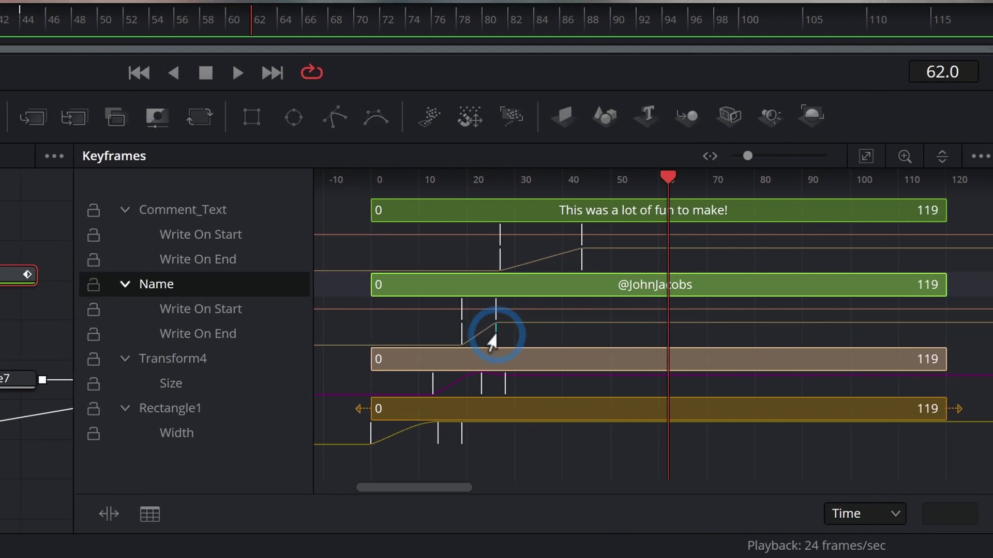
click(690, 181)
drag(531, 373, 559, 375)
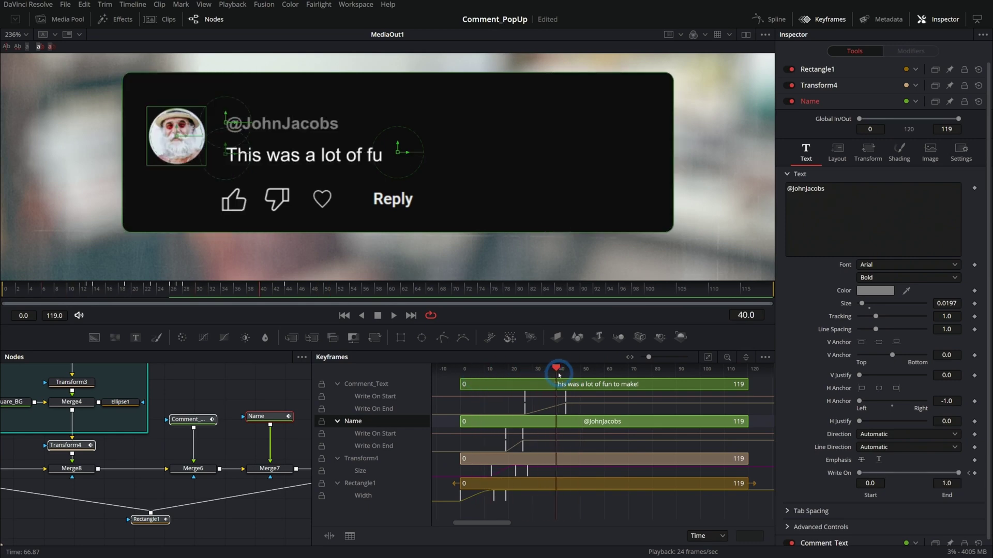
click(393, 315)
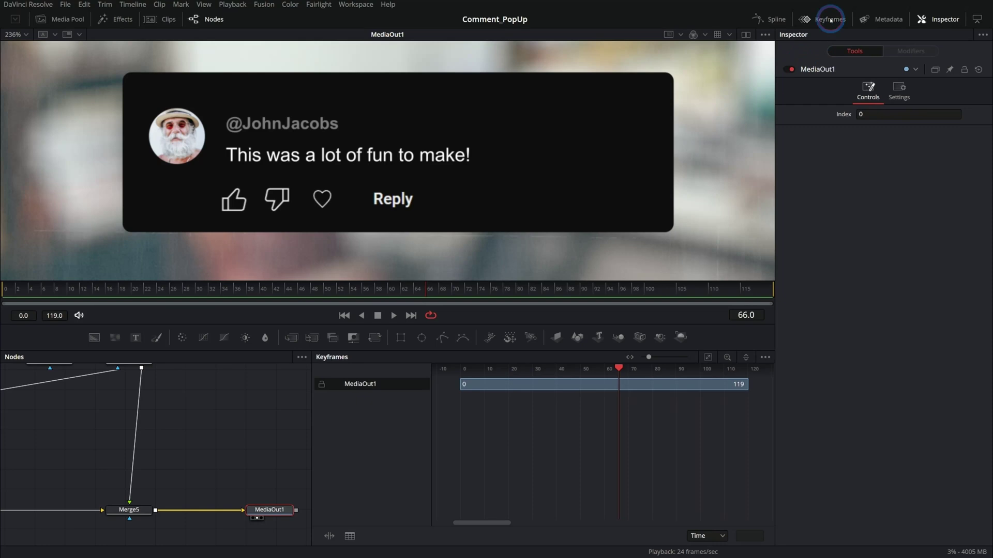
click(830, 20)
scroll(468, 412, down, 3)
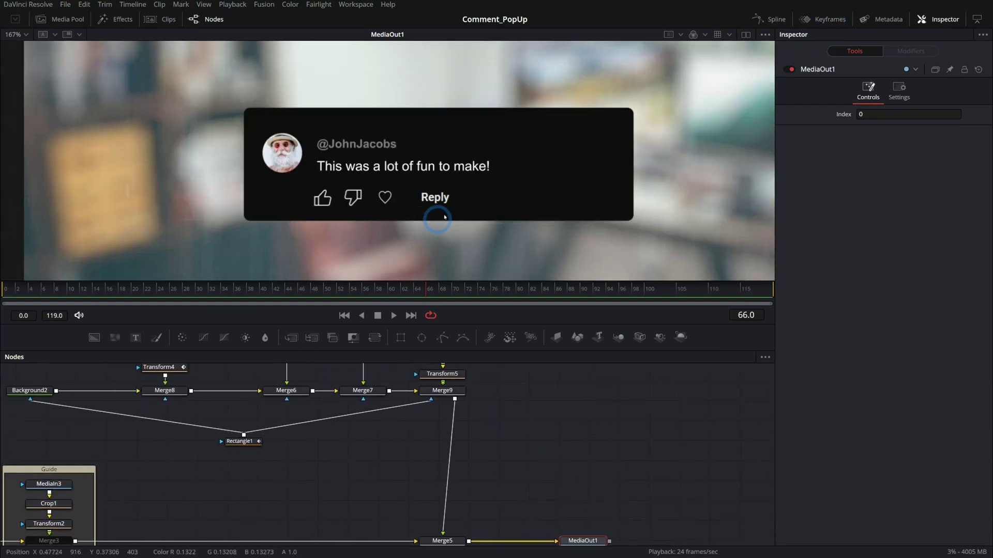
click(478, 395)
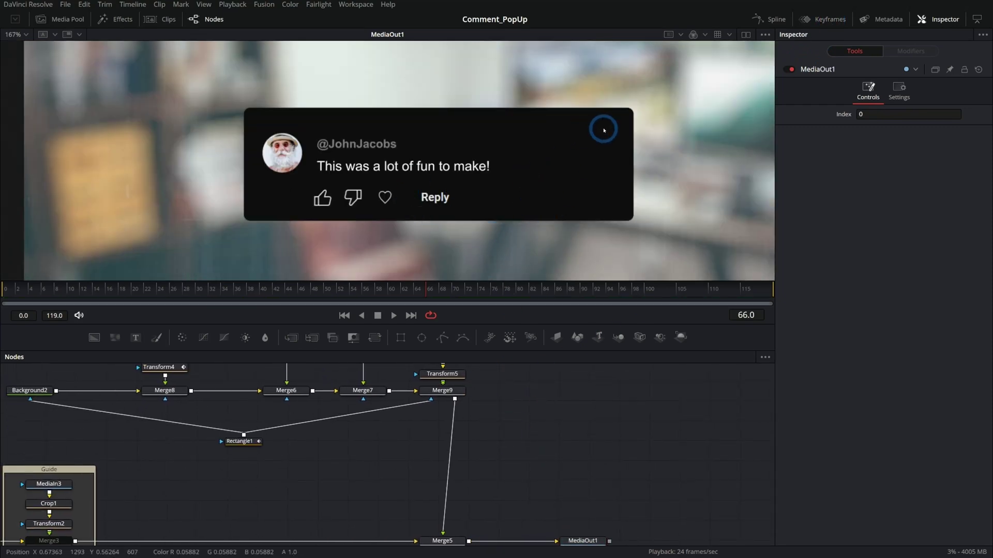
- Insert a Shadow tool after Merge9 via the 'sh' tool search
click(464, 390)
key(shift+space)
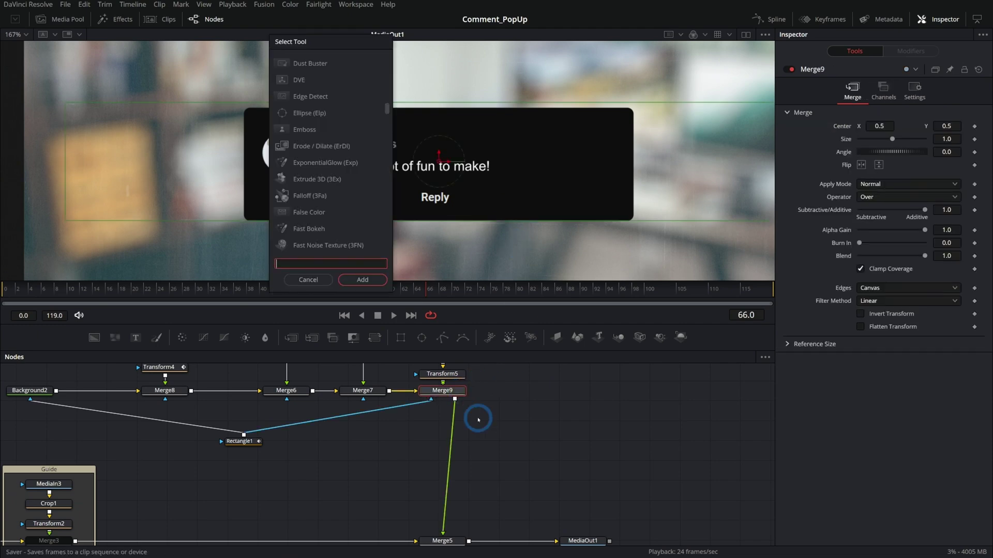
text(sh)
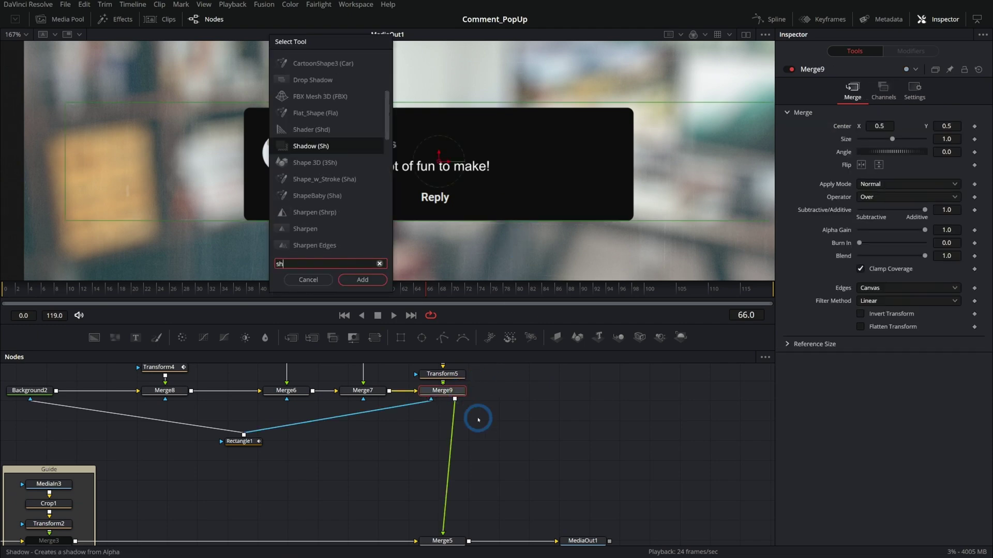
key(Return)
- Set shadow Softness 0.0122, Offset 0.513/0.468 and alpha about 0.25, then compare and play
click(875, 126)
drag(879, 114, 937, 115)
drag(924, 191, 875, 197)
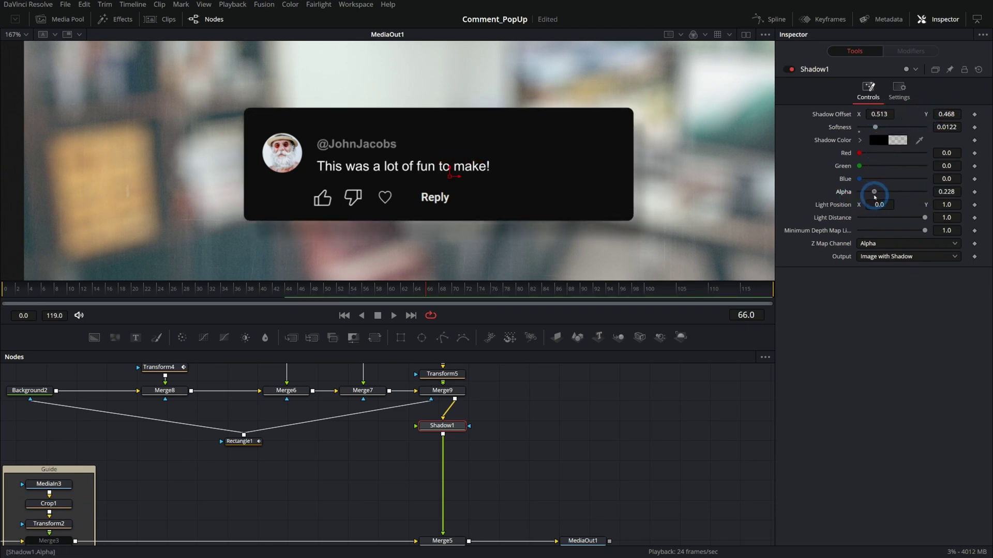
click(788, 70)
click(788, 69)
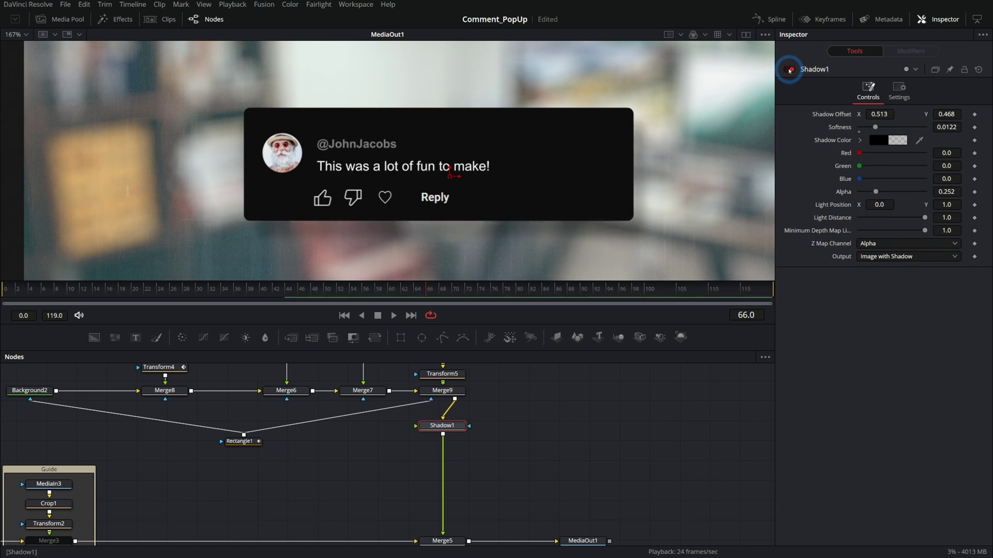
click(584, 541)
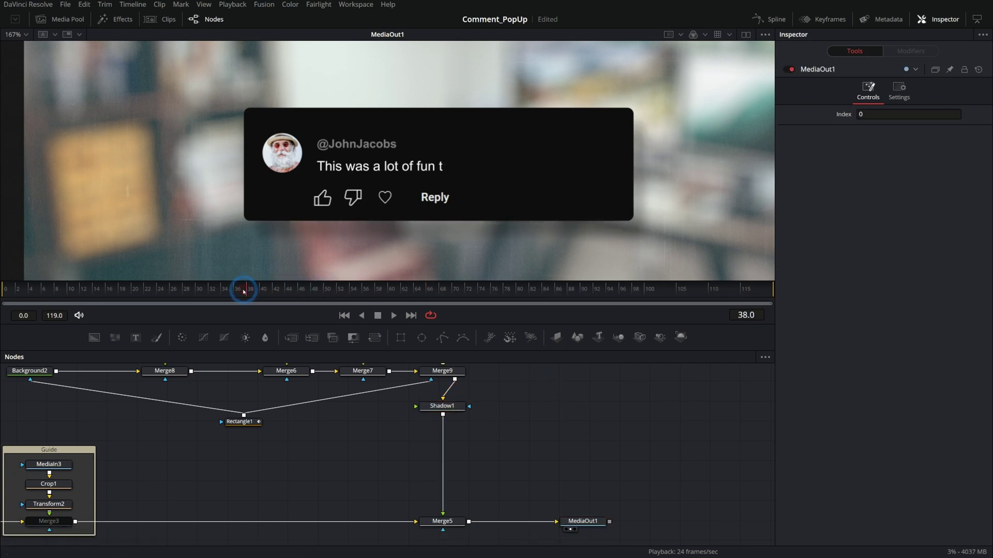
drag(151, 293, 10, 313)
key(space)
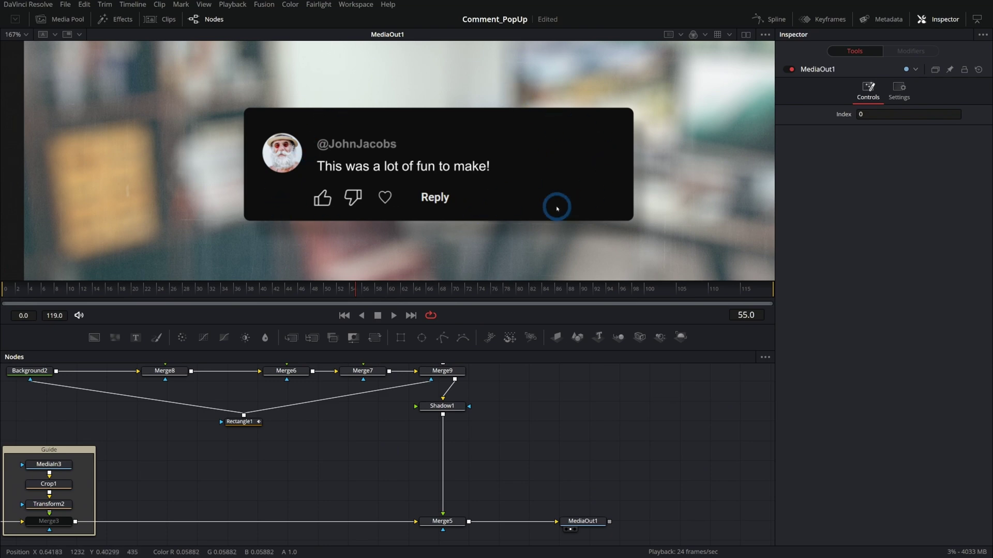
- Insert a Brightness Contrast tool between Merge9 and Shadow1 and raise Gamma to 1.57
click(450, 460)
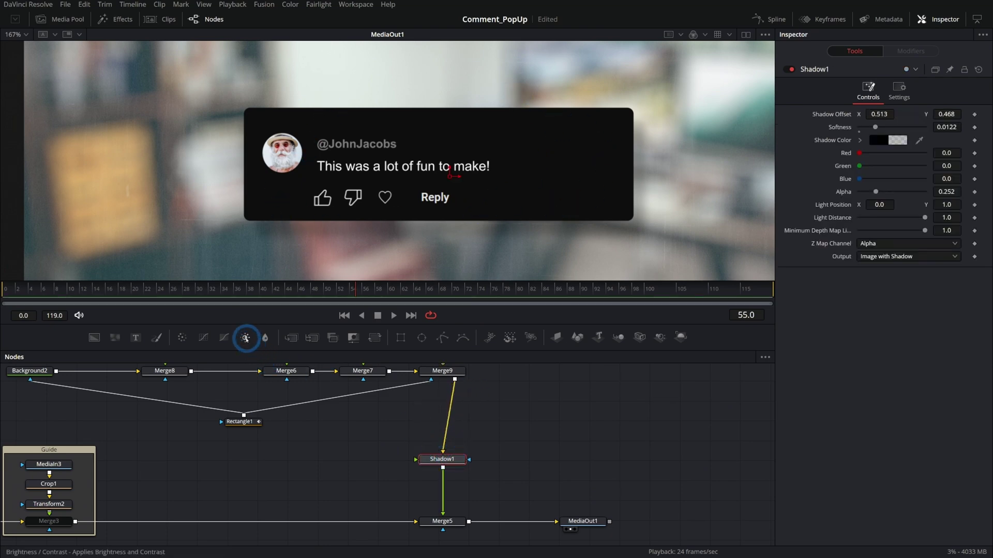
drag(440, 426, 440, 426)
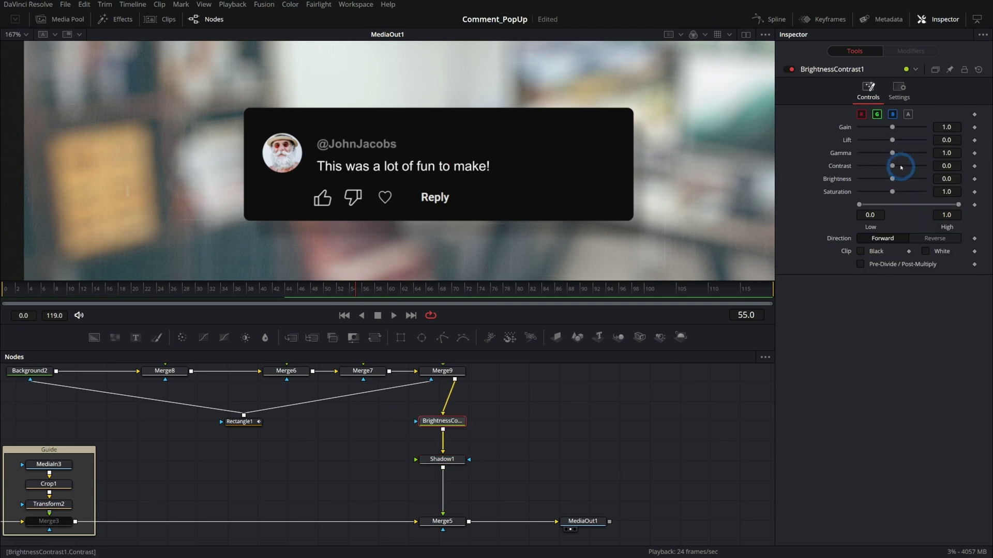
drag(894, 155, 896, 155)
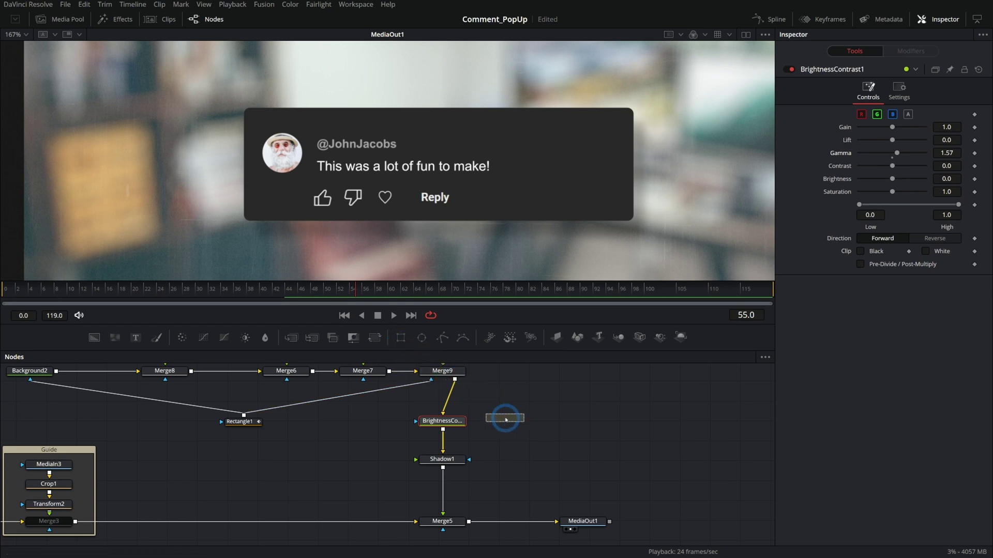
- Mask it with a thin Rectangle3 strip (Width 0.041, Angle -22) and keyframe its Center across the clip
click(506, 420)
drag(589, 201, 456, 141)
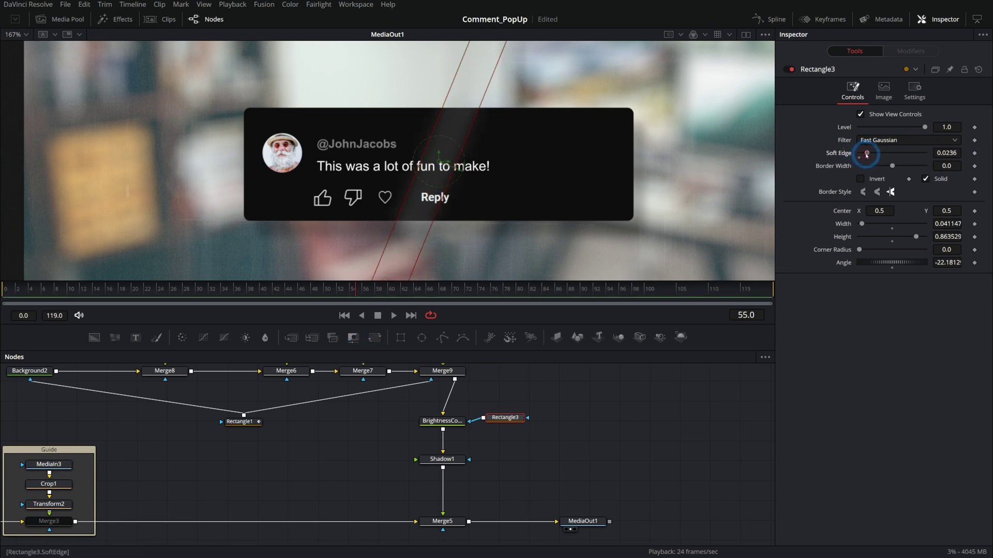
drag(446, 162, 191, 193)
click(38, 288)
drag(38, 288, 5, 288)
click(955, 279)
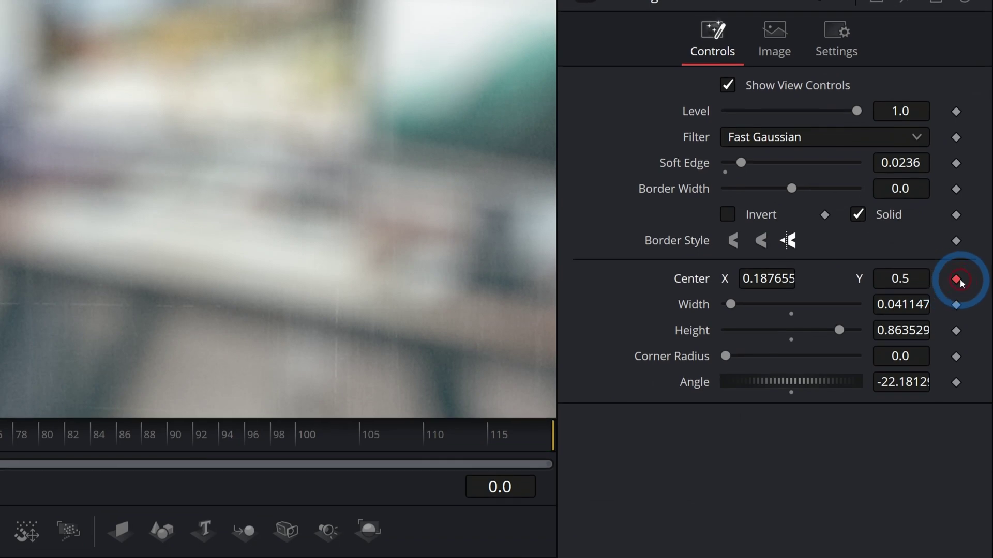
click(282, 432)
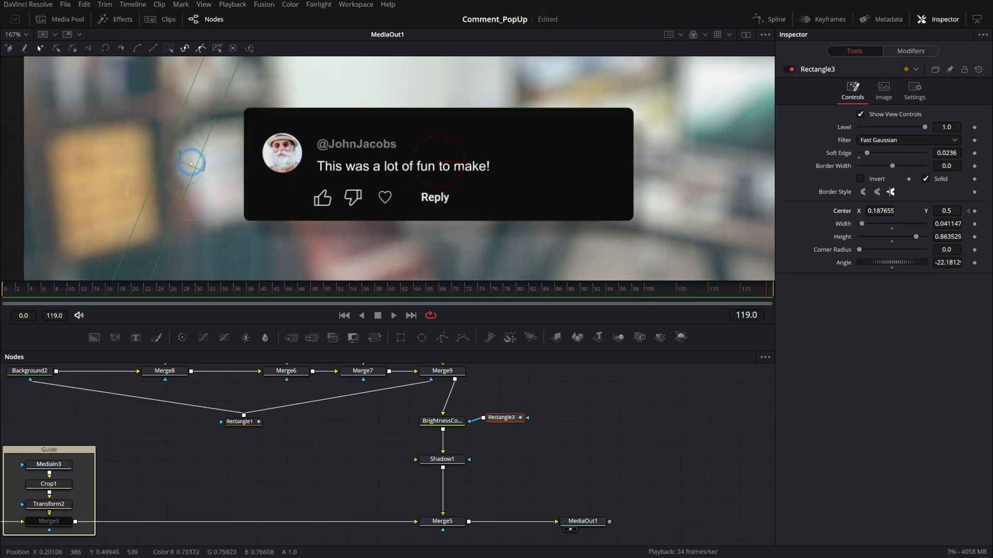
click(375, 316)
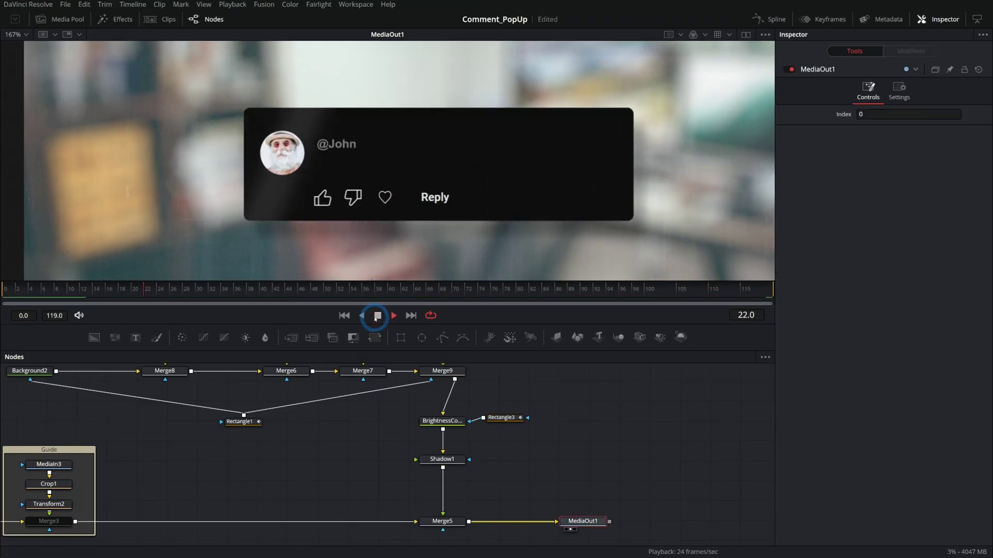
click(447, 299)
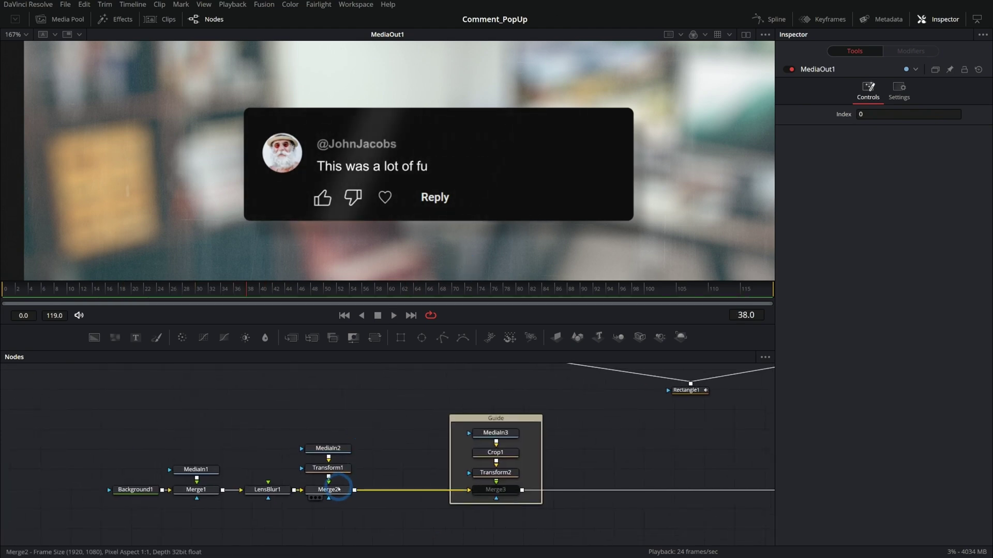
- Insert a Transform6 node after Merge1 in the background chain
click(339, 489)
key(shift+space)
text(sh)
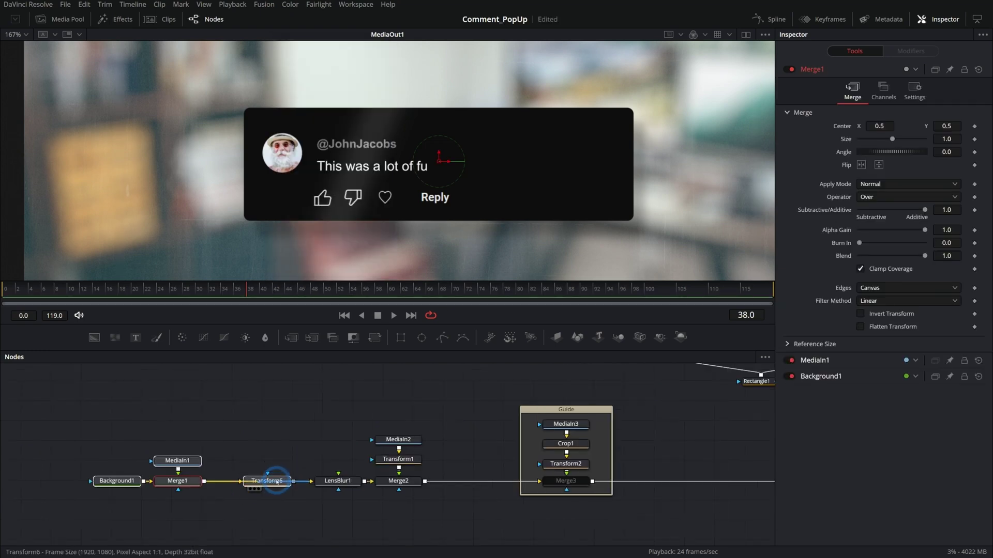
click(277, 481)
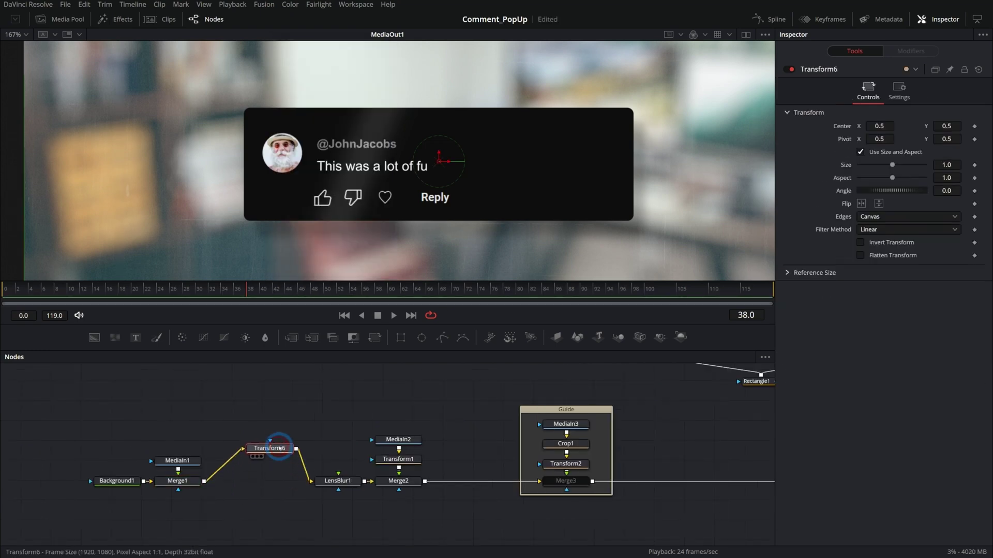
key(minus)
- Key Transform6 Center X at 0.459 on frame 0 and 0.49 on frame 119, then play back
drag(871, 126, 863, 125)
click(117, 290)
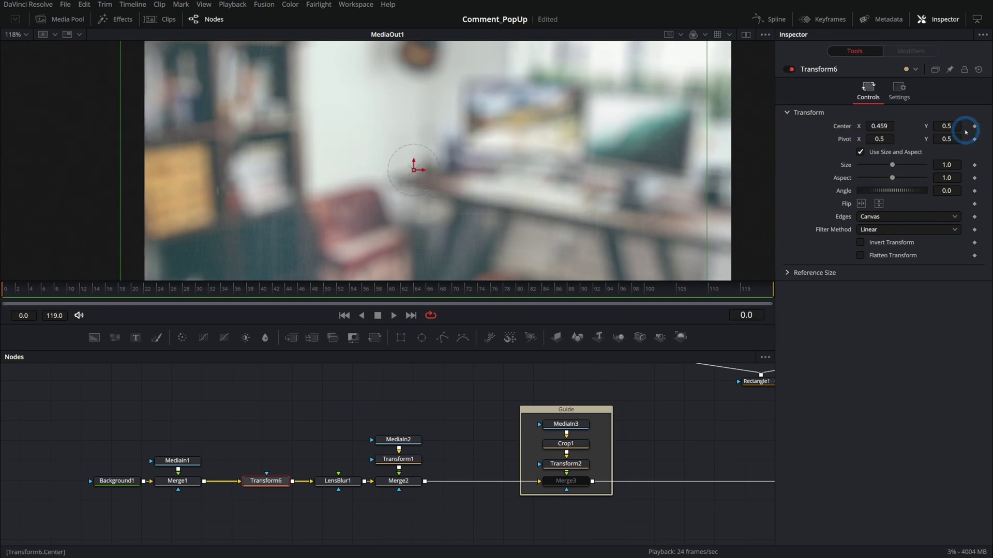
key(End)
drag(888, 125, 897, 130)
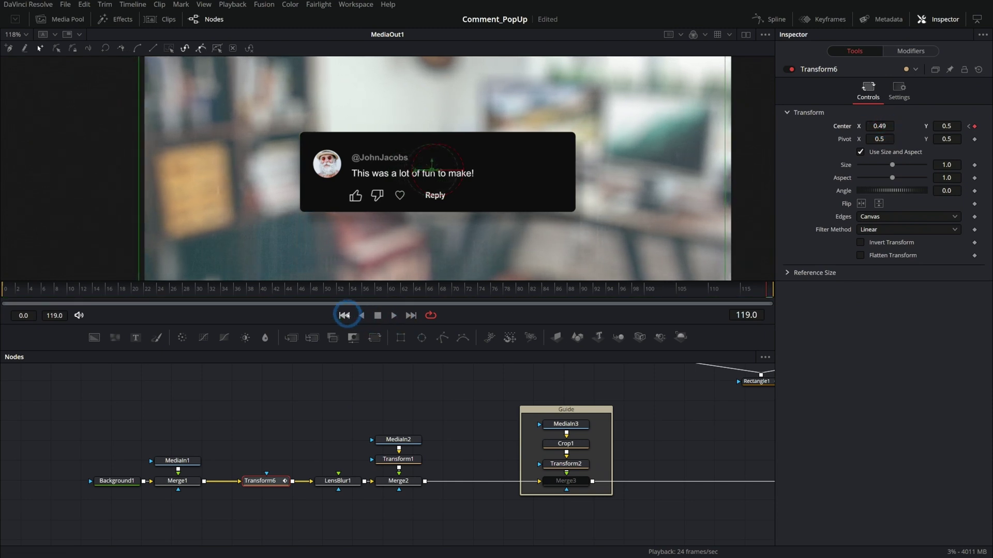
click(344, 315)
click(393, 315)
drag(651, 437, 505, 443)
click(582, 473)
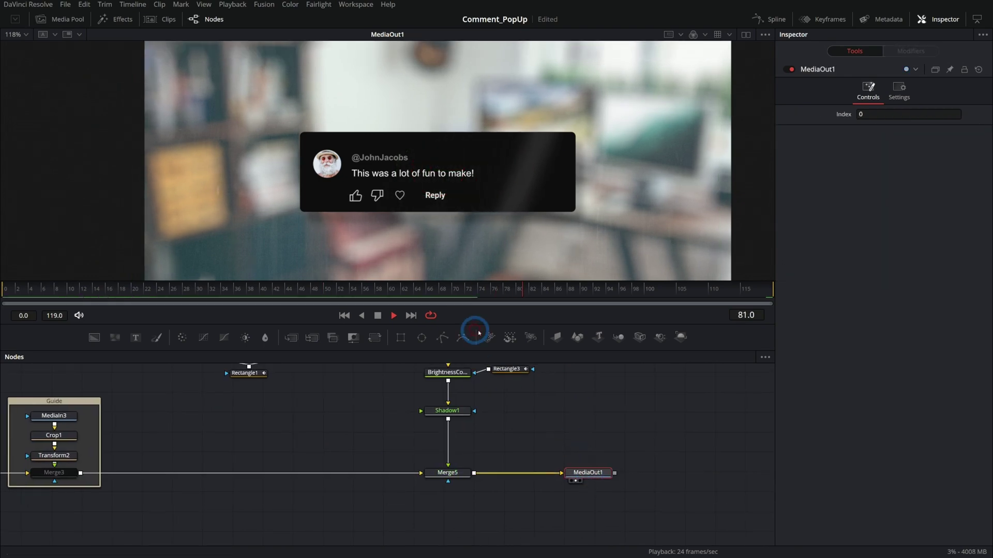
scroll(546, 197, up, 2)
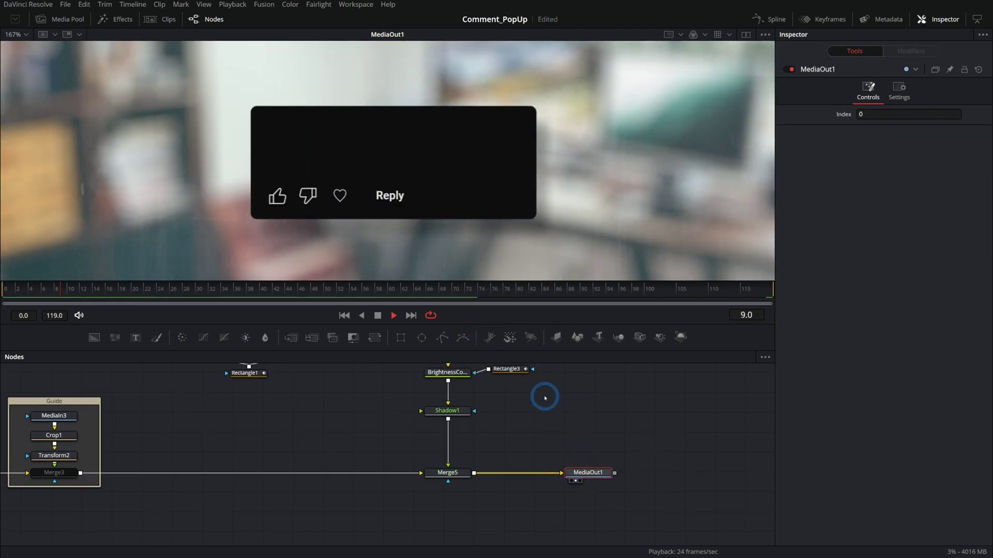